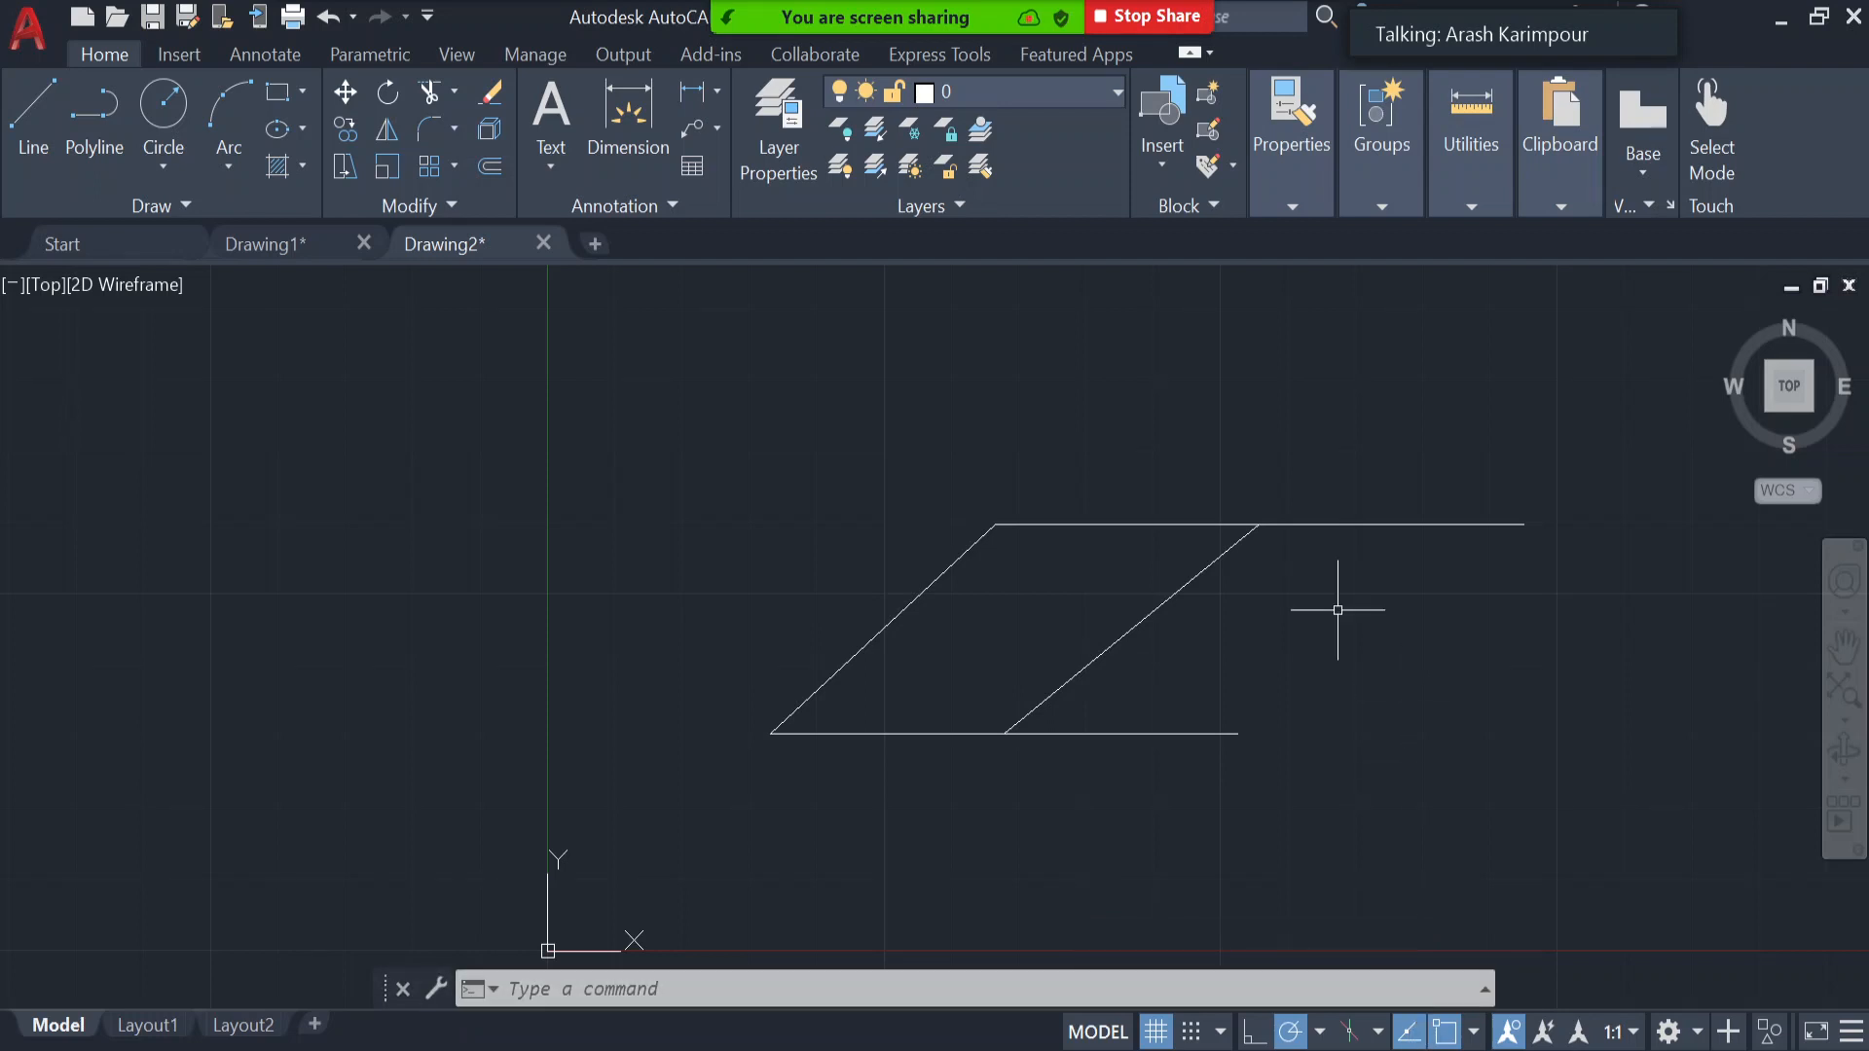
# Erase everything in the drawing and draw a closed six-segment L-shaped outline with its notch at the upper right and a top edge about 50 units long.
pyautogui.hotkey('ctrl', 'a')
pyautogui.press('Delete')
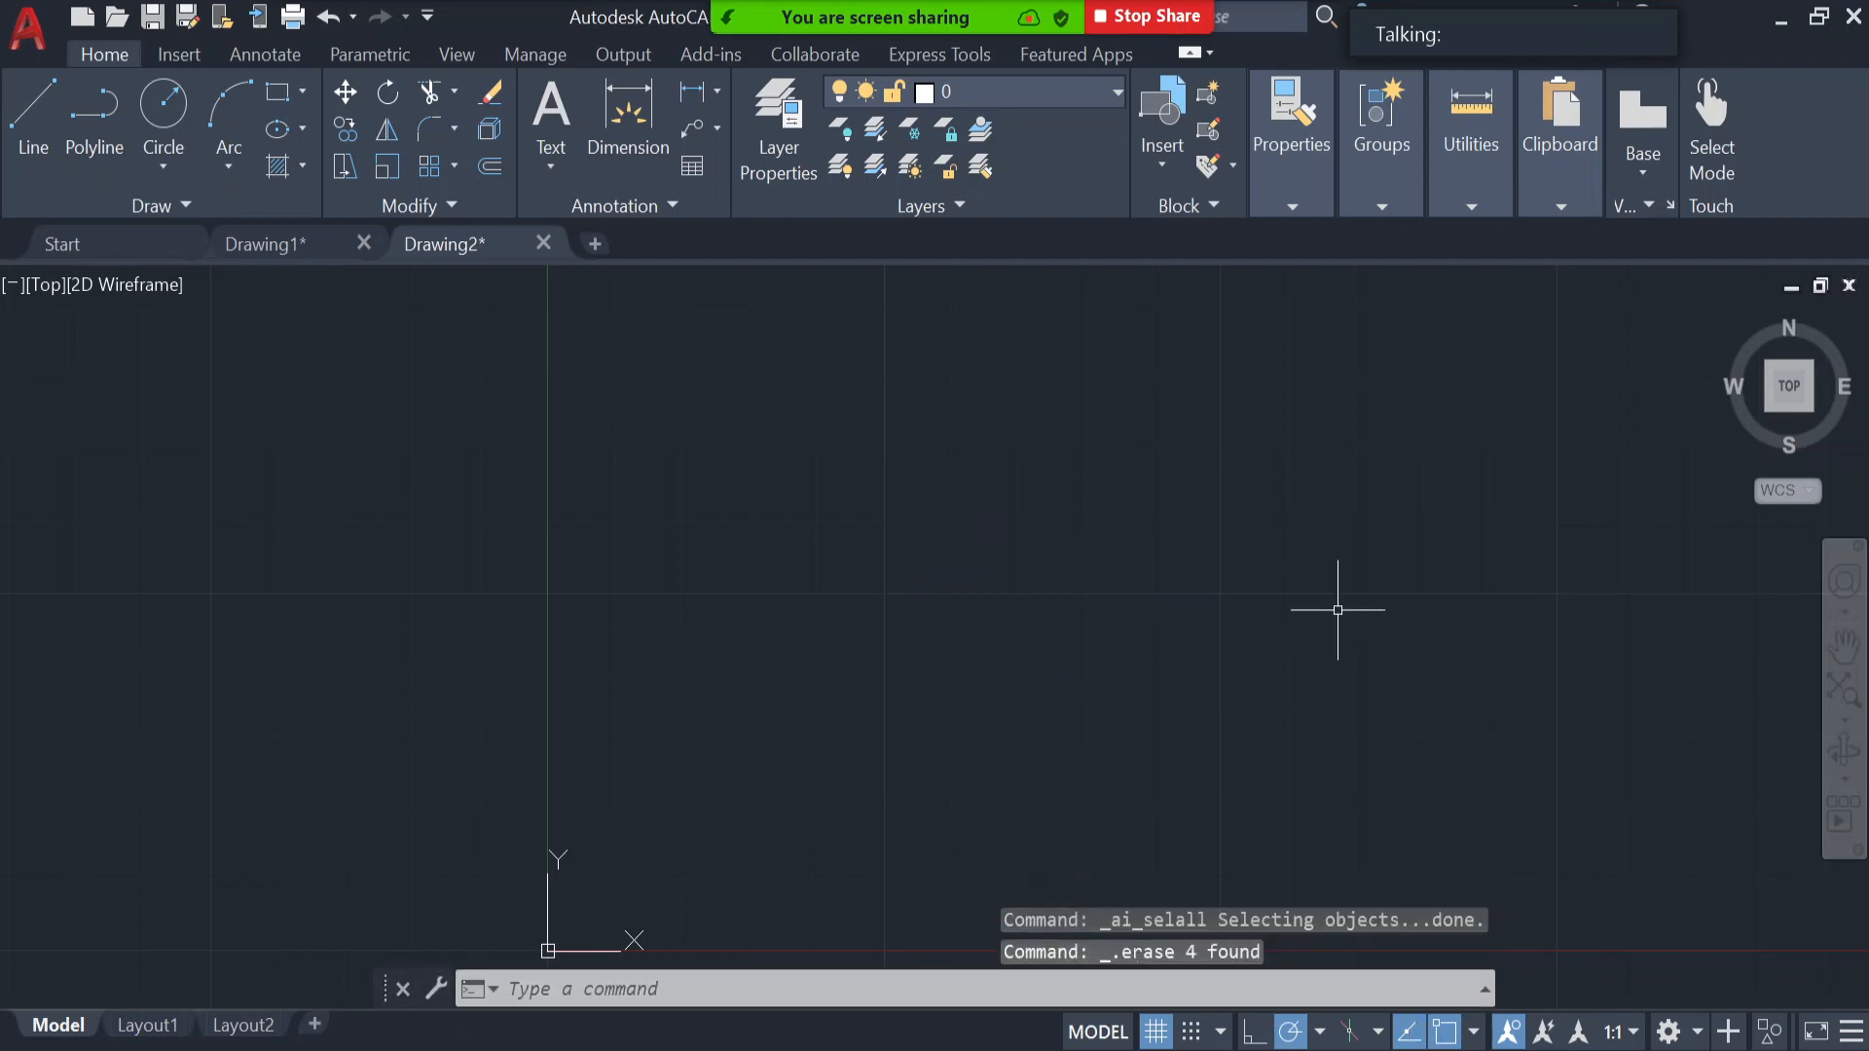
pyautogui.click(30, 117)
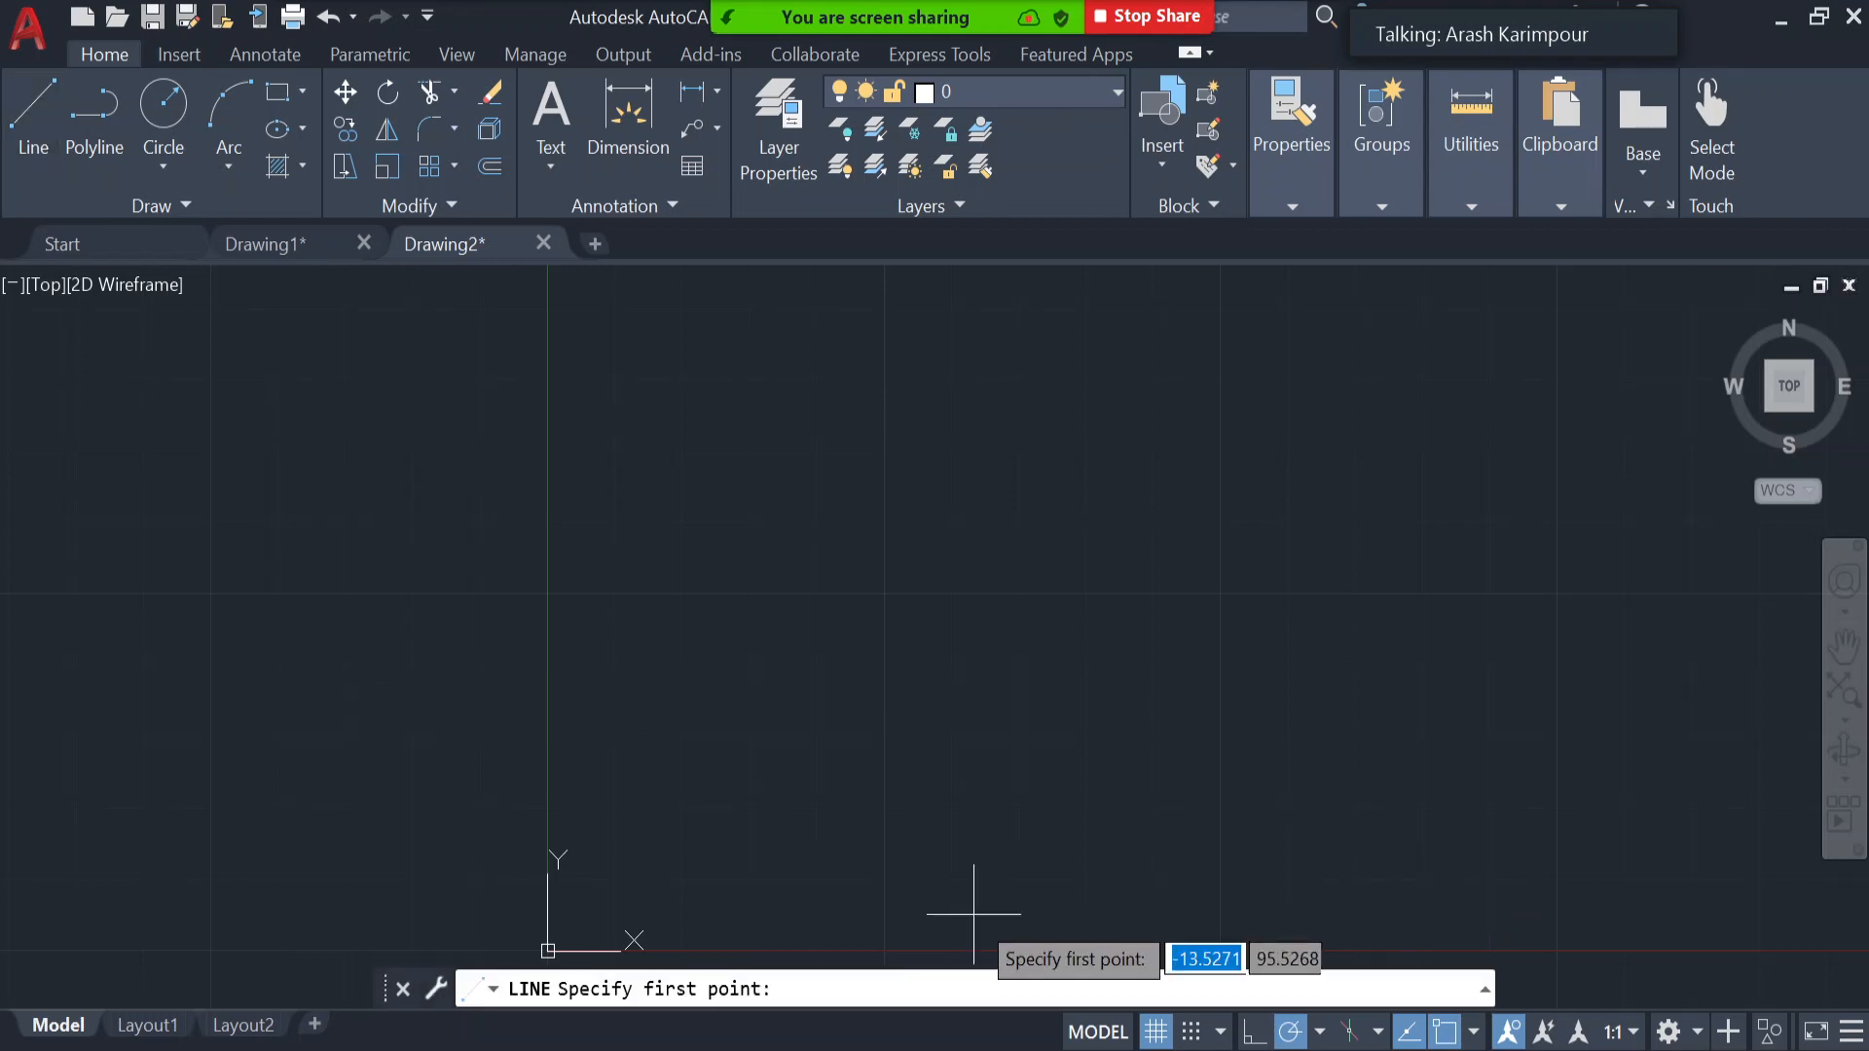
pyautogui.click(819, 748)
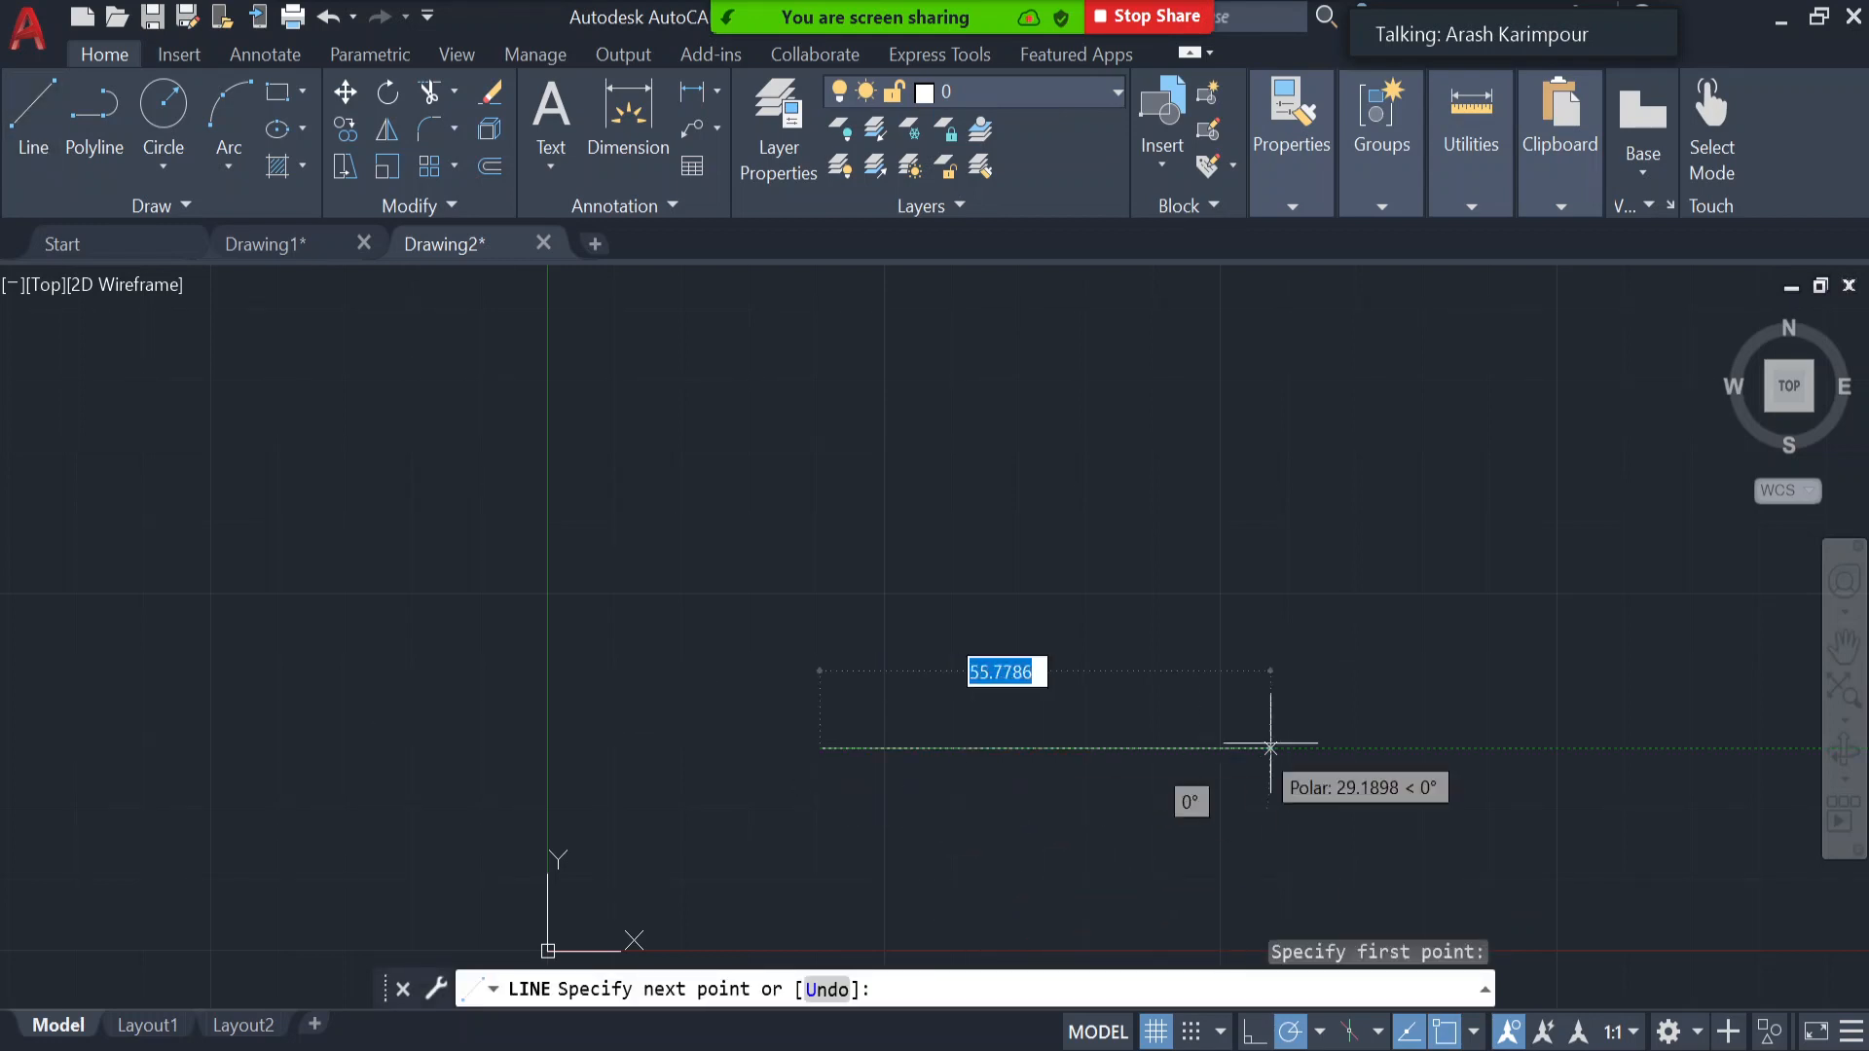
pyautogui.click(1280, 747)
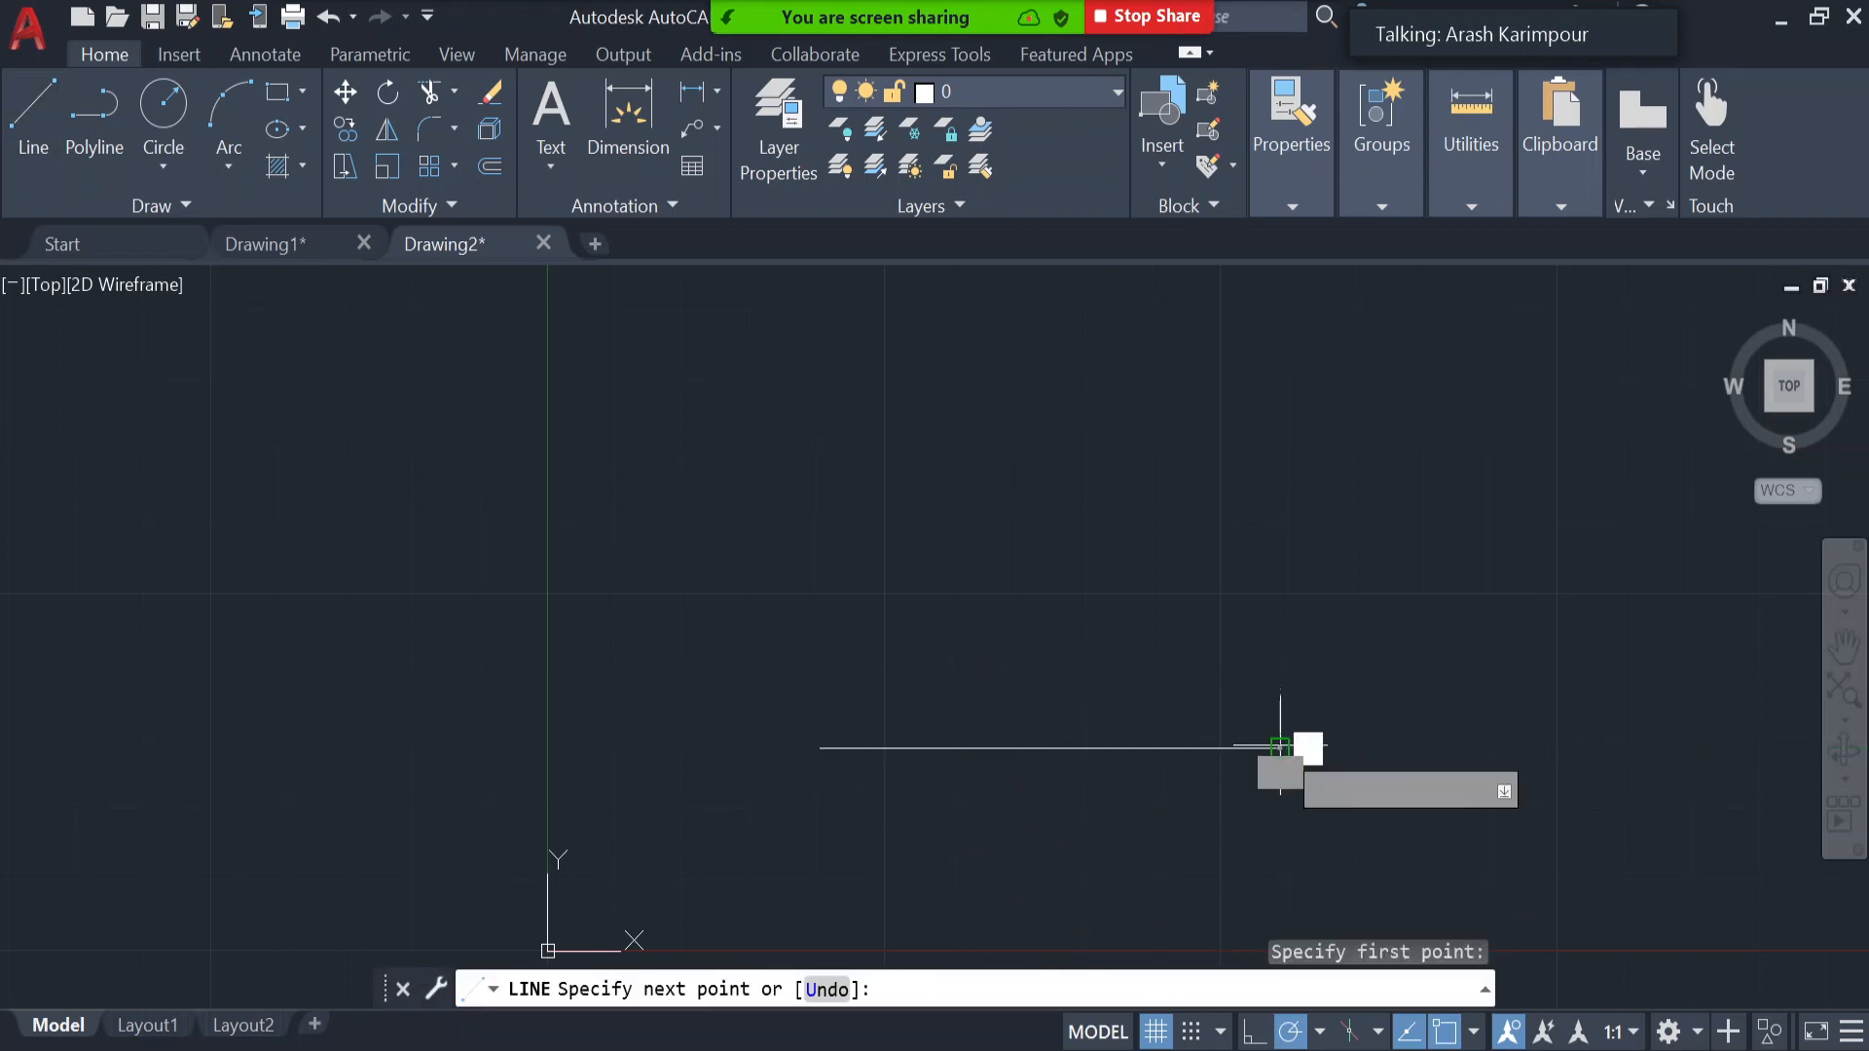
pyautogui.click(1280, 581)
pyautogui.click(1159, 581)
pyautogui.click(1158, 413)
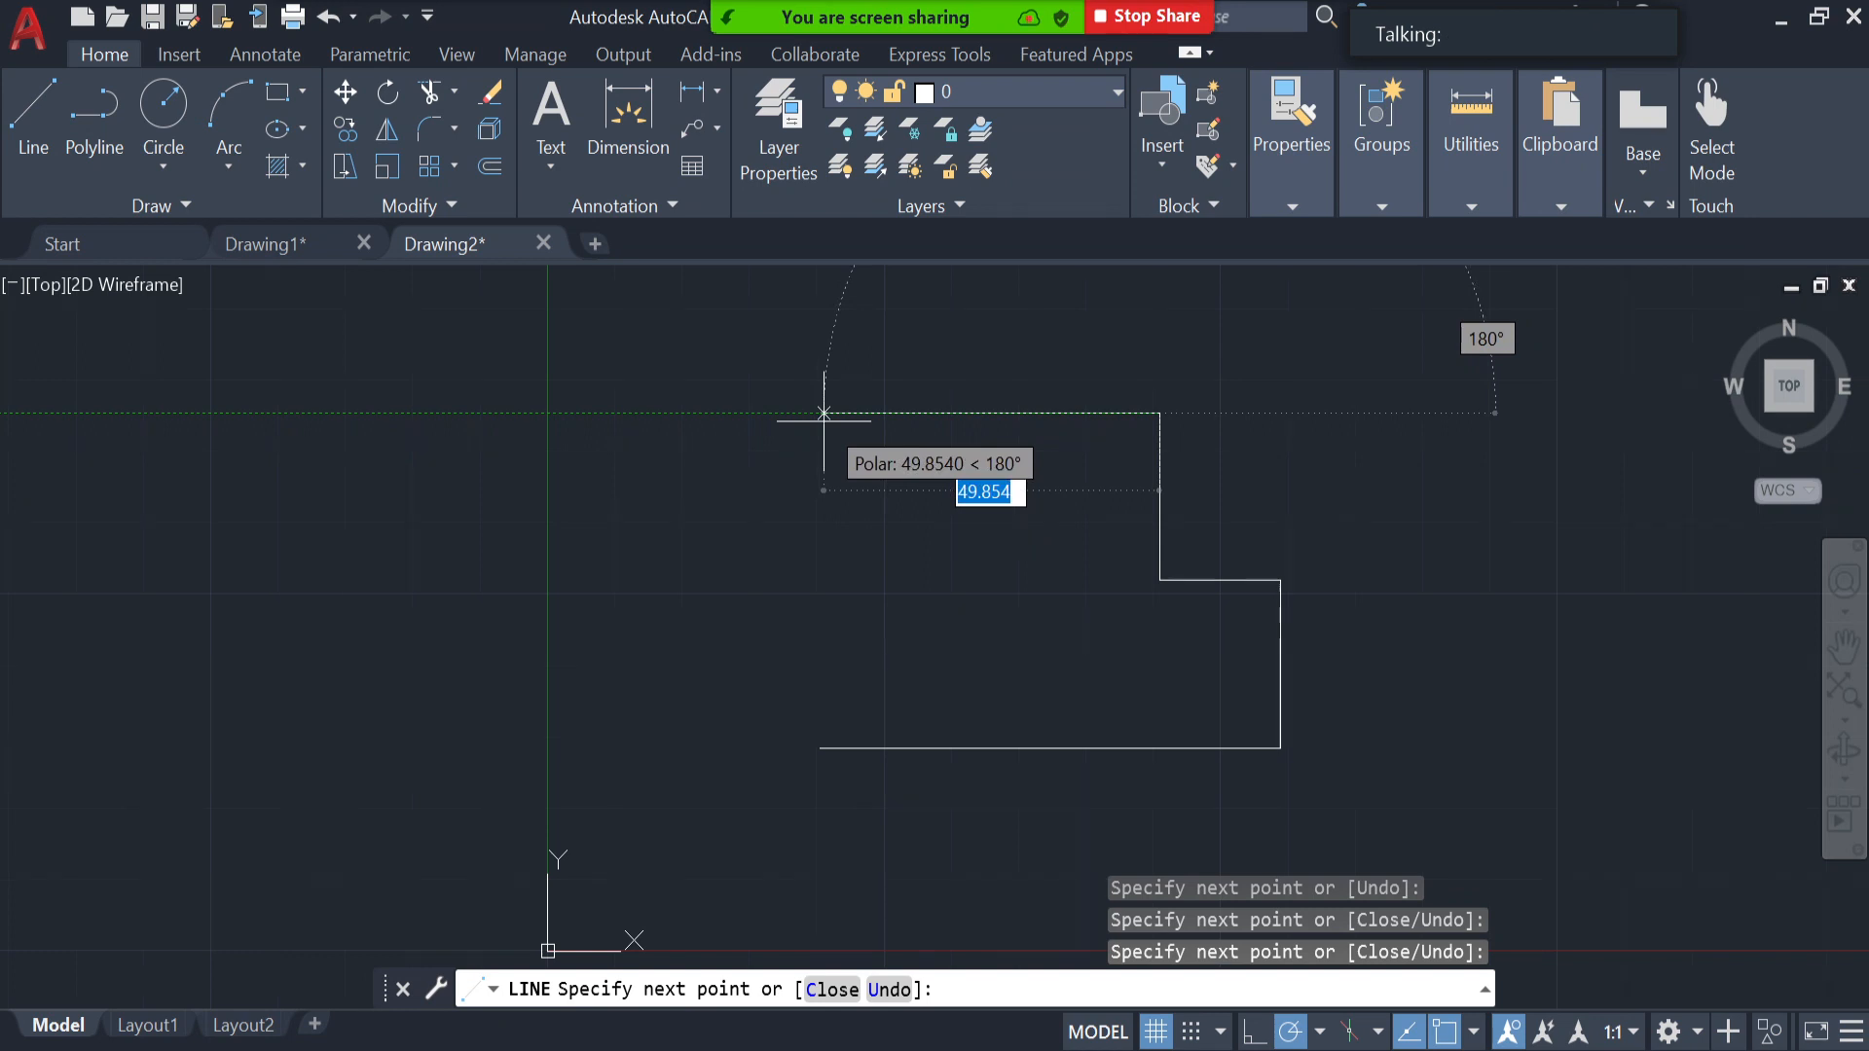
pyautogui.click(823, 413)
pyautogui.write('c')
pyautogui.press('Return')
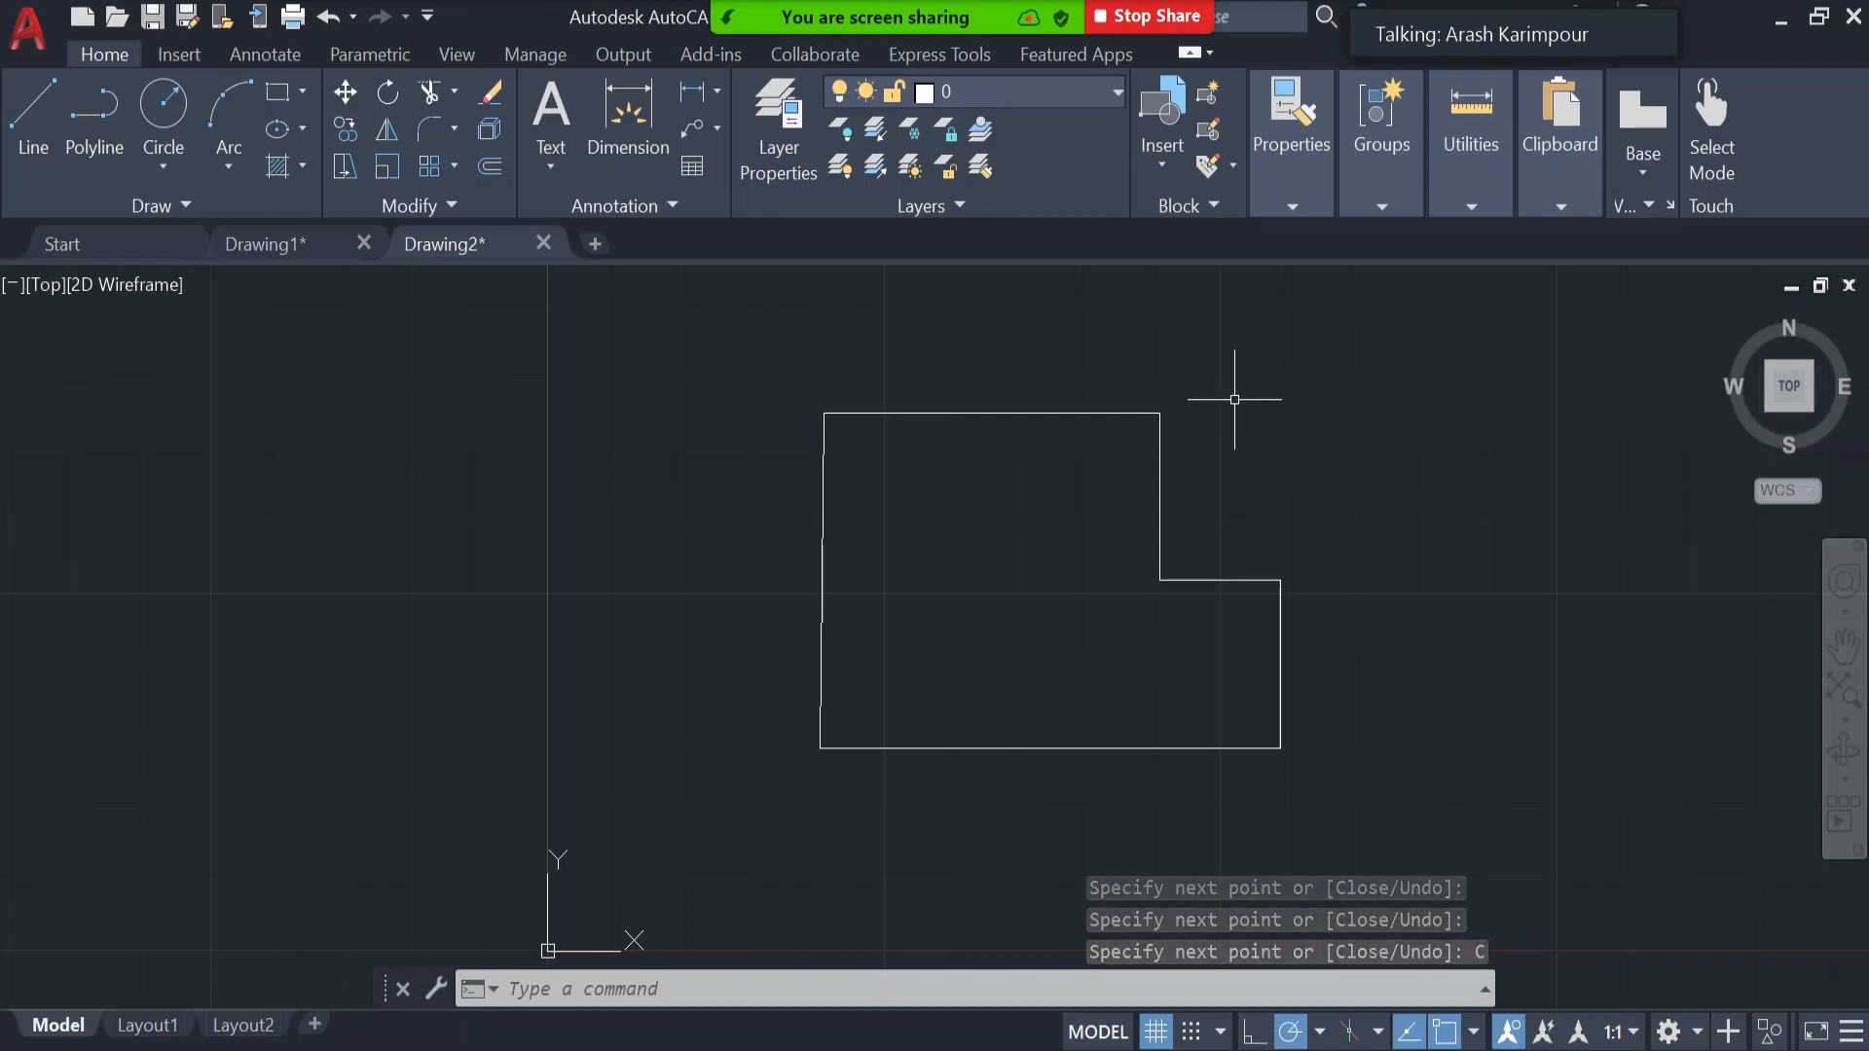
pyautogui.click(1113, 414)
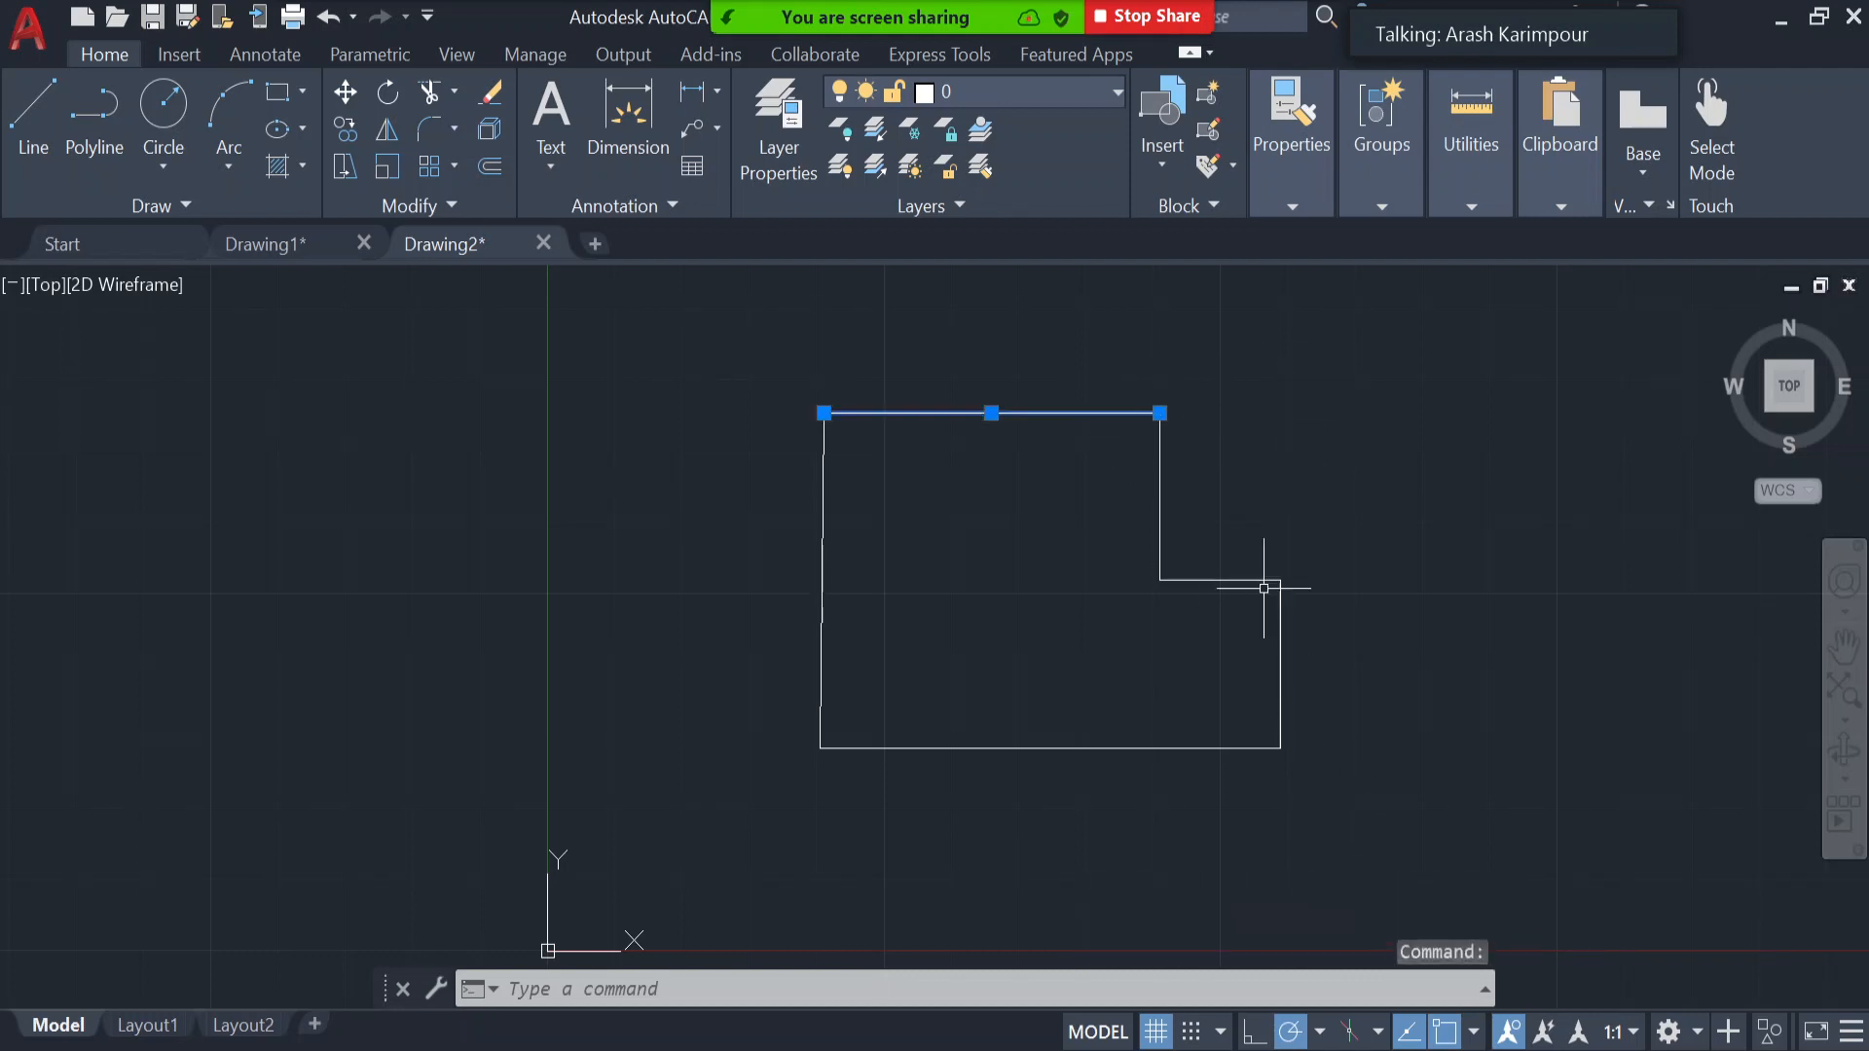
pyautogui.click(1281, 662)
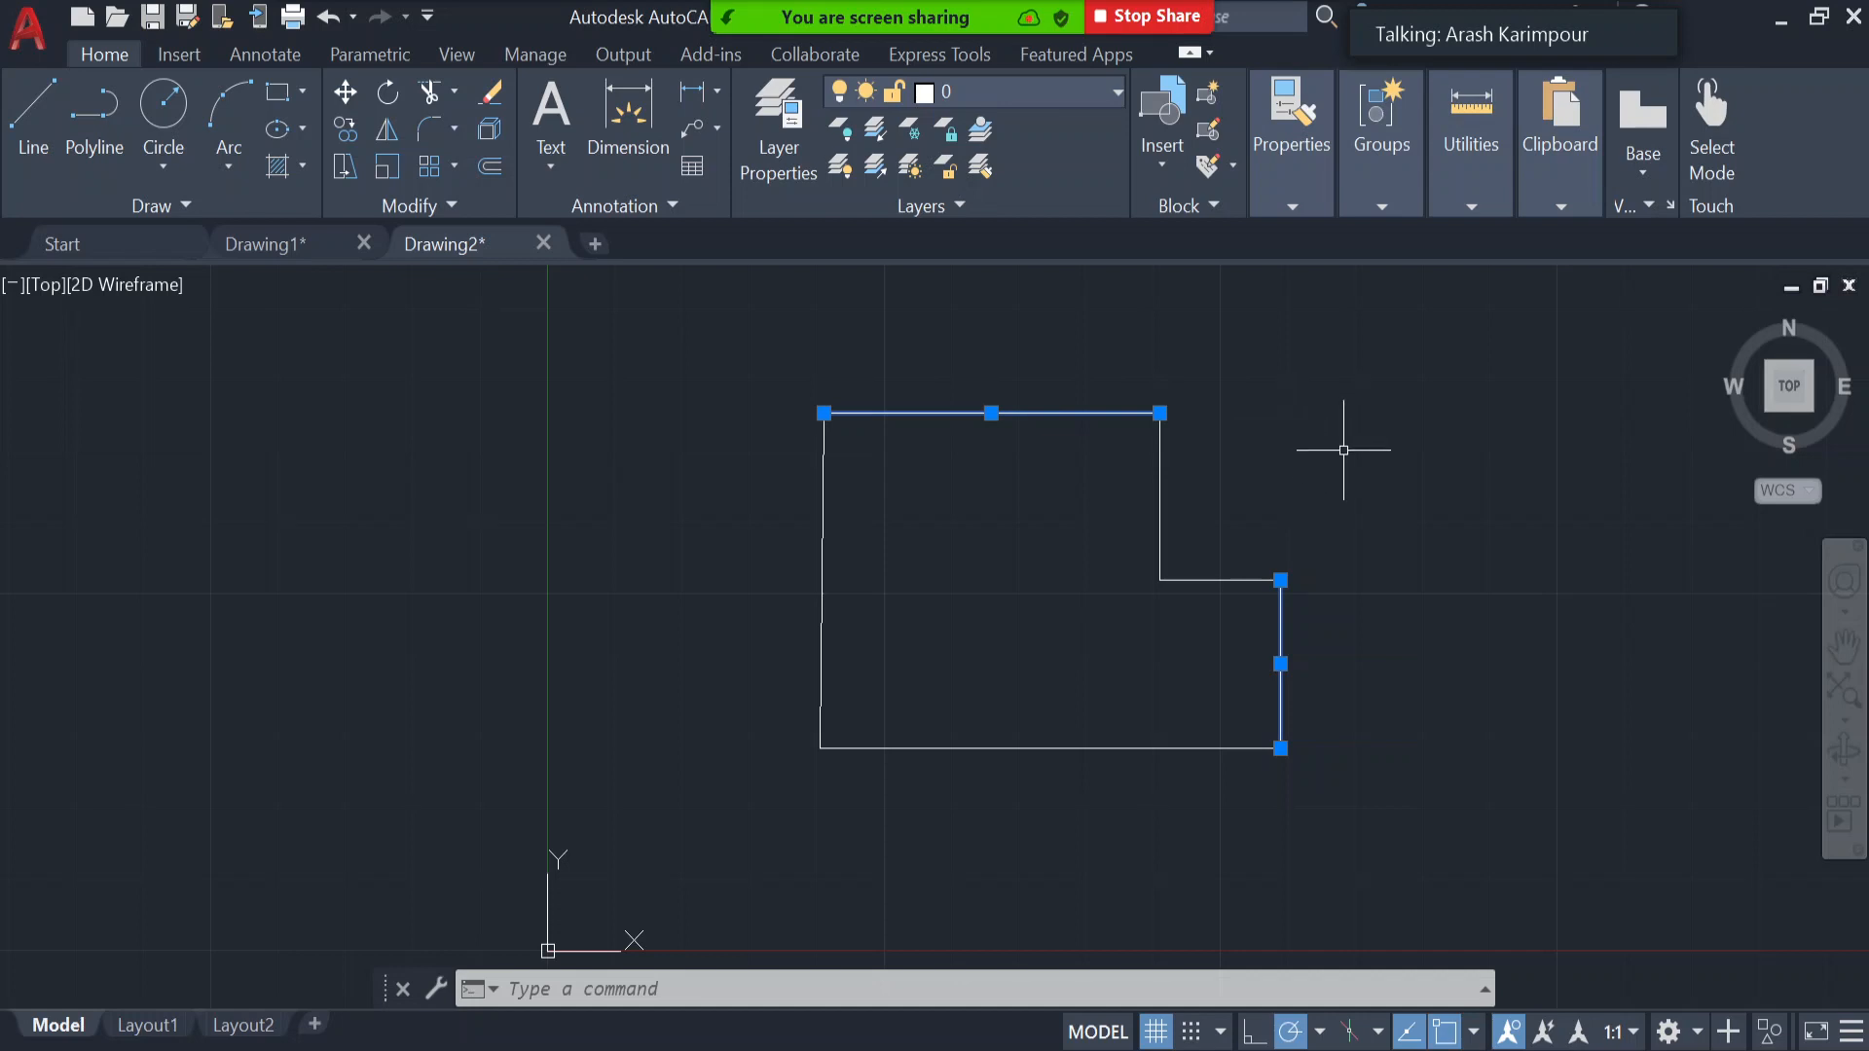
pyautogui.press('Escape')
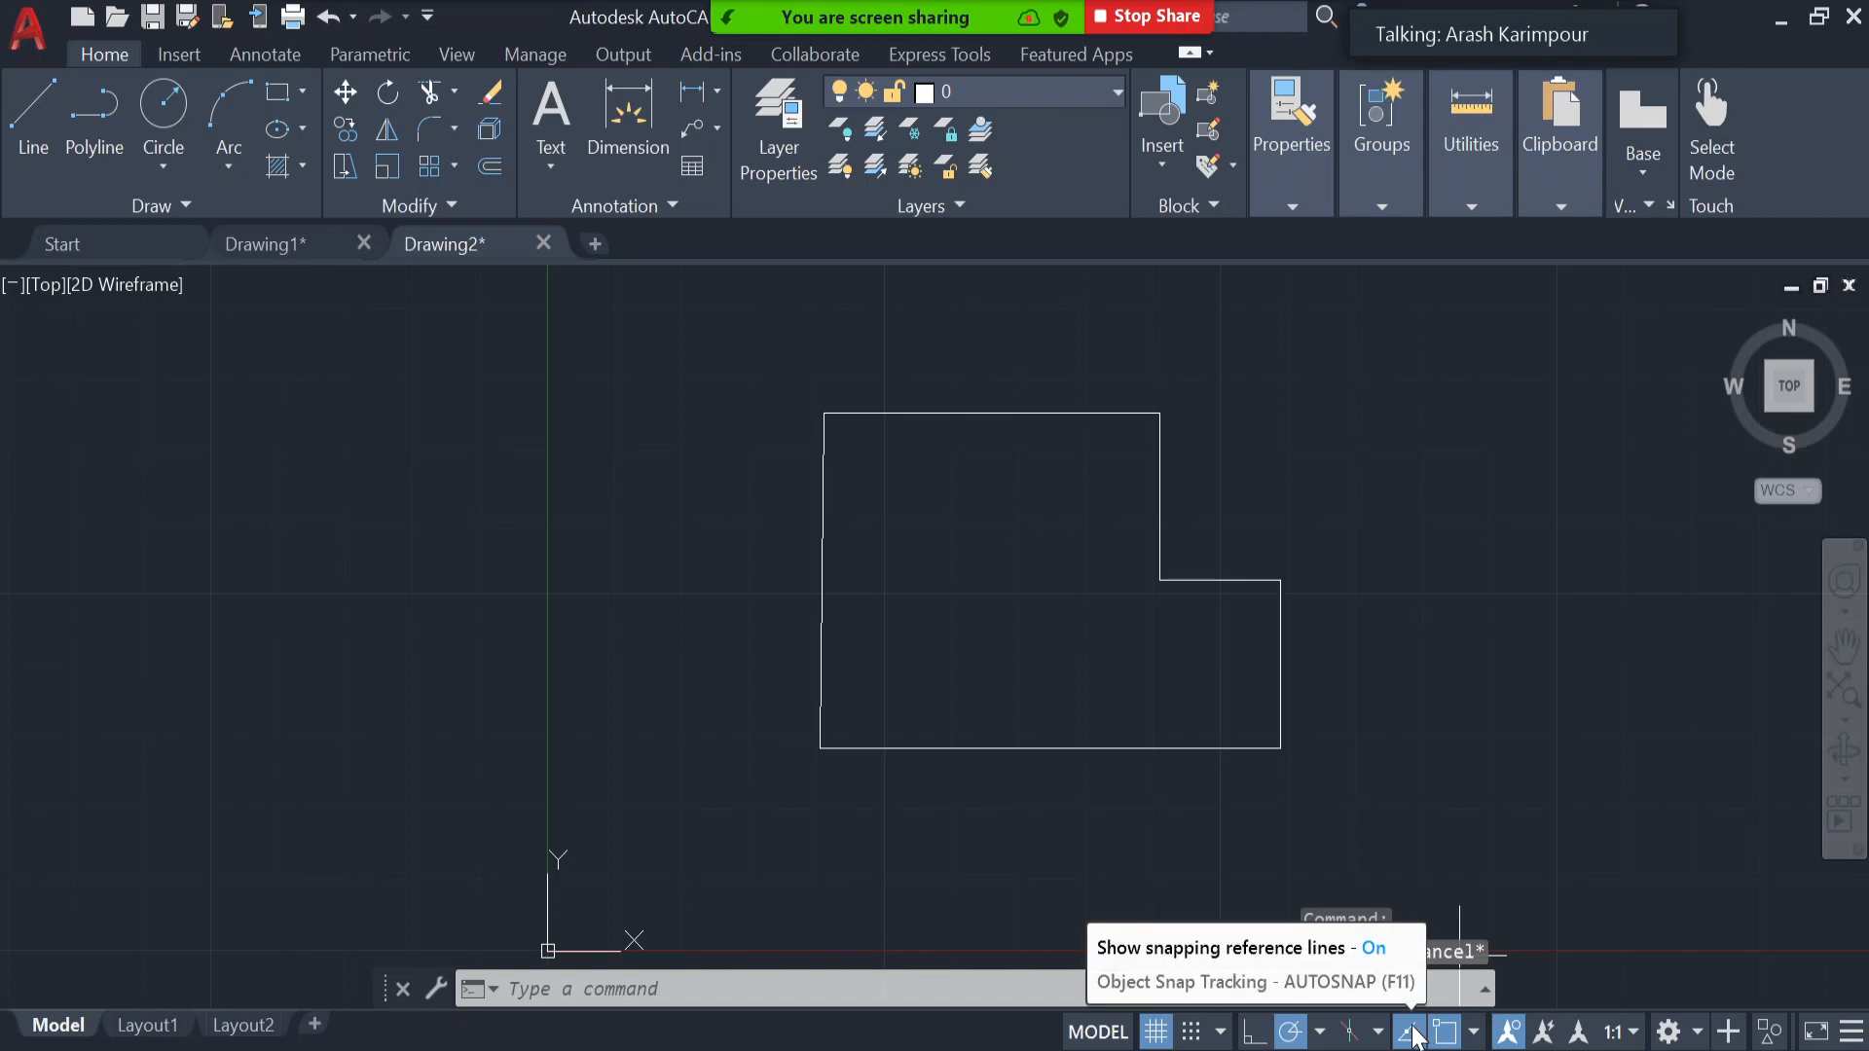
# Draw a line from the crossing of the top and outer right edges' extensions to the notch's inner corner, and erase it.
pyautogui.click(27, 132)
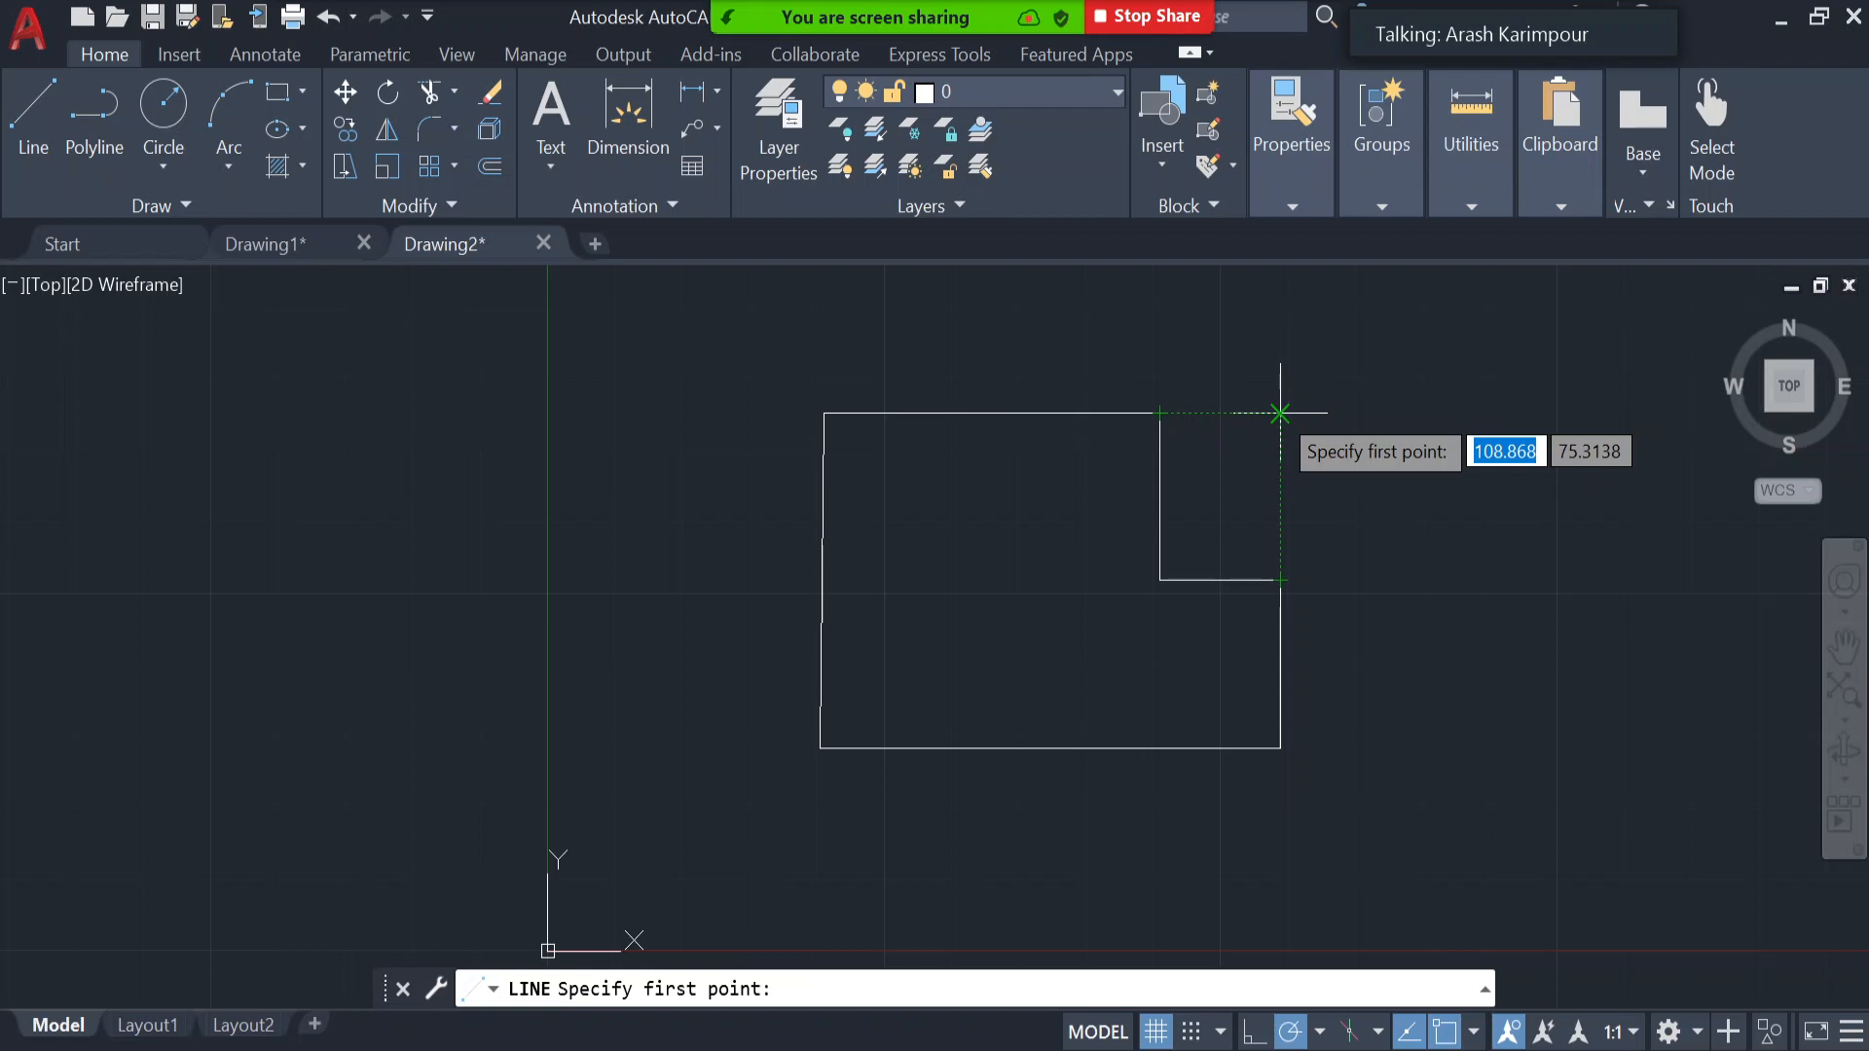
pyautogui.click(1280, 412)
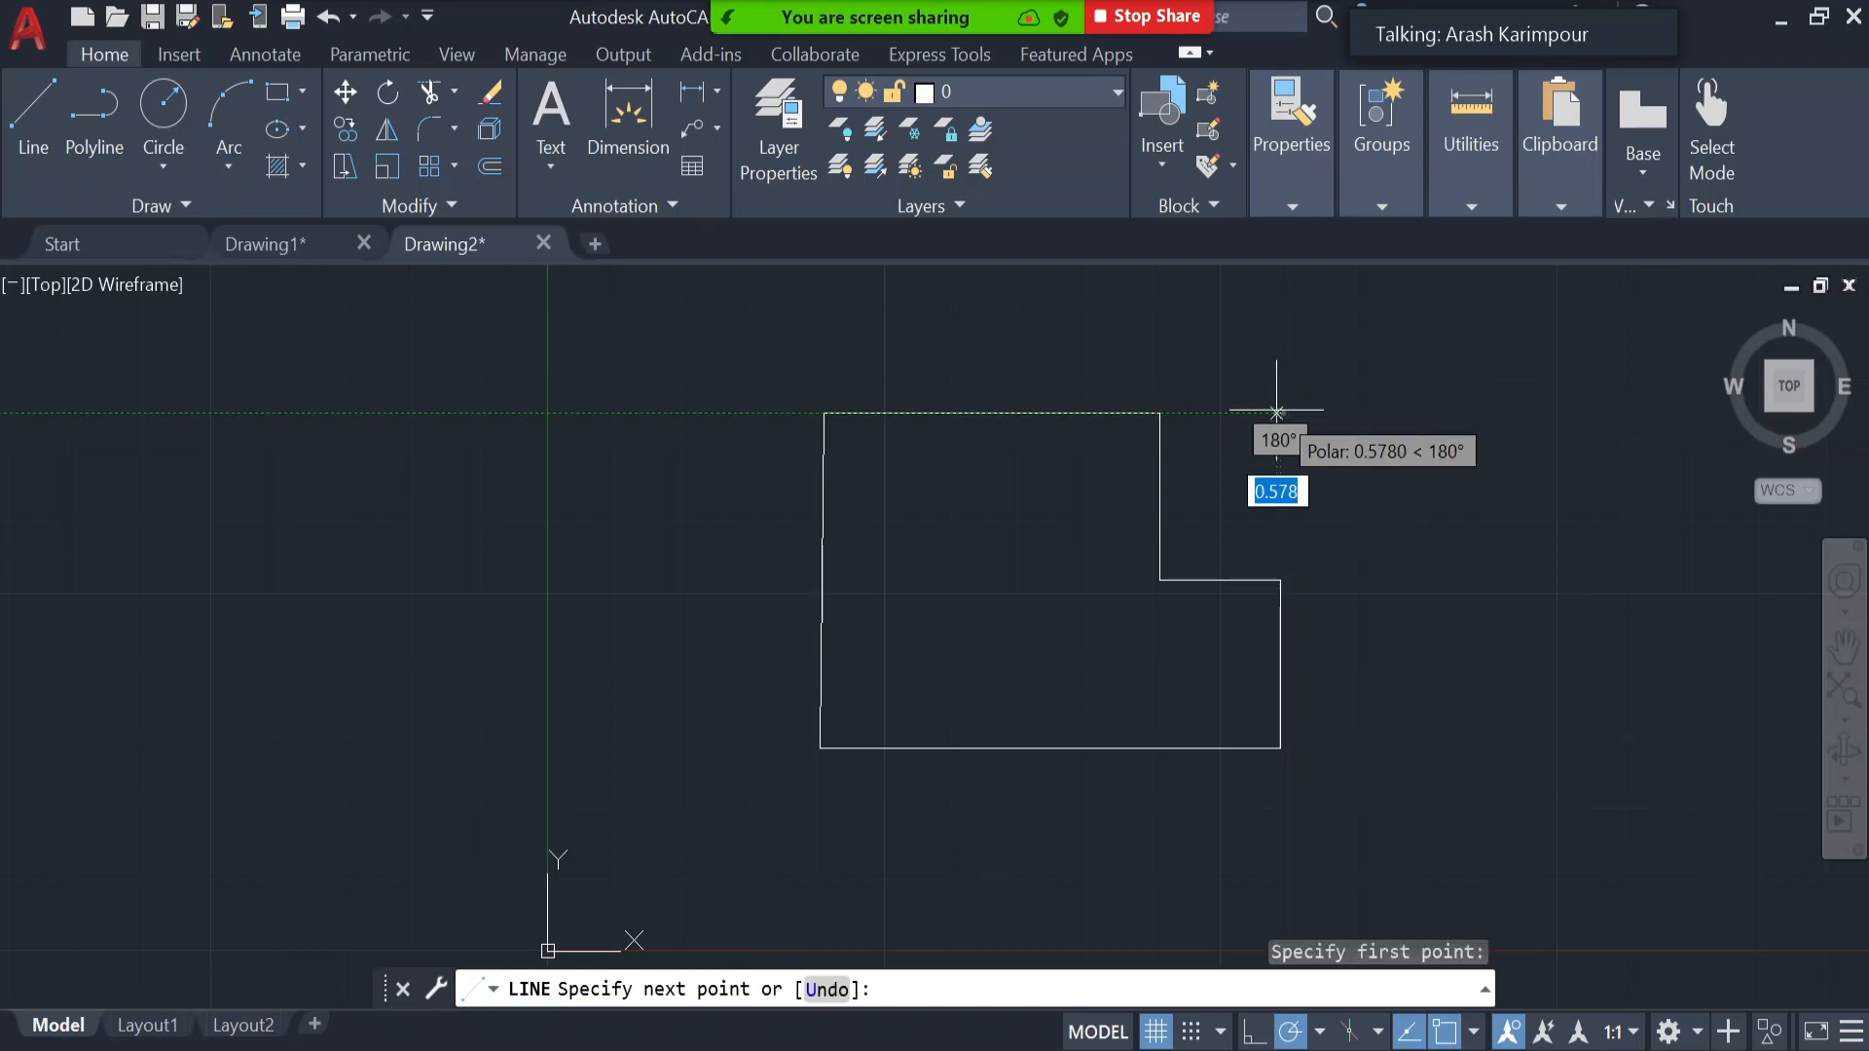
pyautogui.click(1160, 578)
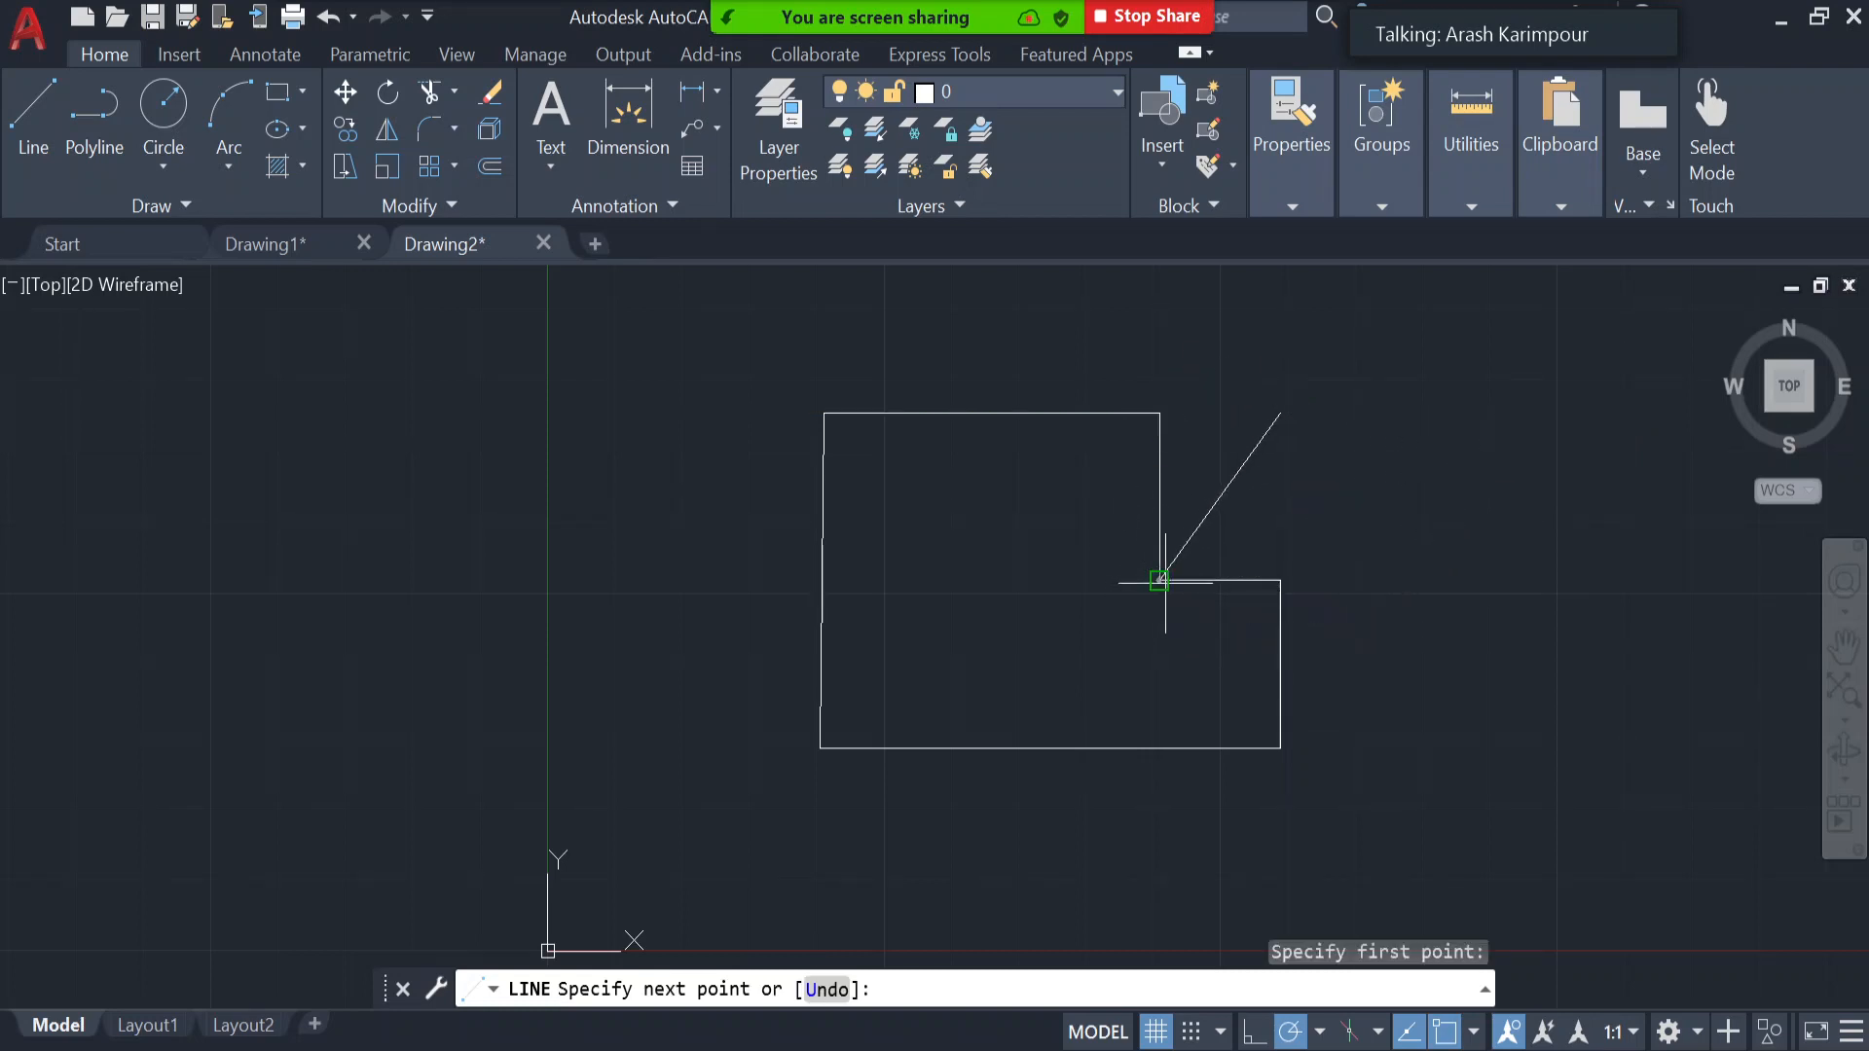
pyautogui.press('Return')
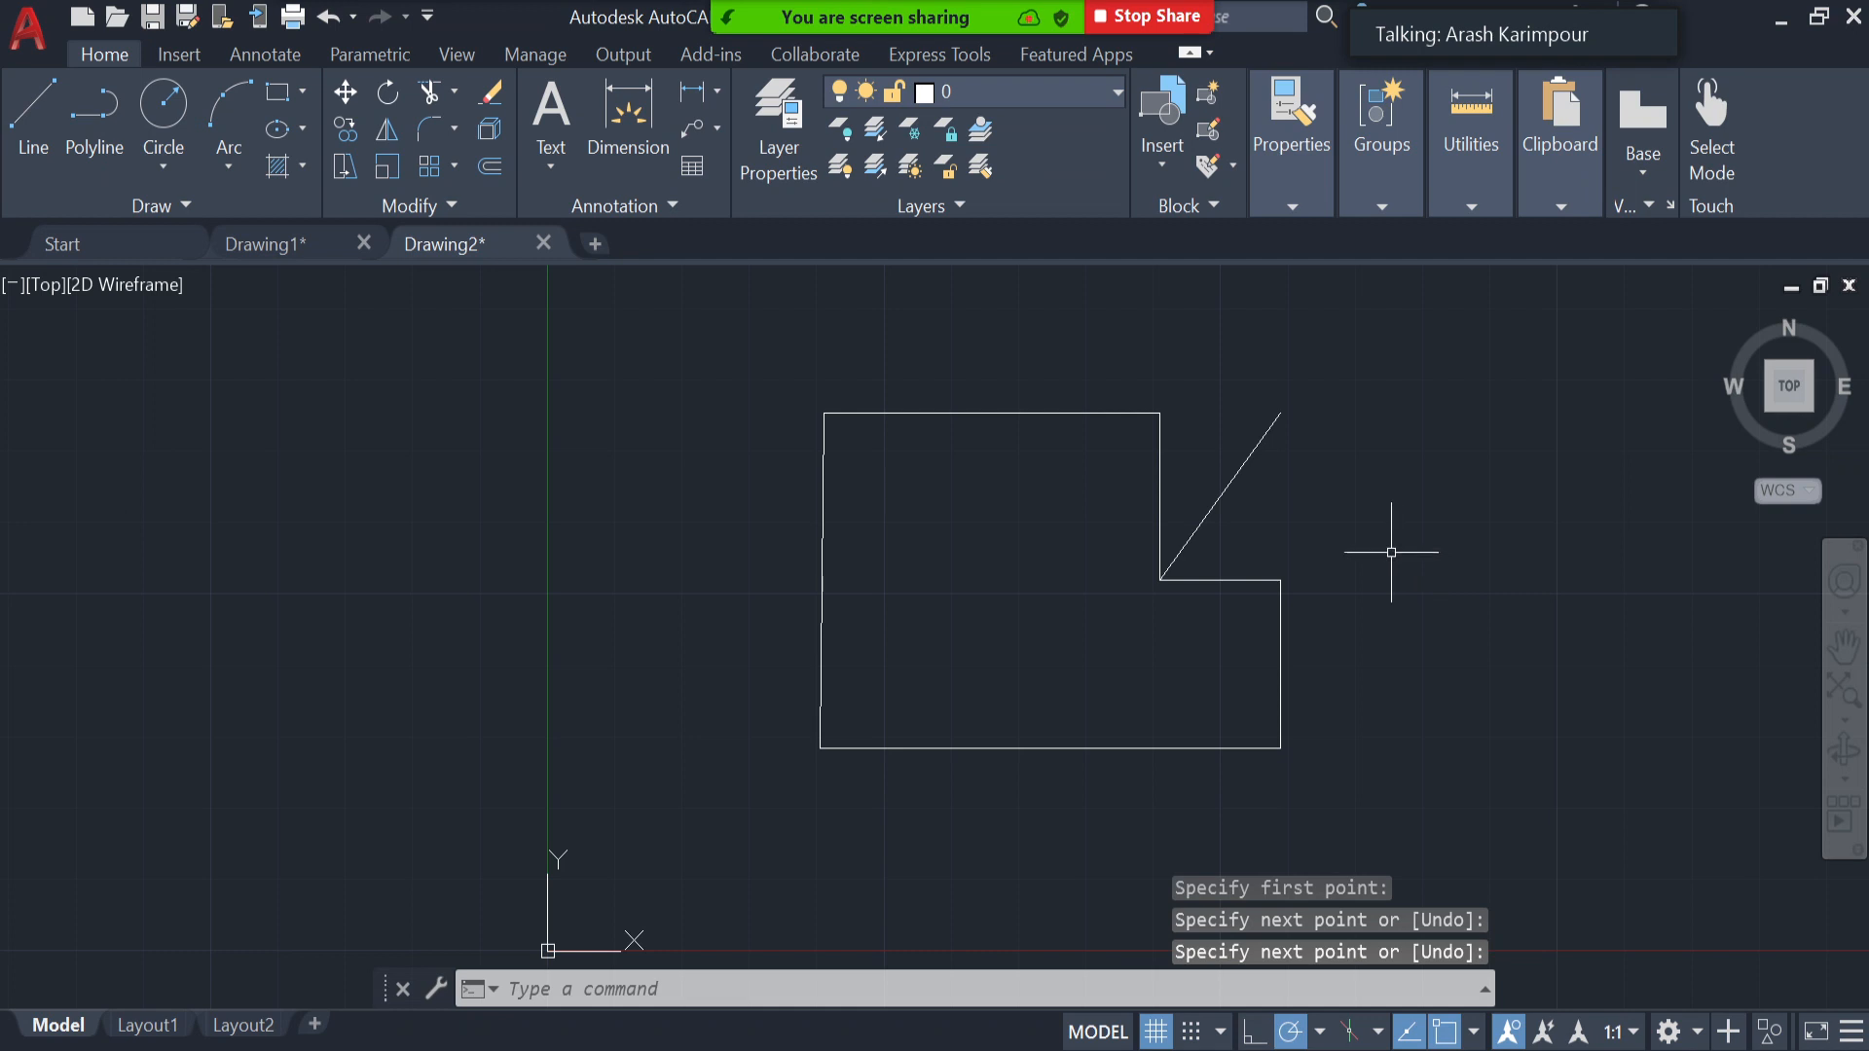
pyautogui.click(1244, 457)
pyautogui.press('Delete')
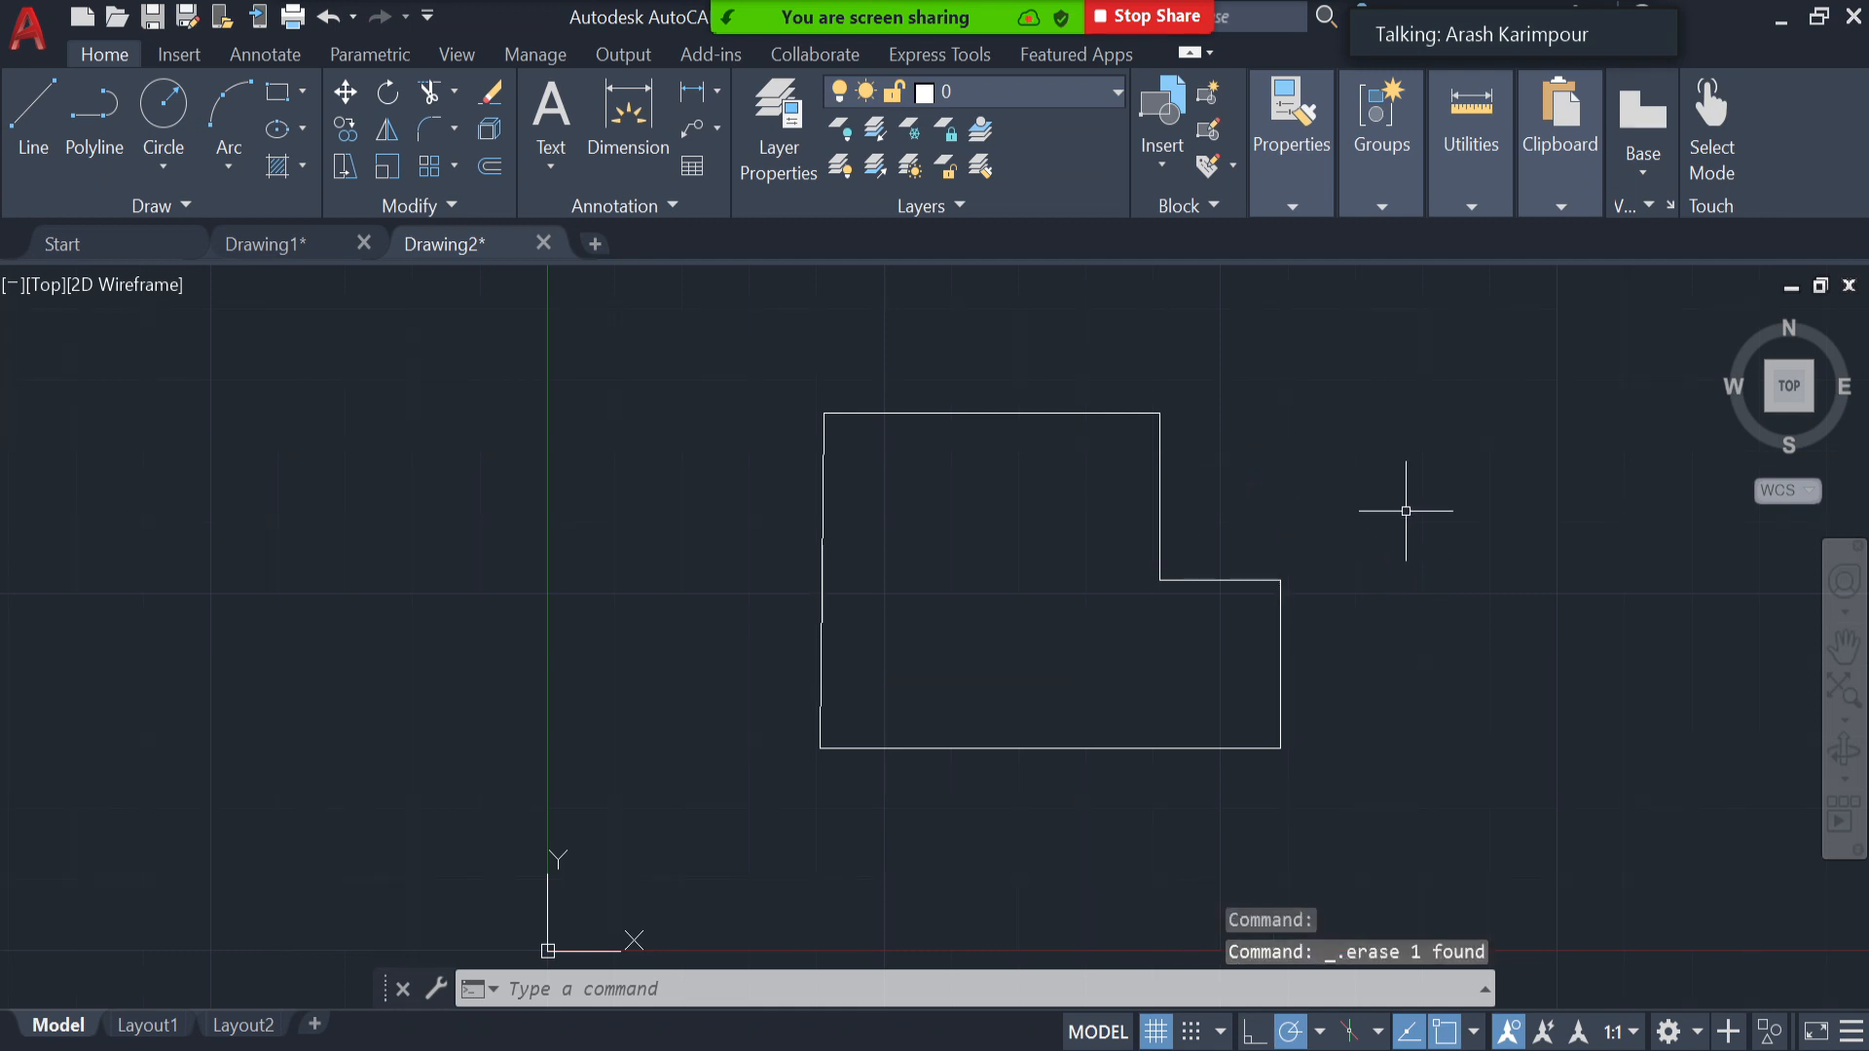
# Redraw the diagonal from the missing upper-right corner, tracked from both neighbouring edges, to the notch's inner corner, and erase it again.
pyautogui.click(29, 132)
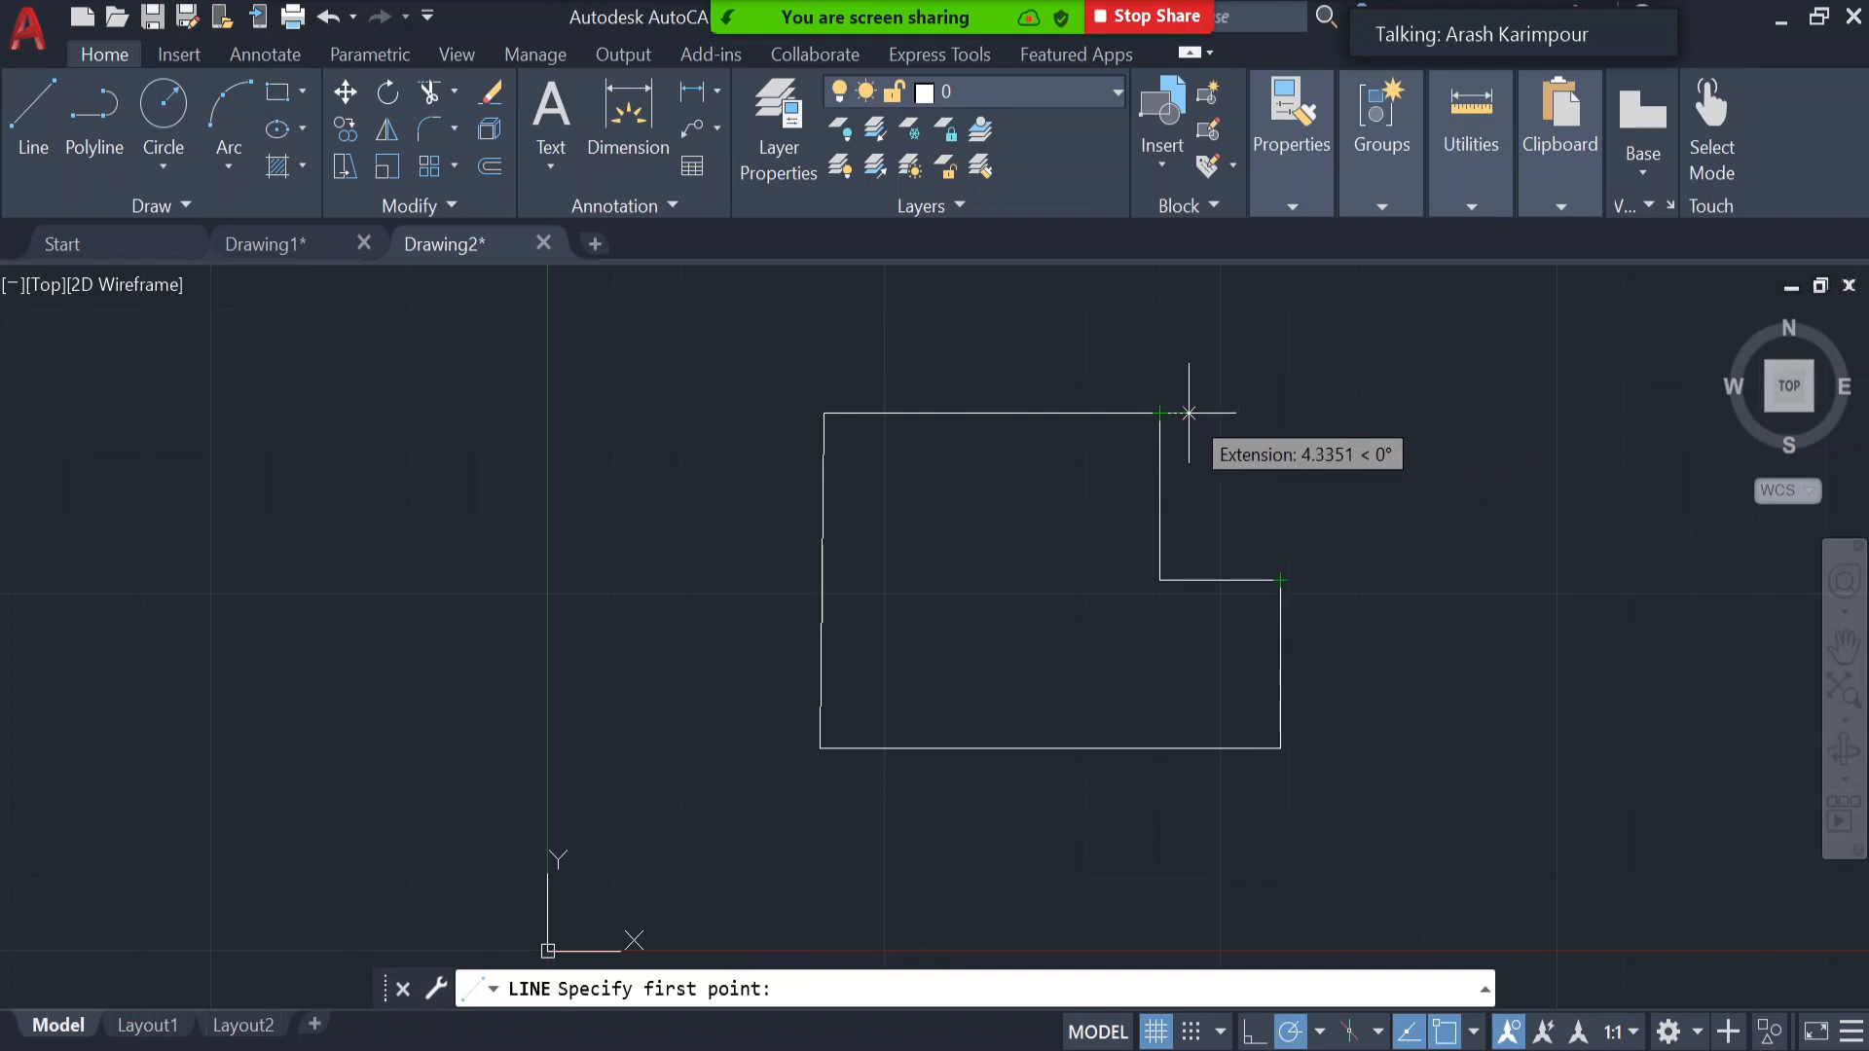
pyautogui.click(1280, 413)
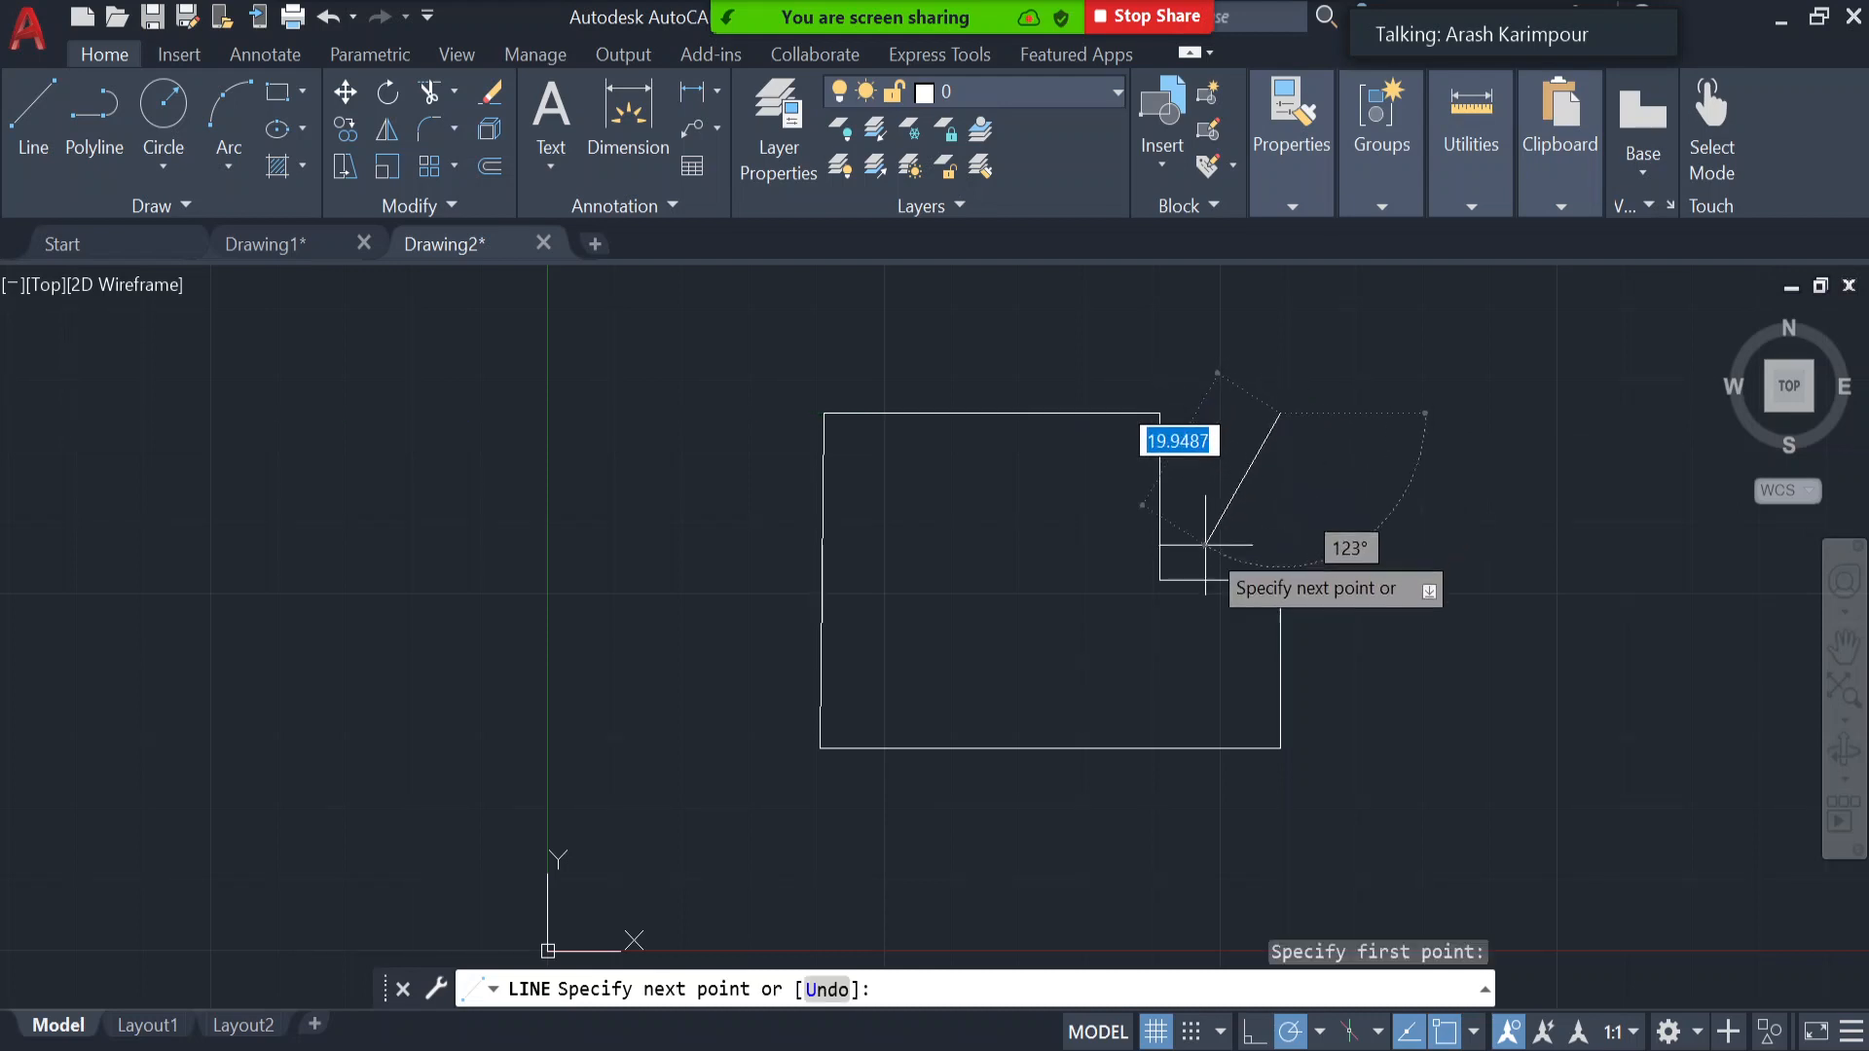
pyautogui.click(1159, 580)
pyautogui.press('Return')
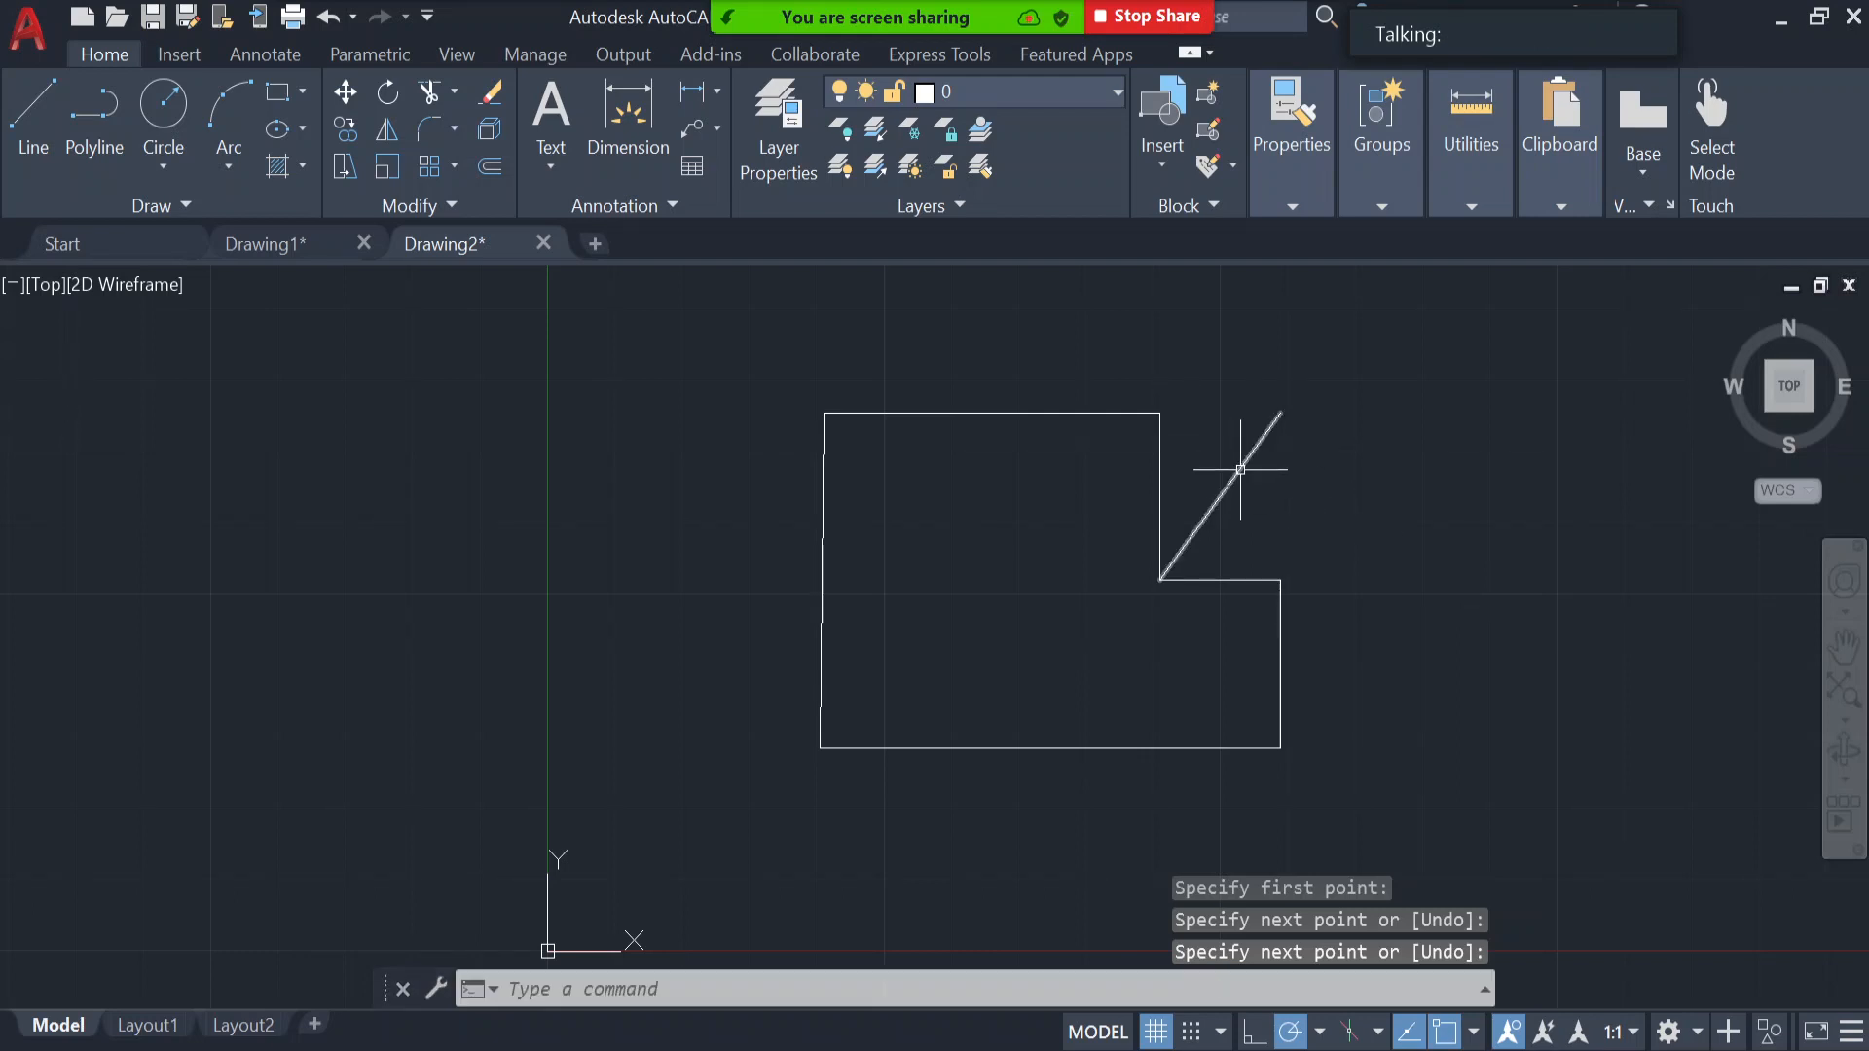
pyautogui.moveTo(1240, 469)
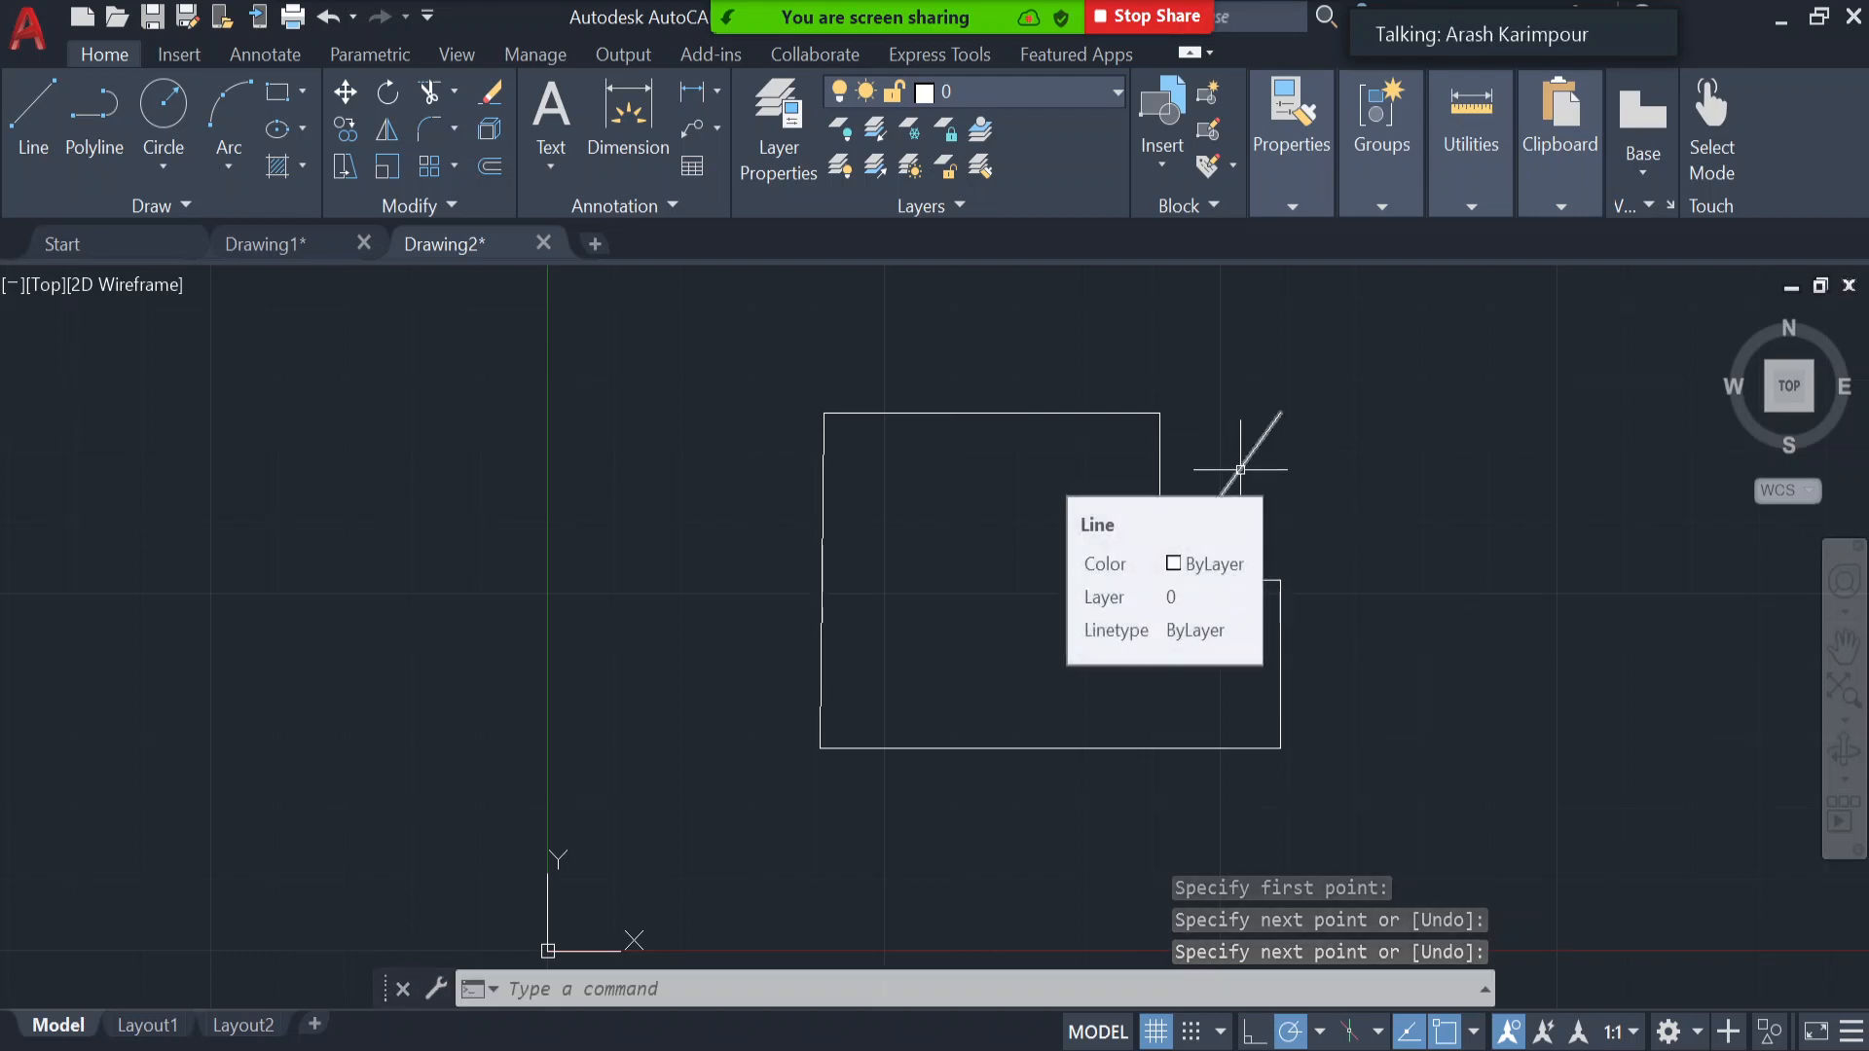
pyautogui.click(1239, 469)
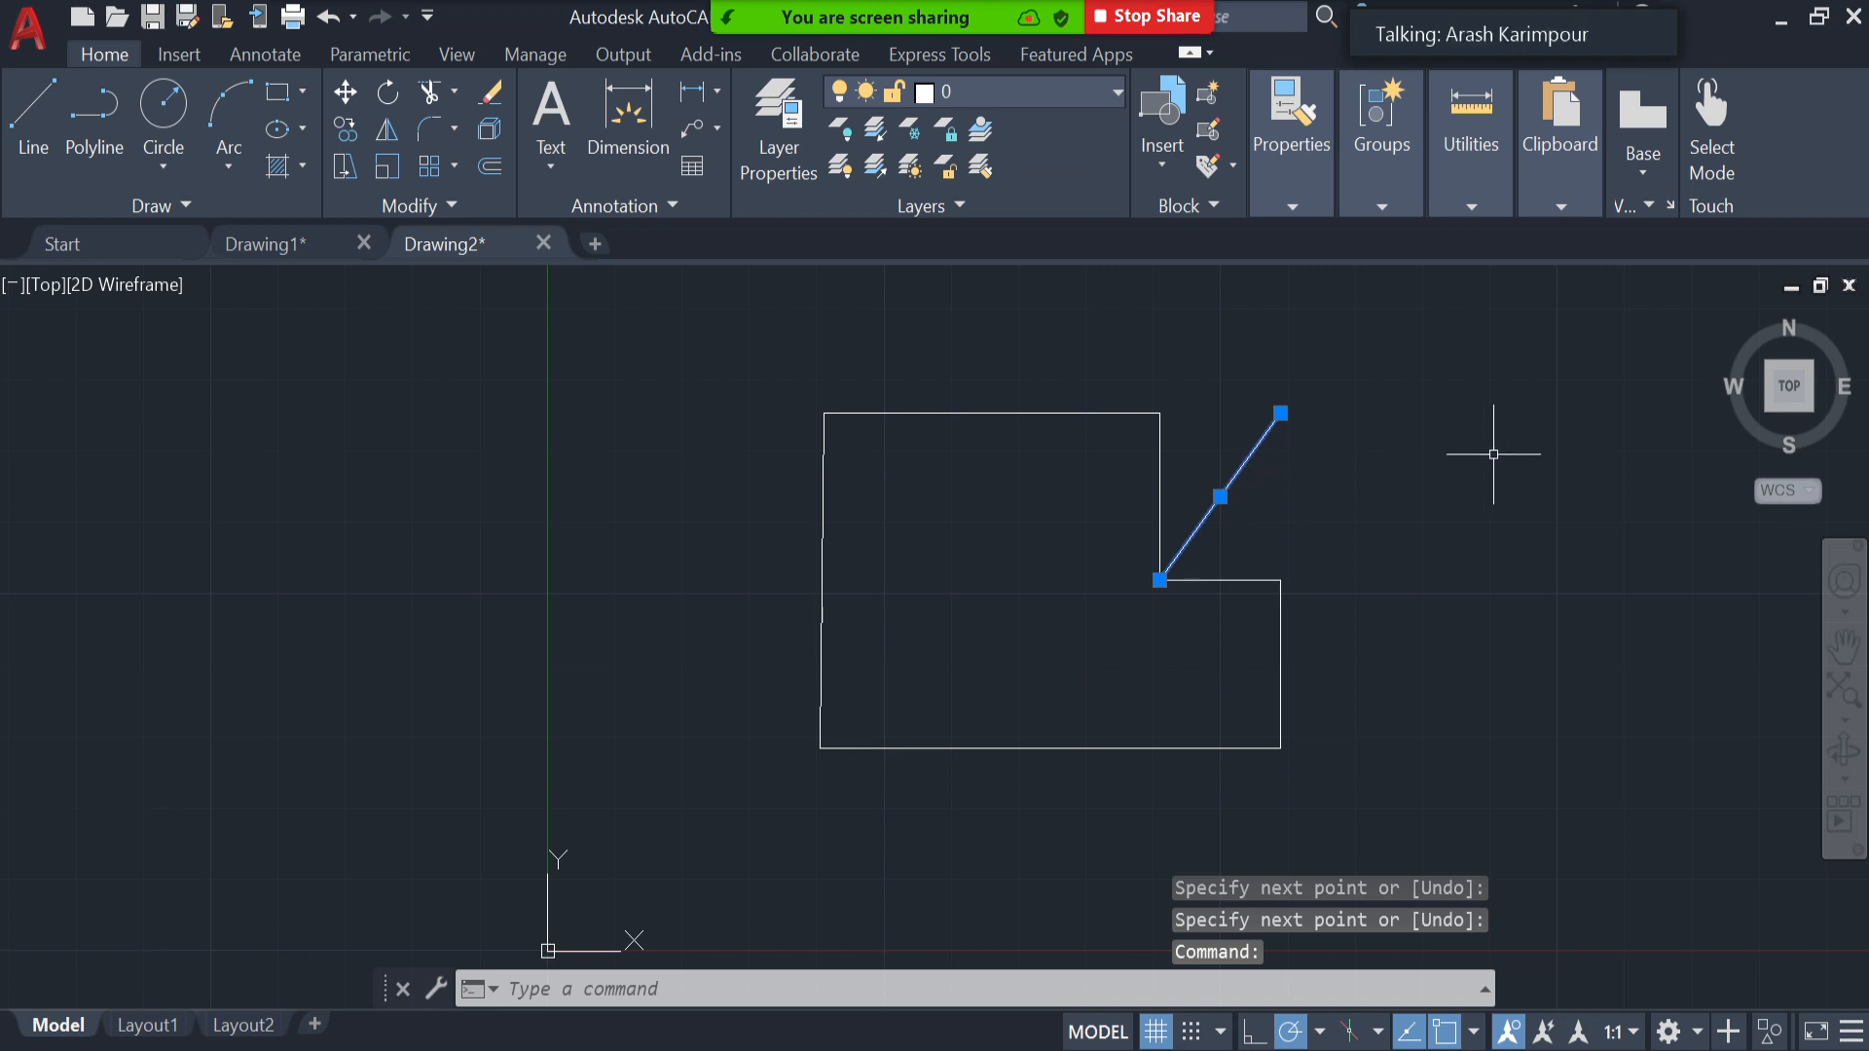
pyautogui.press('Delete')
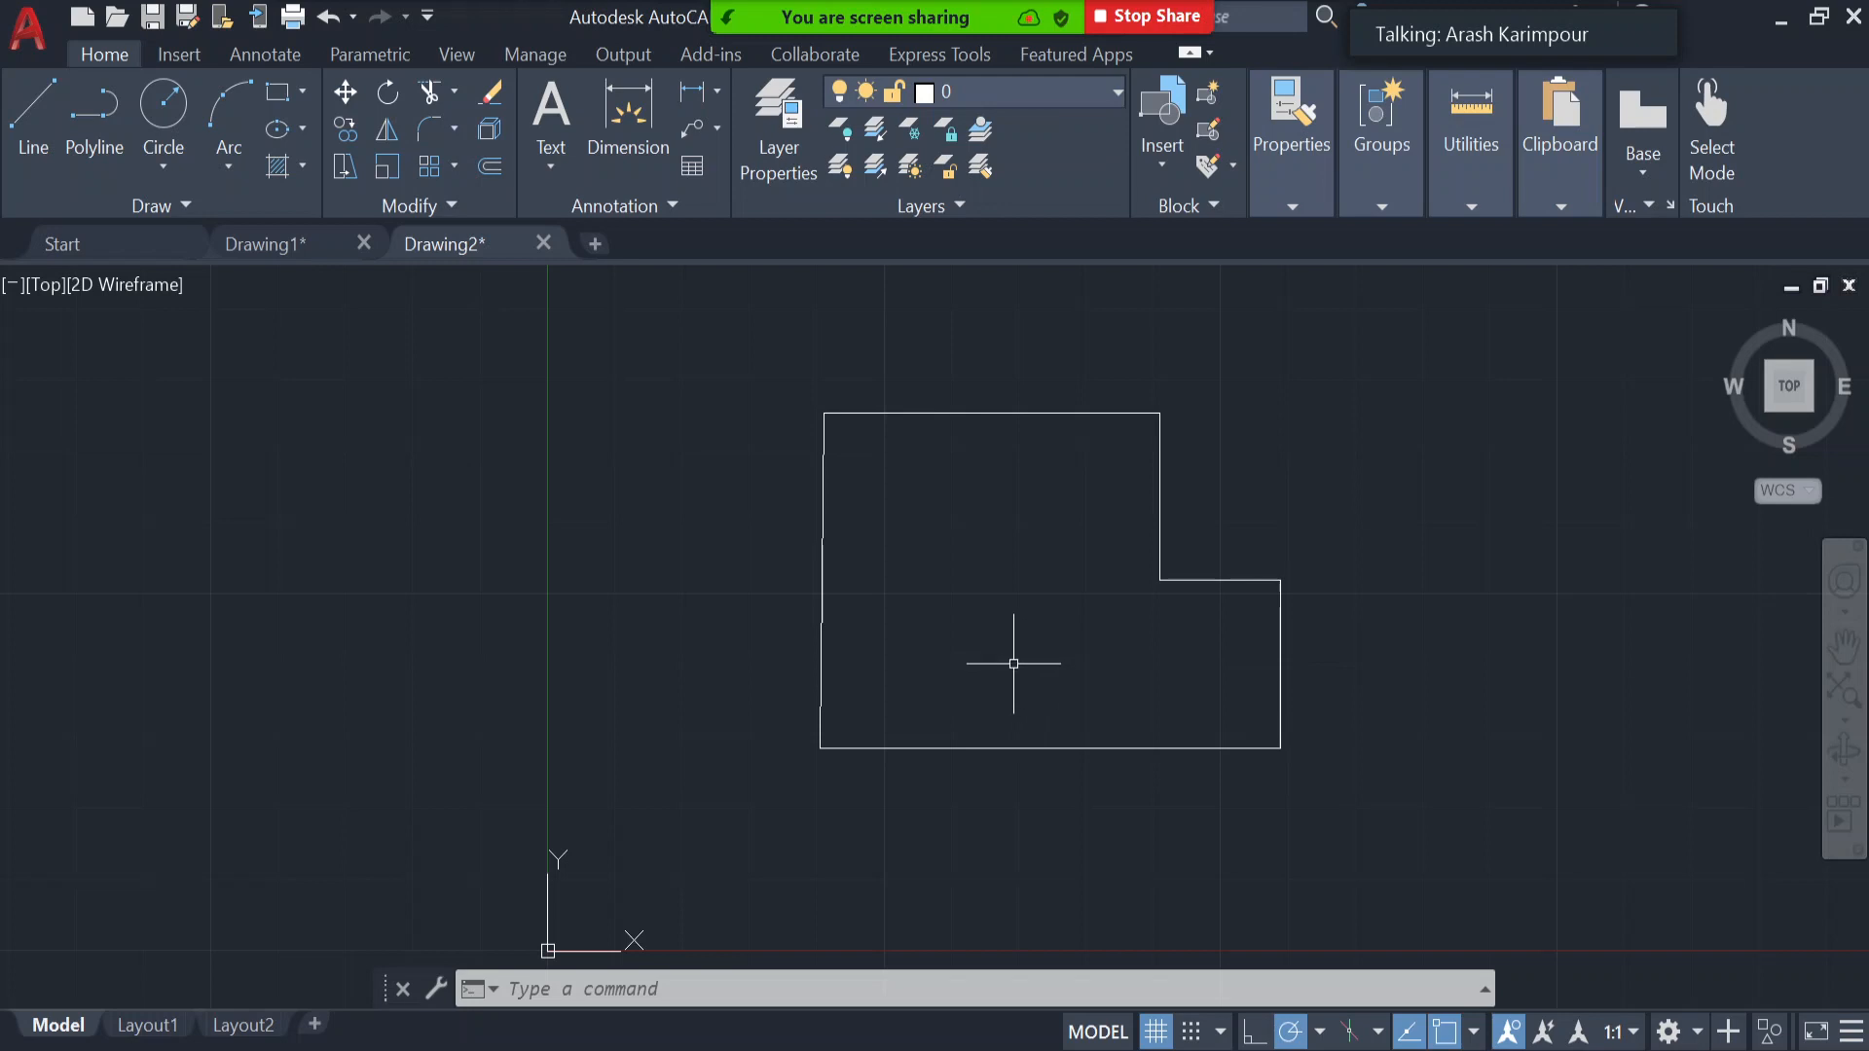
pyautogui.click(994, 417)
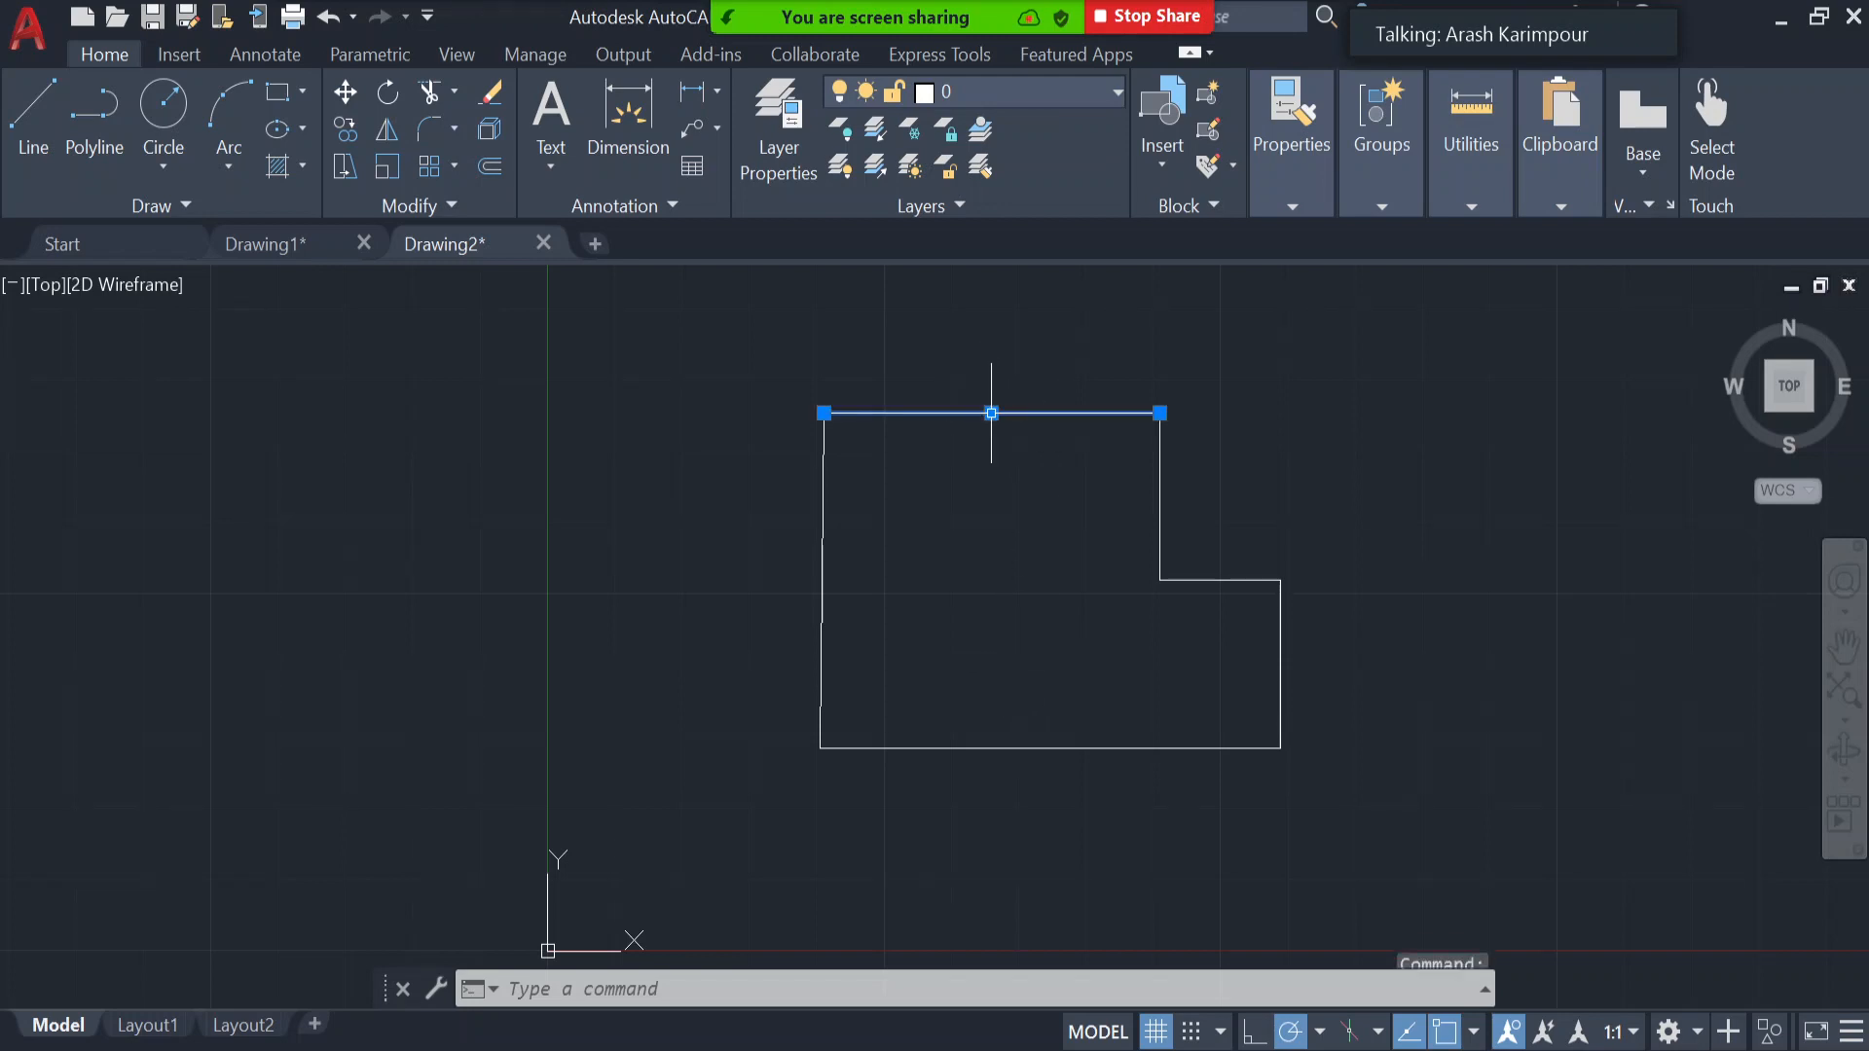
pyautogui.click(1281, 663)
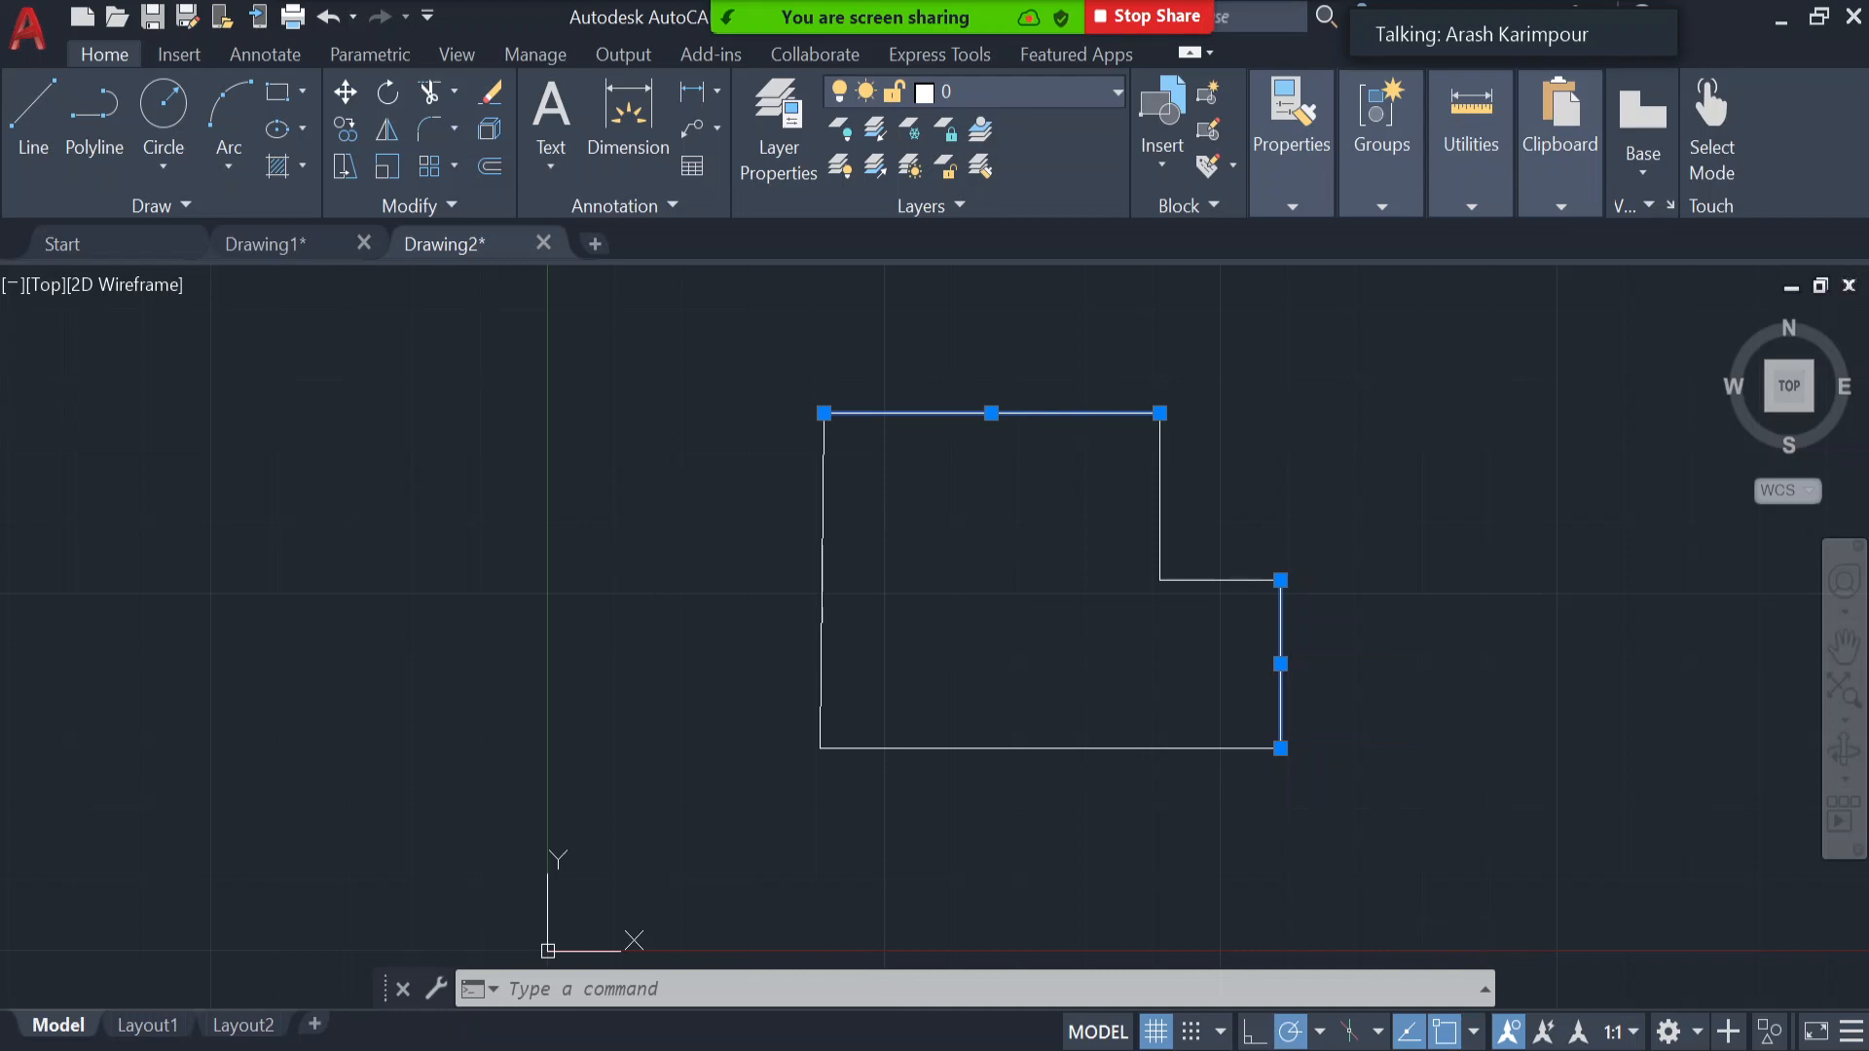
pyautogui.press('Escape')
pyautogui.click(26, 111)
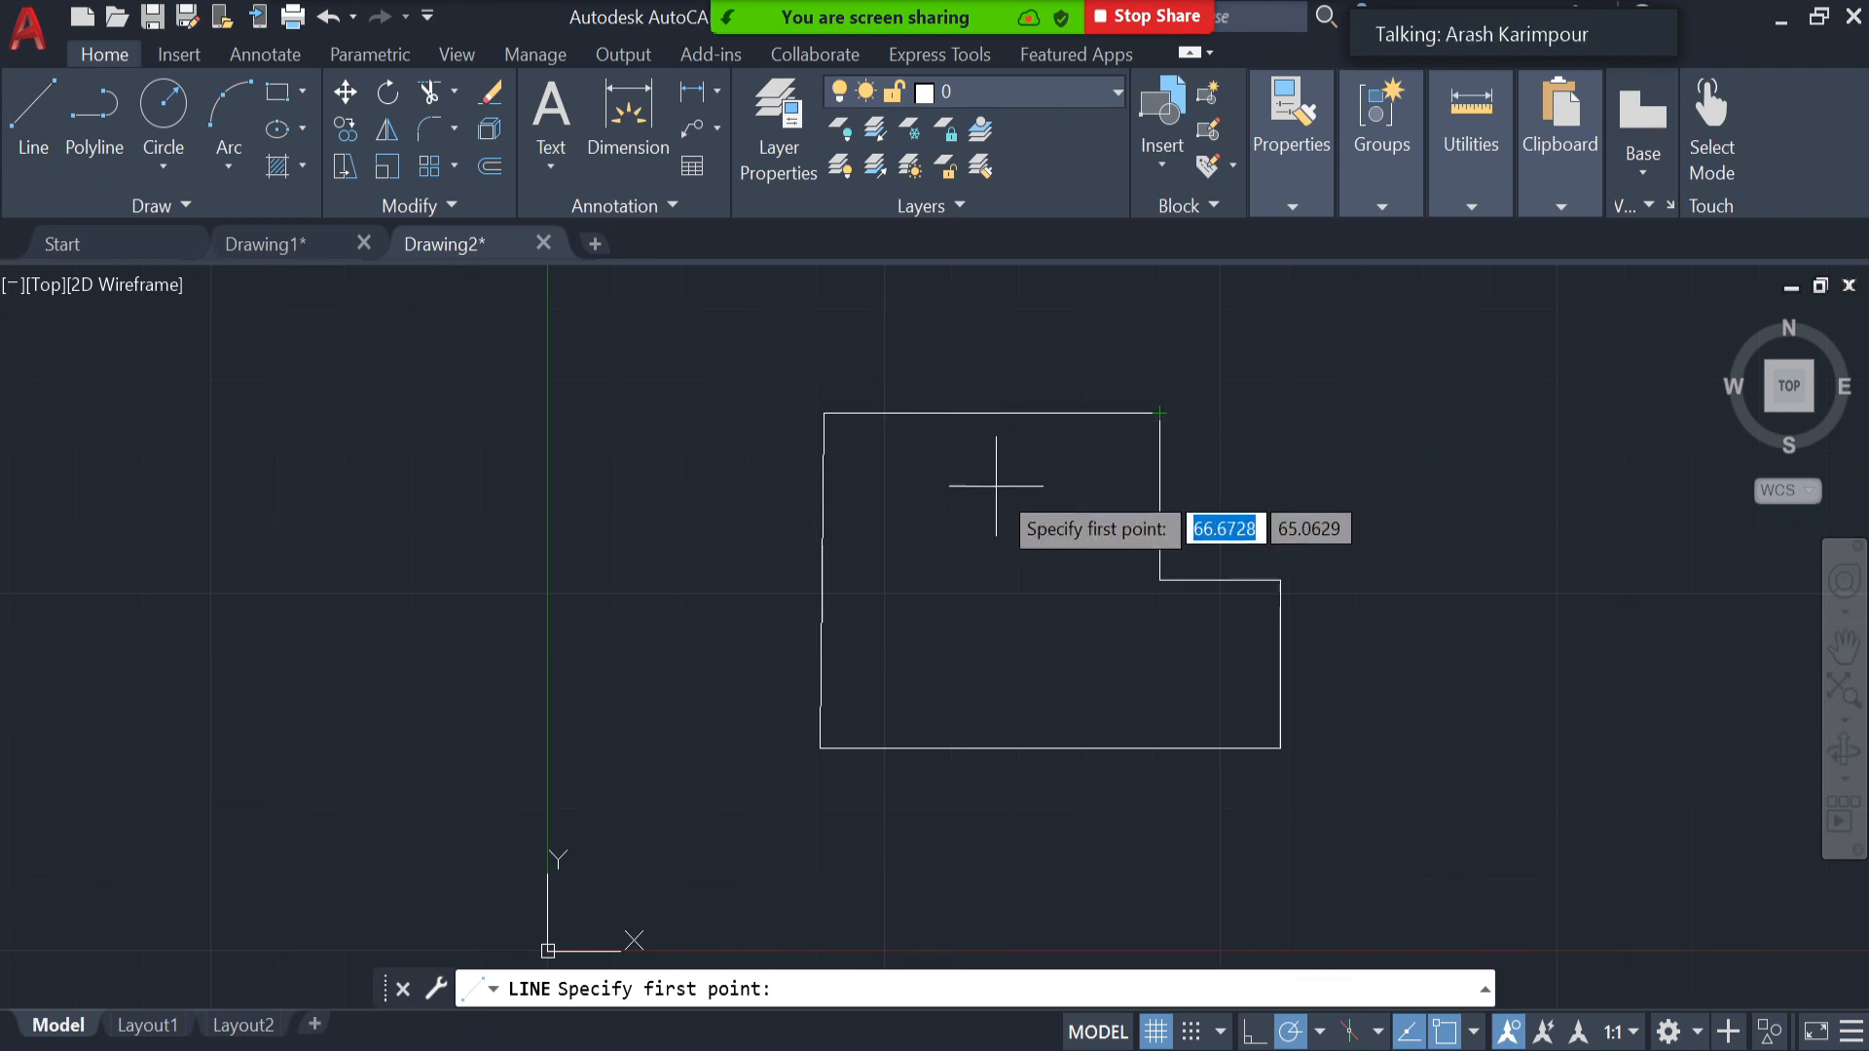
pyautogui.press('Escape')
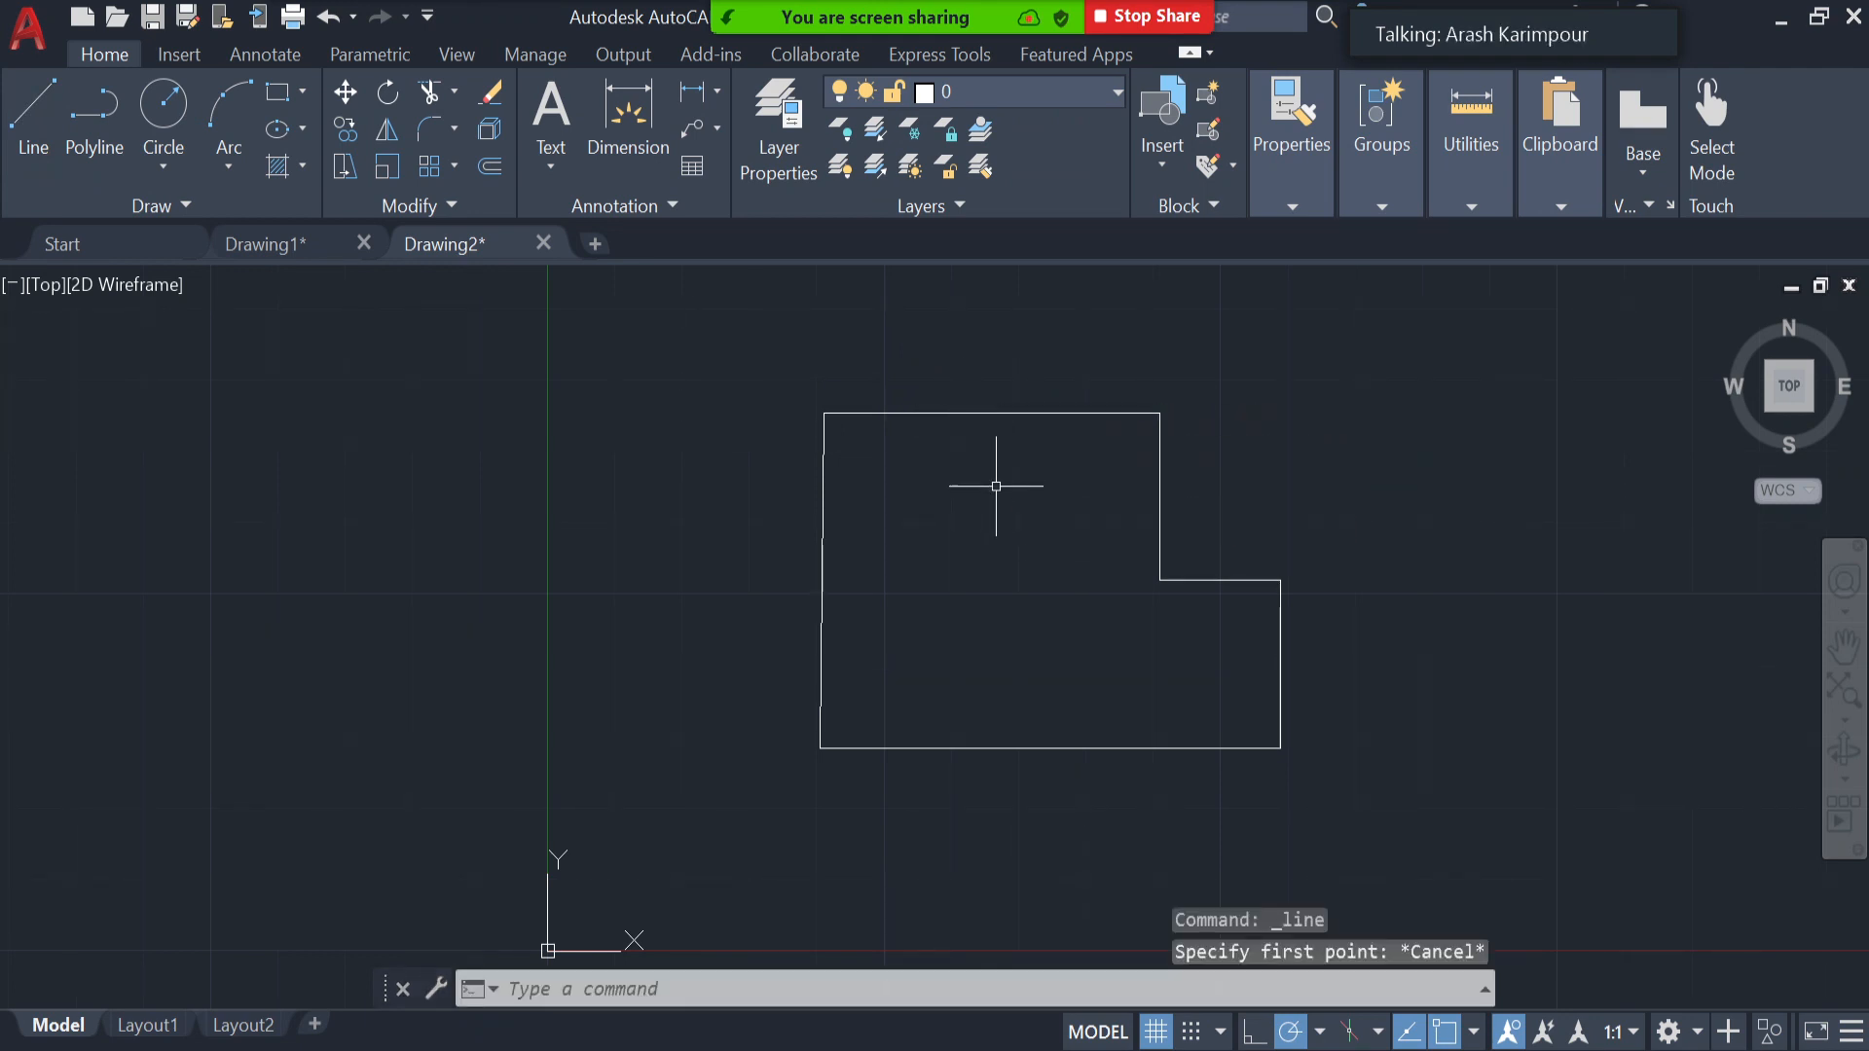
# Enable the Midpoint object snap alongside the snaps already active.
pyautogui.click(1473, 1034)
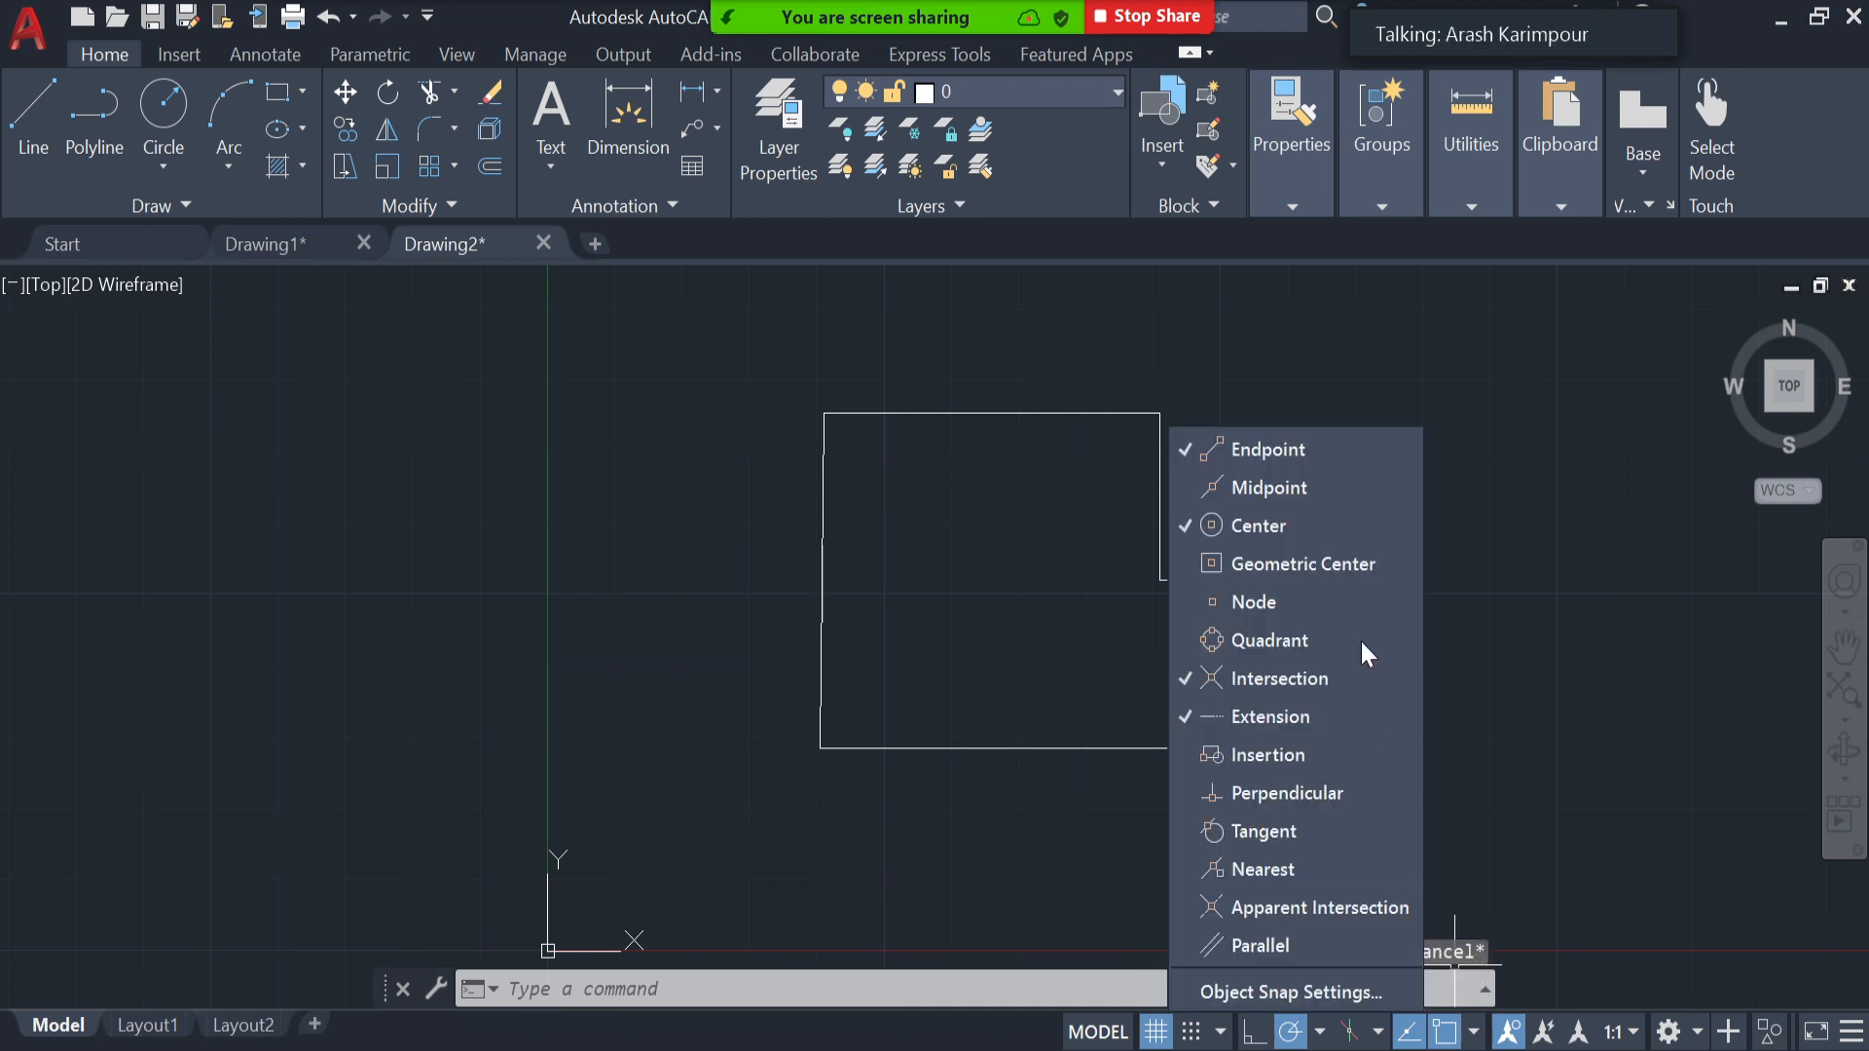
pyautogui.click(1296, 487)
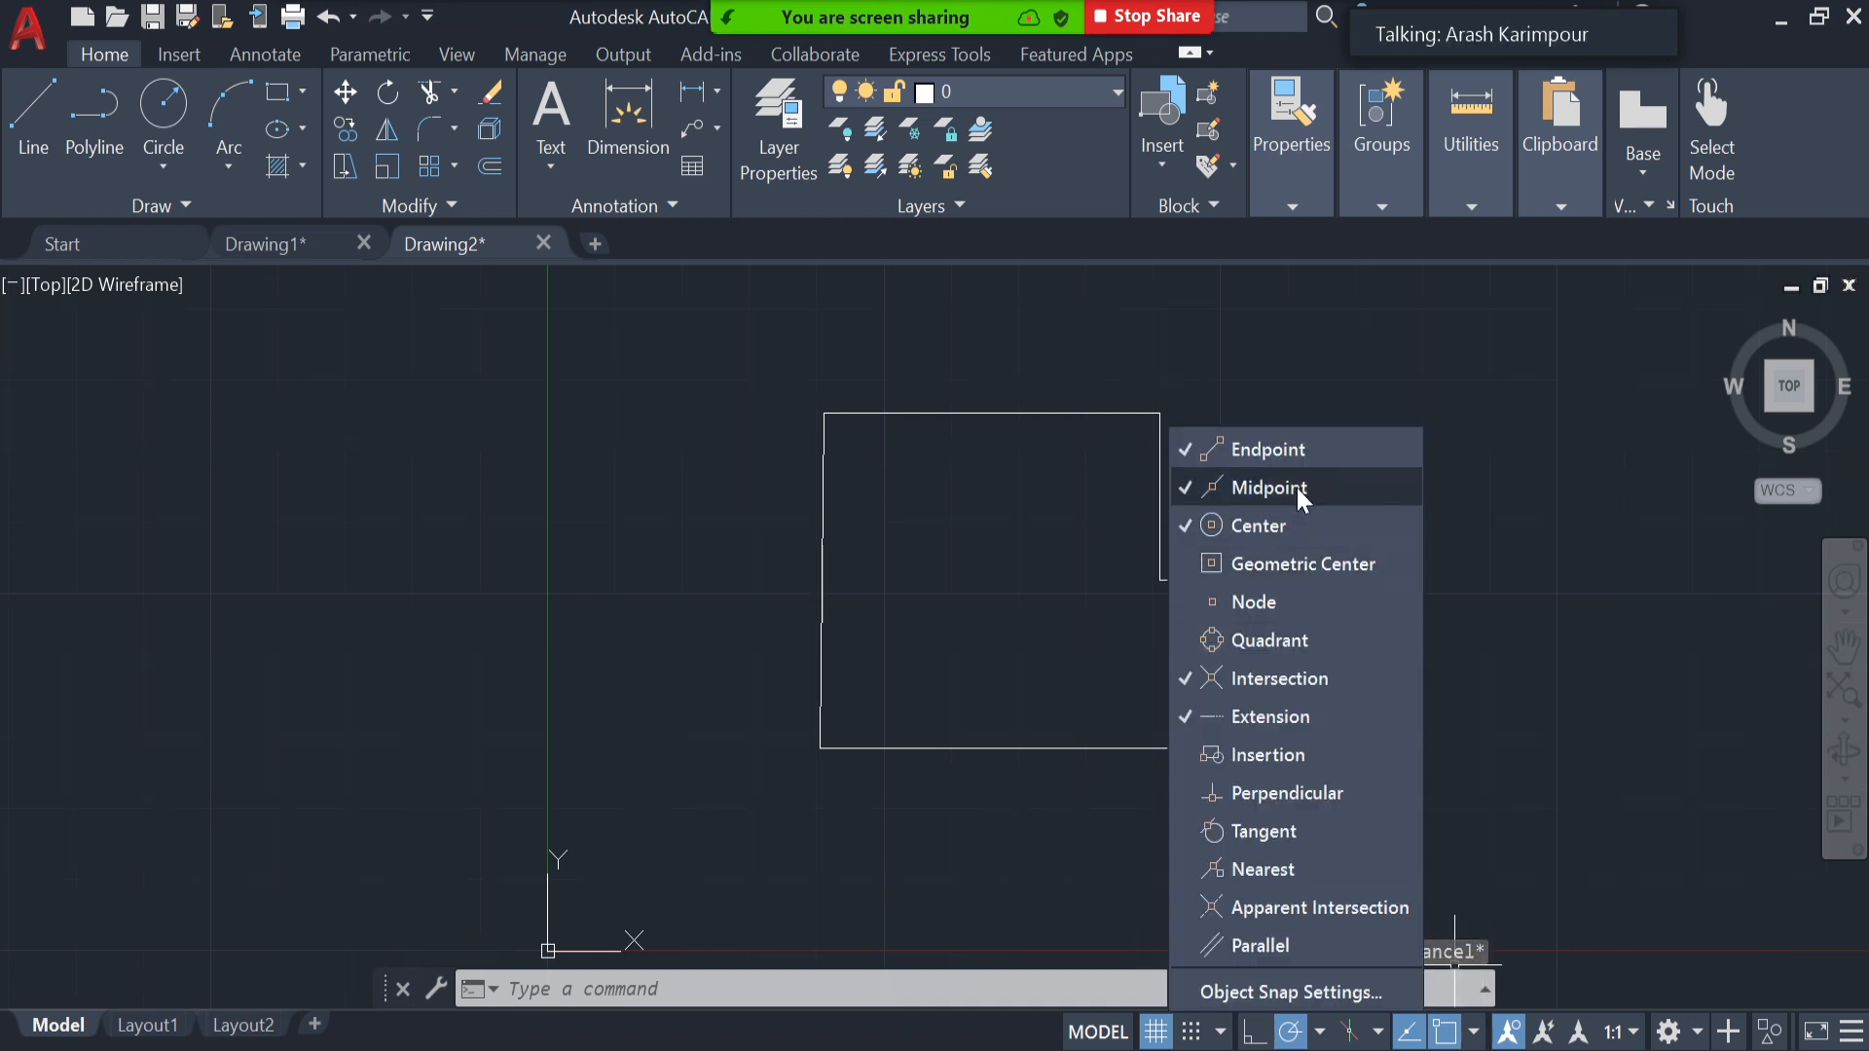
pyautogui.click(1499, 622)
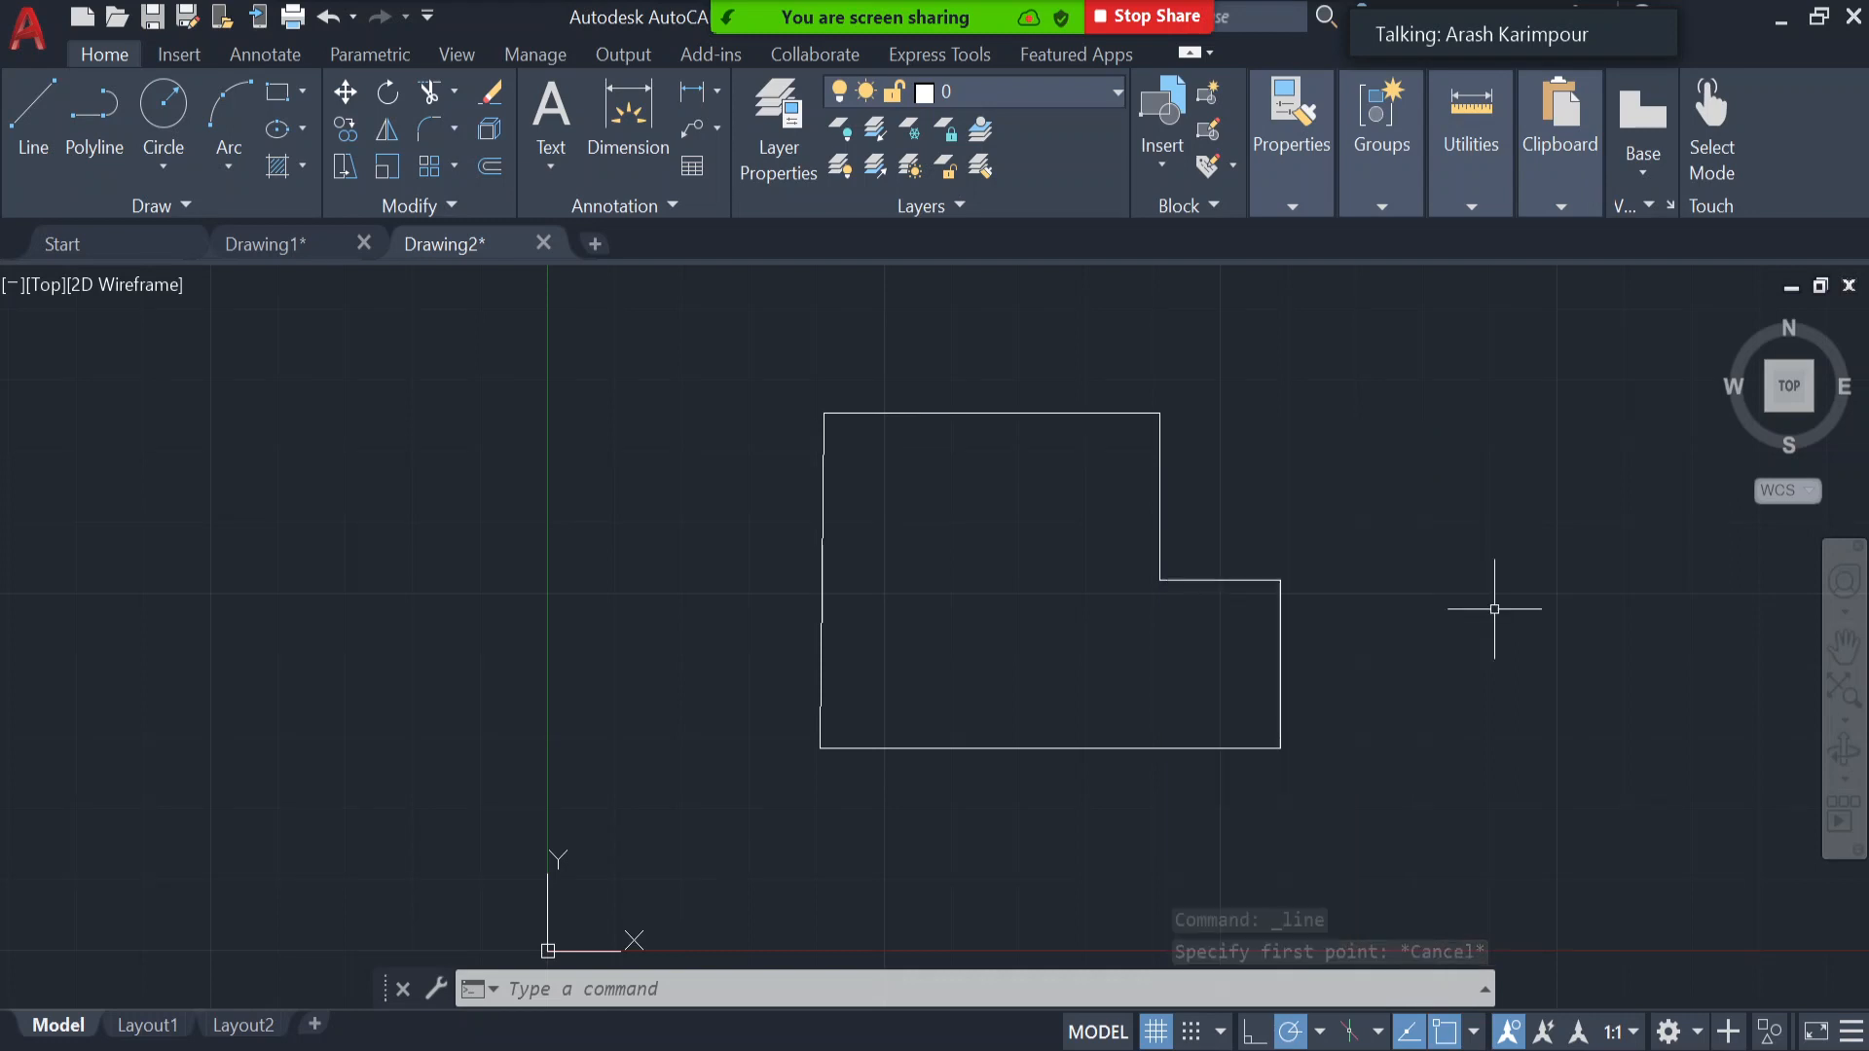
# Draw a line from the tracked crossing of the top edge's and outer right edge's midpoints to the outline's lower-left corner.
pyautogui.click(31, 120)
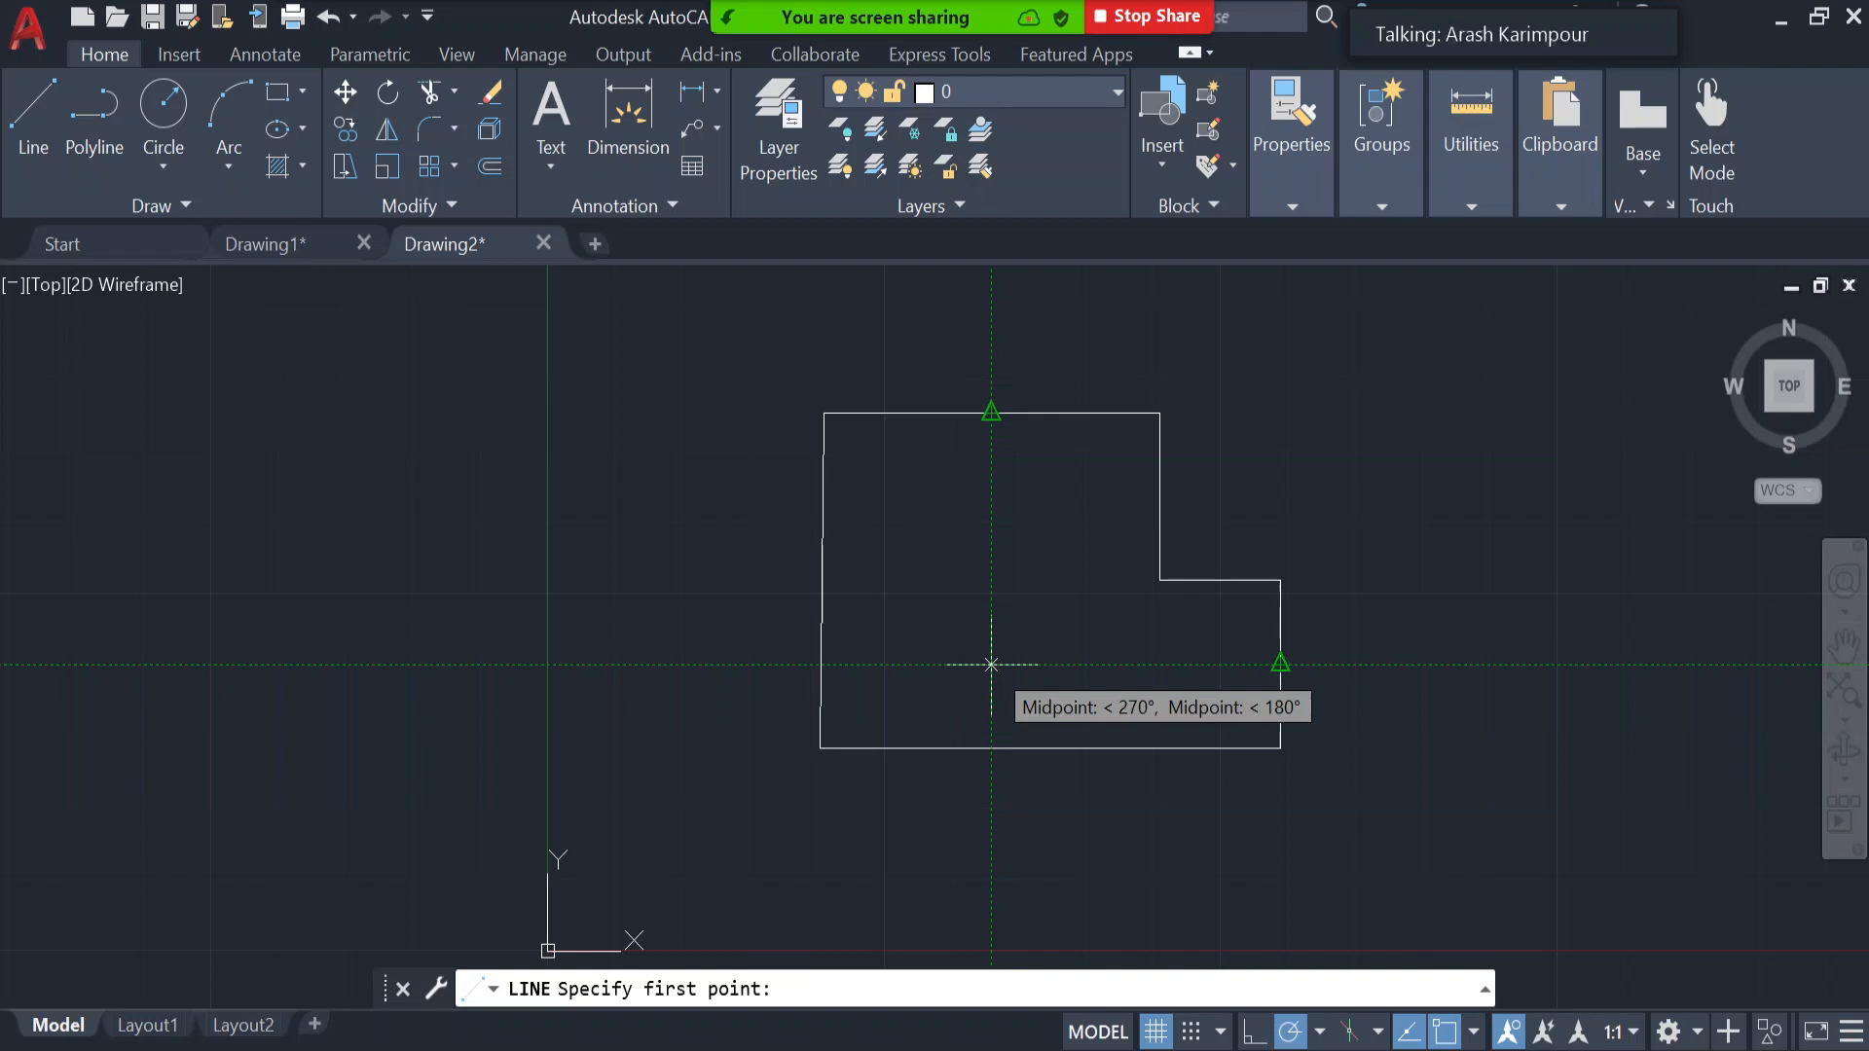
pyautogui.click(990, 664)
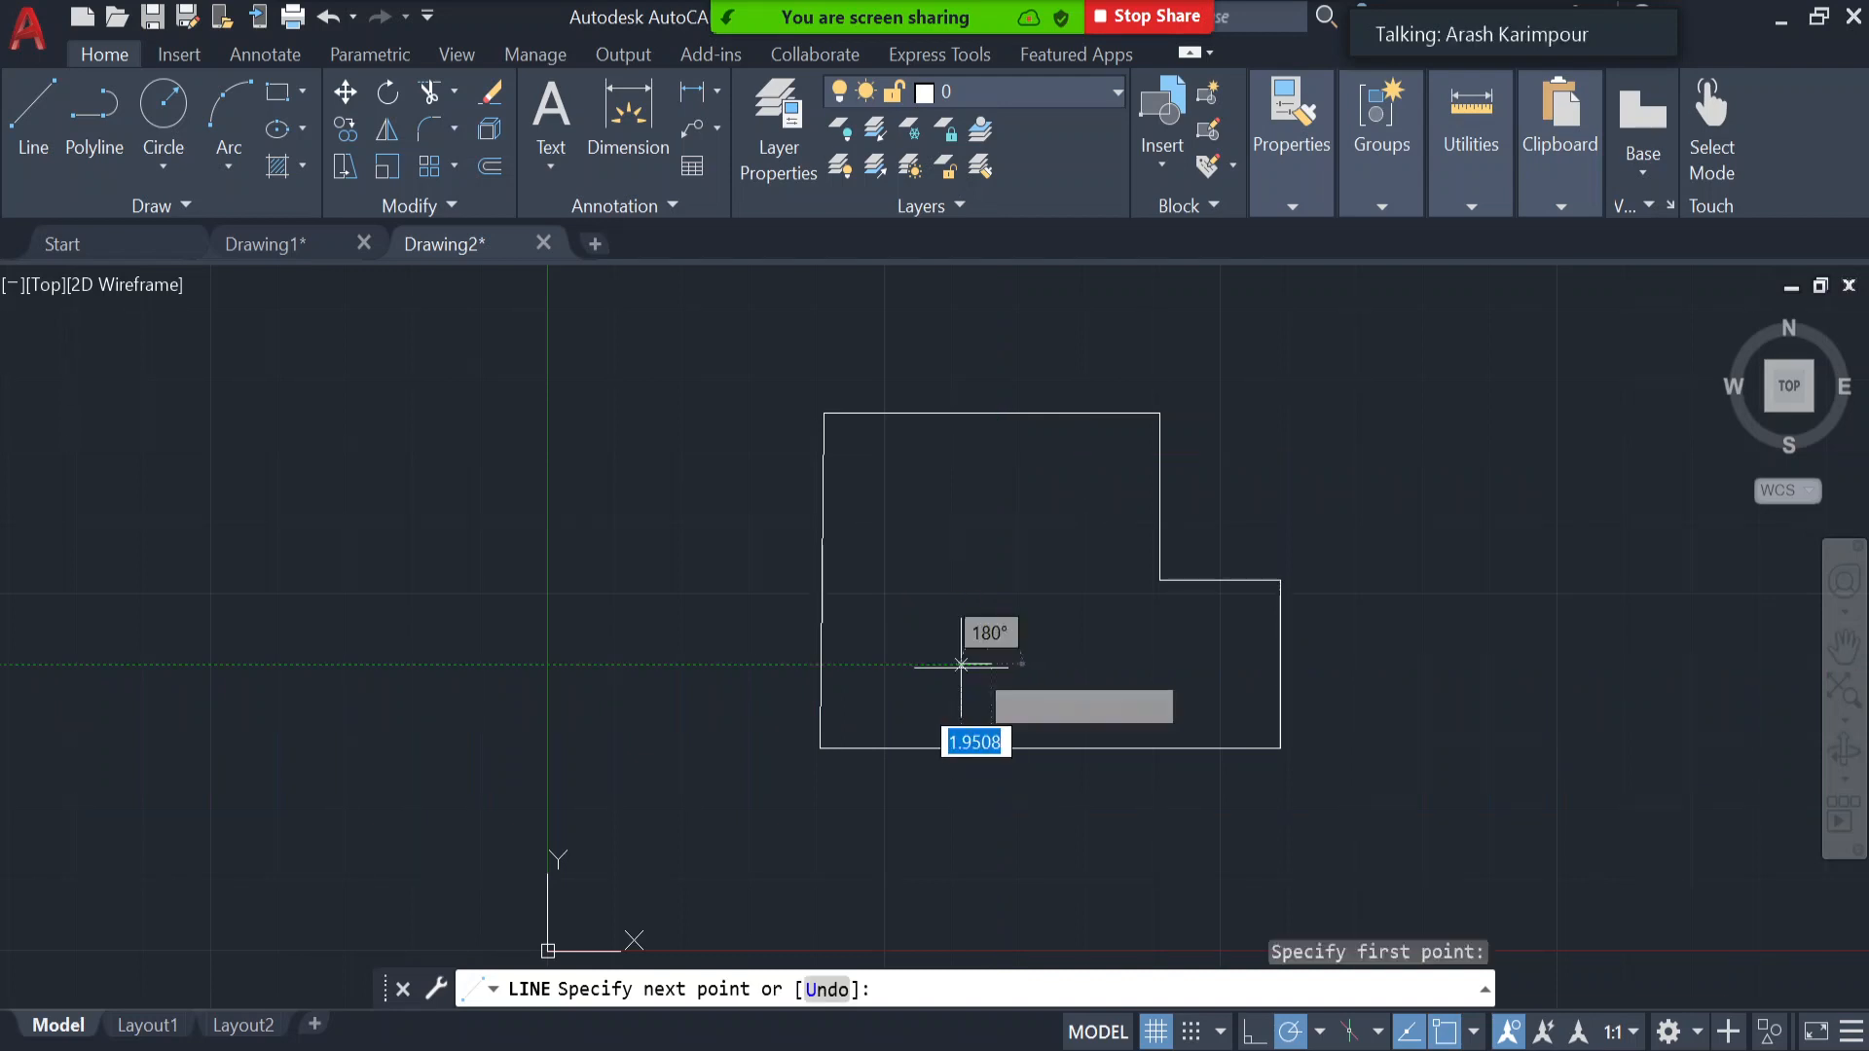
pyautogui.click(821, 747)
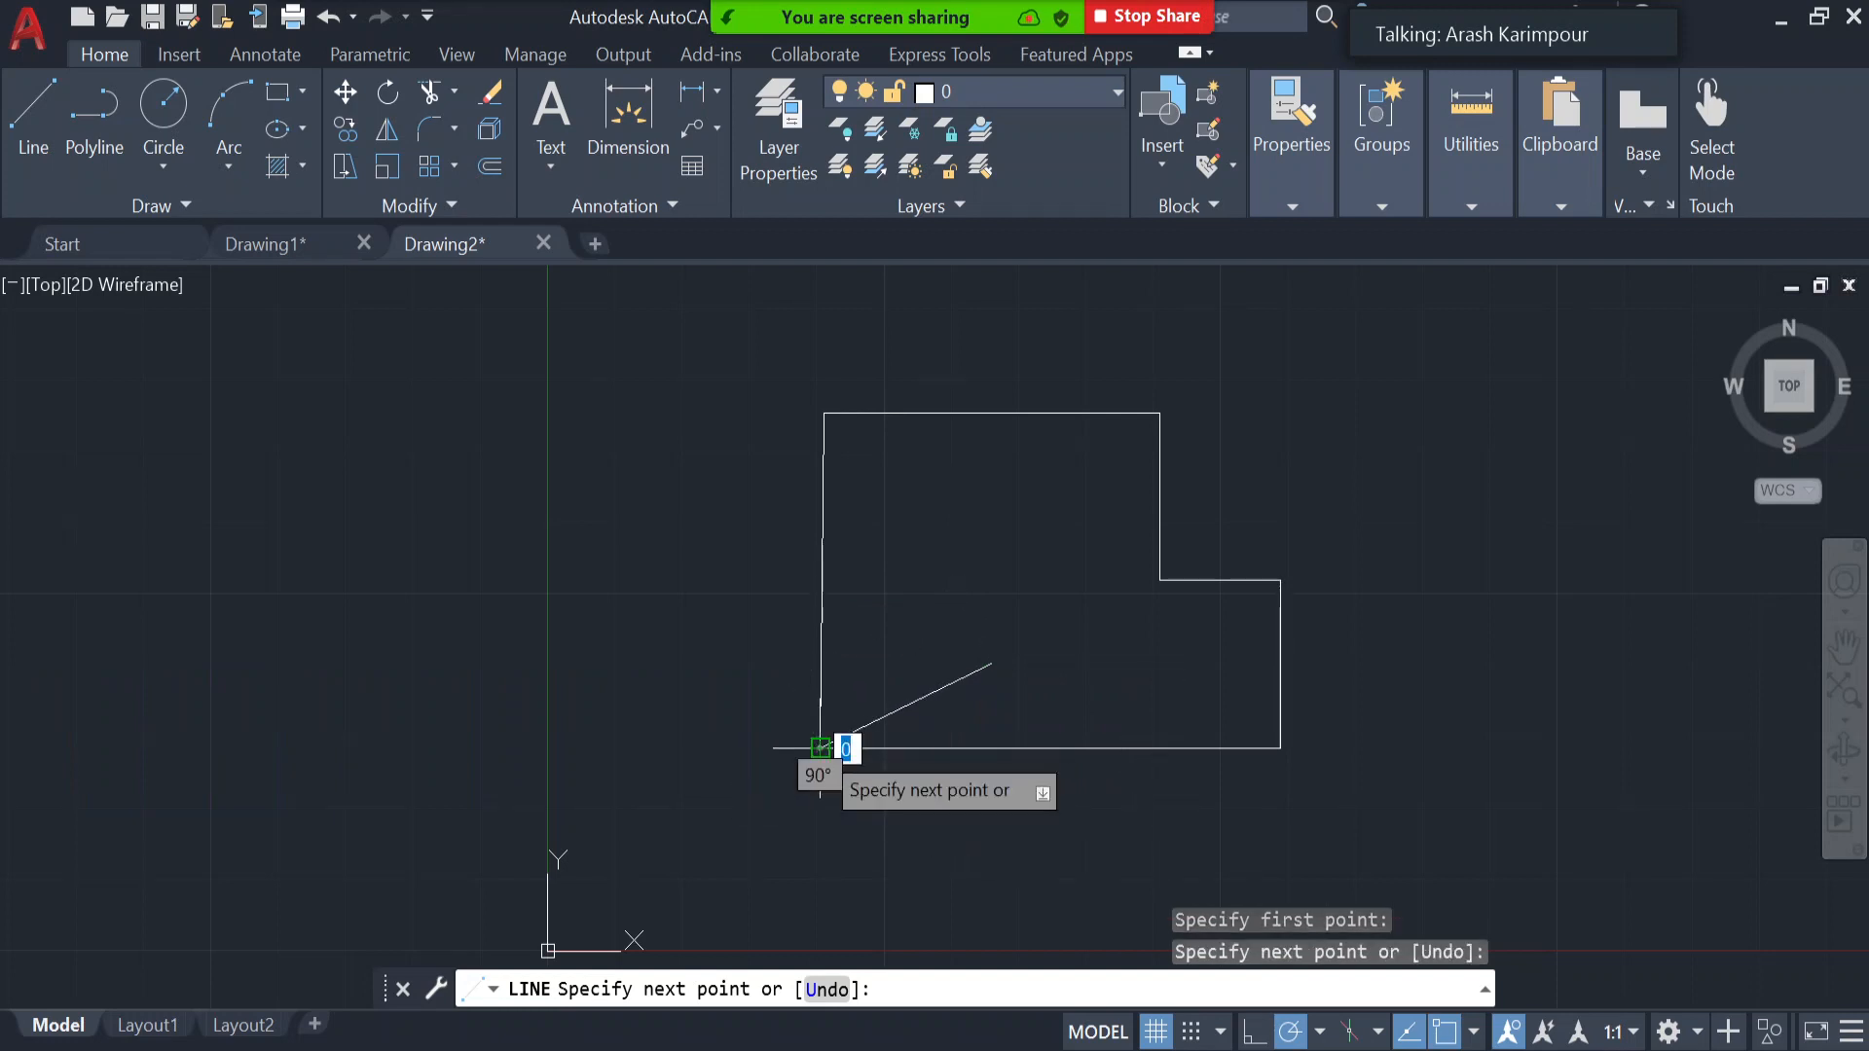
pyautogui.press('Return')
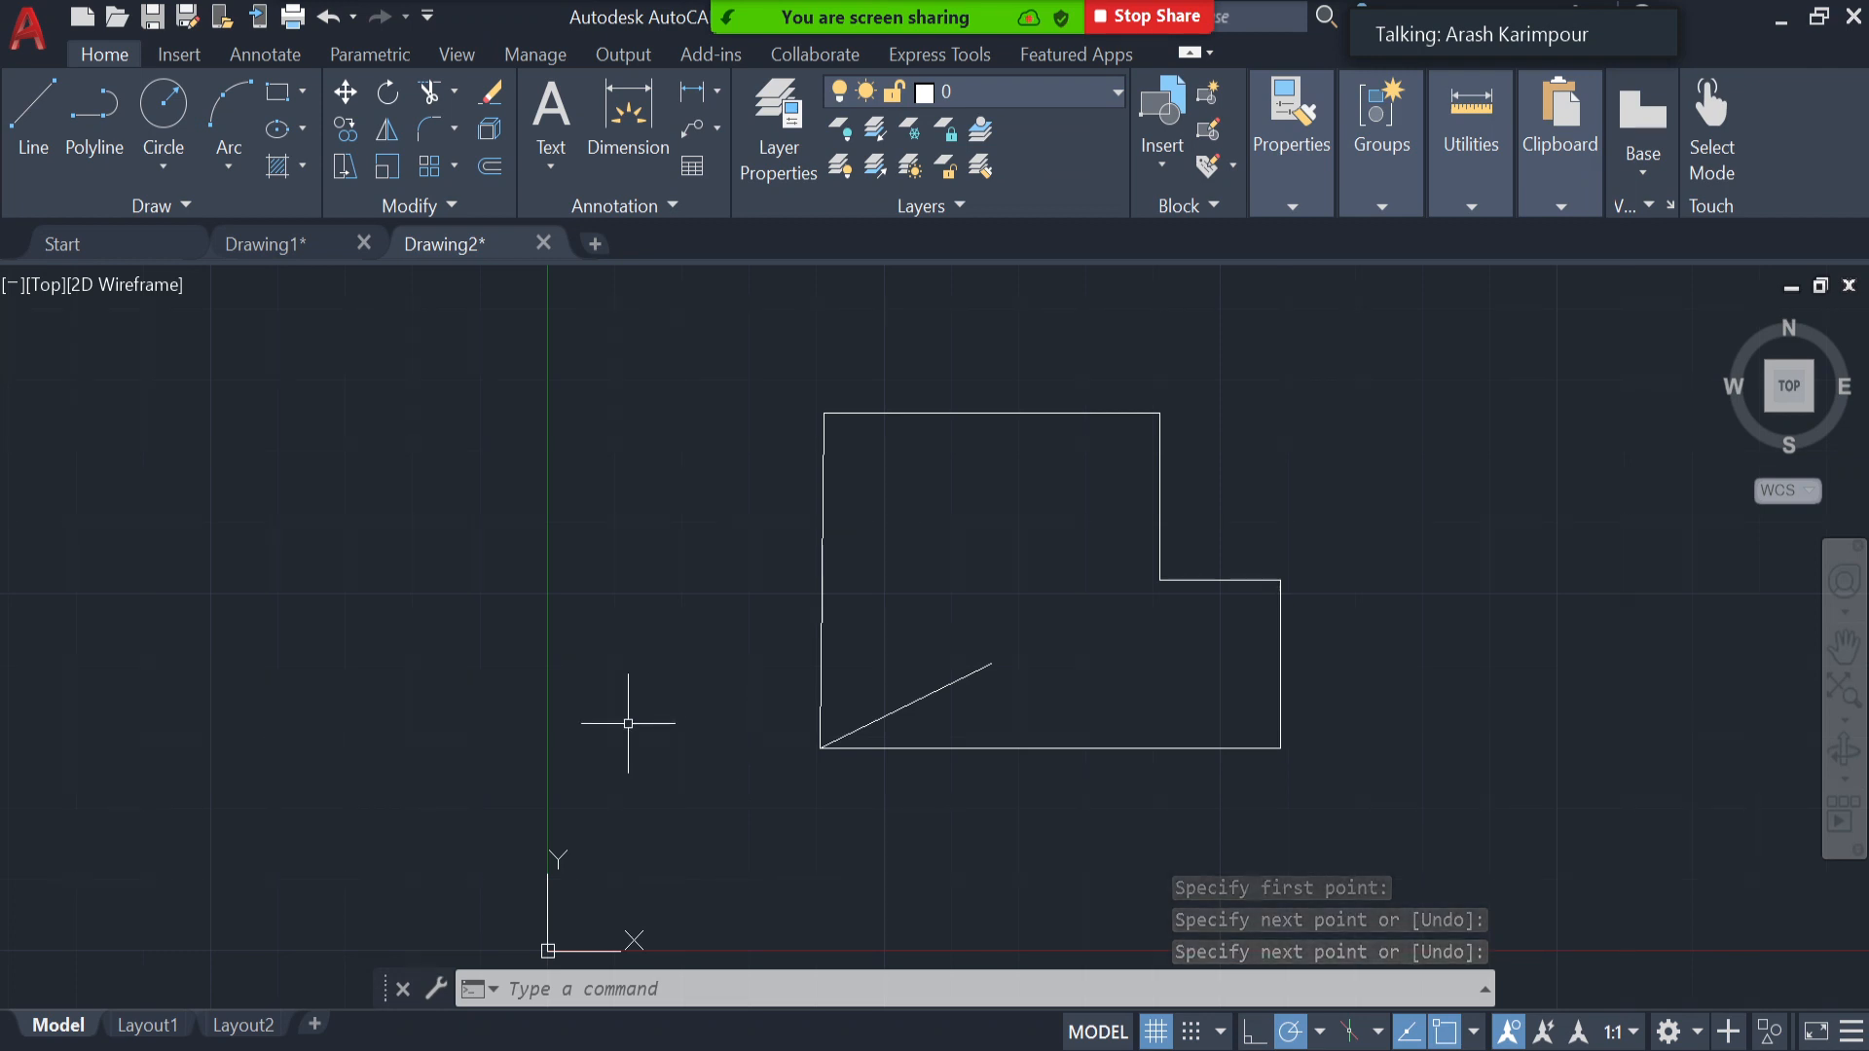
pyautogui.click(29, 127)
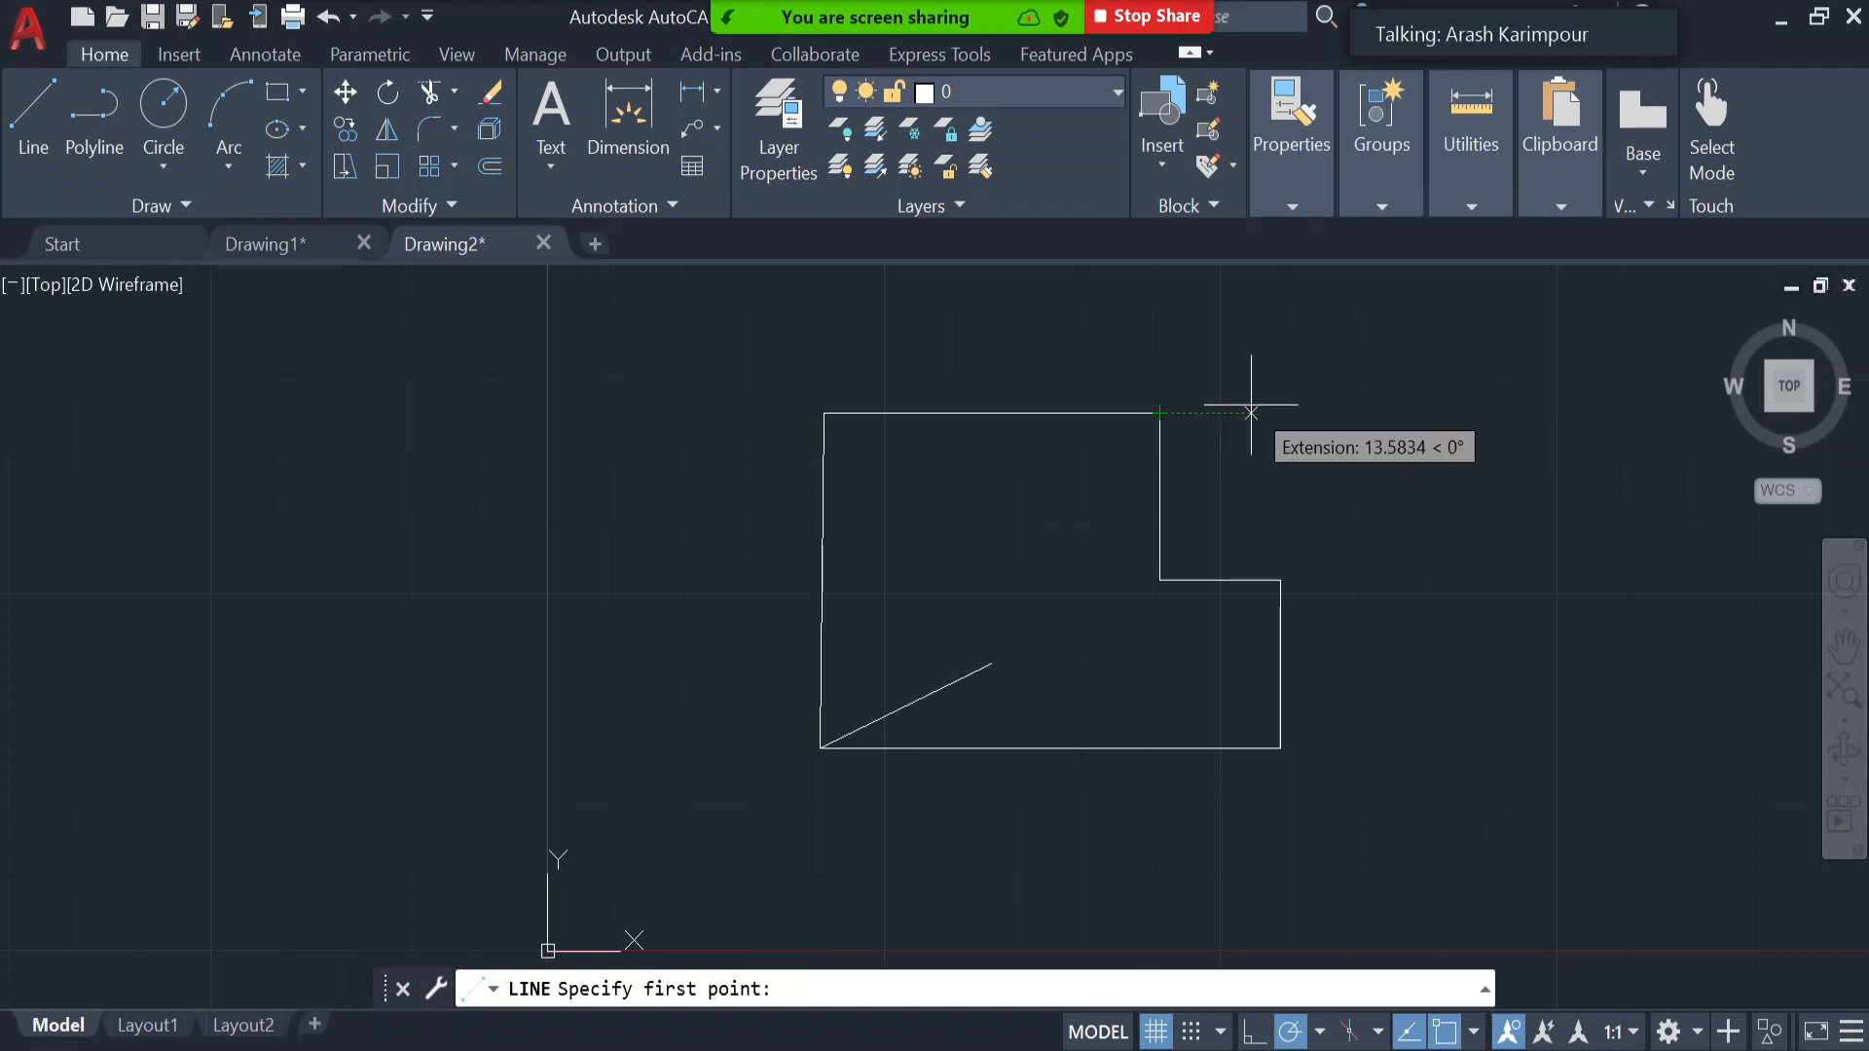
pyautogui.press('Escape')
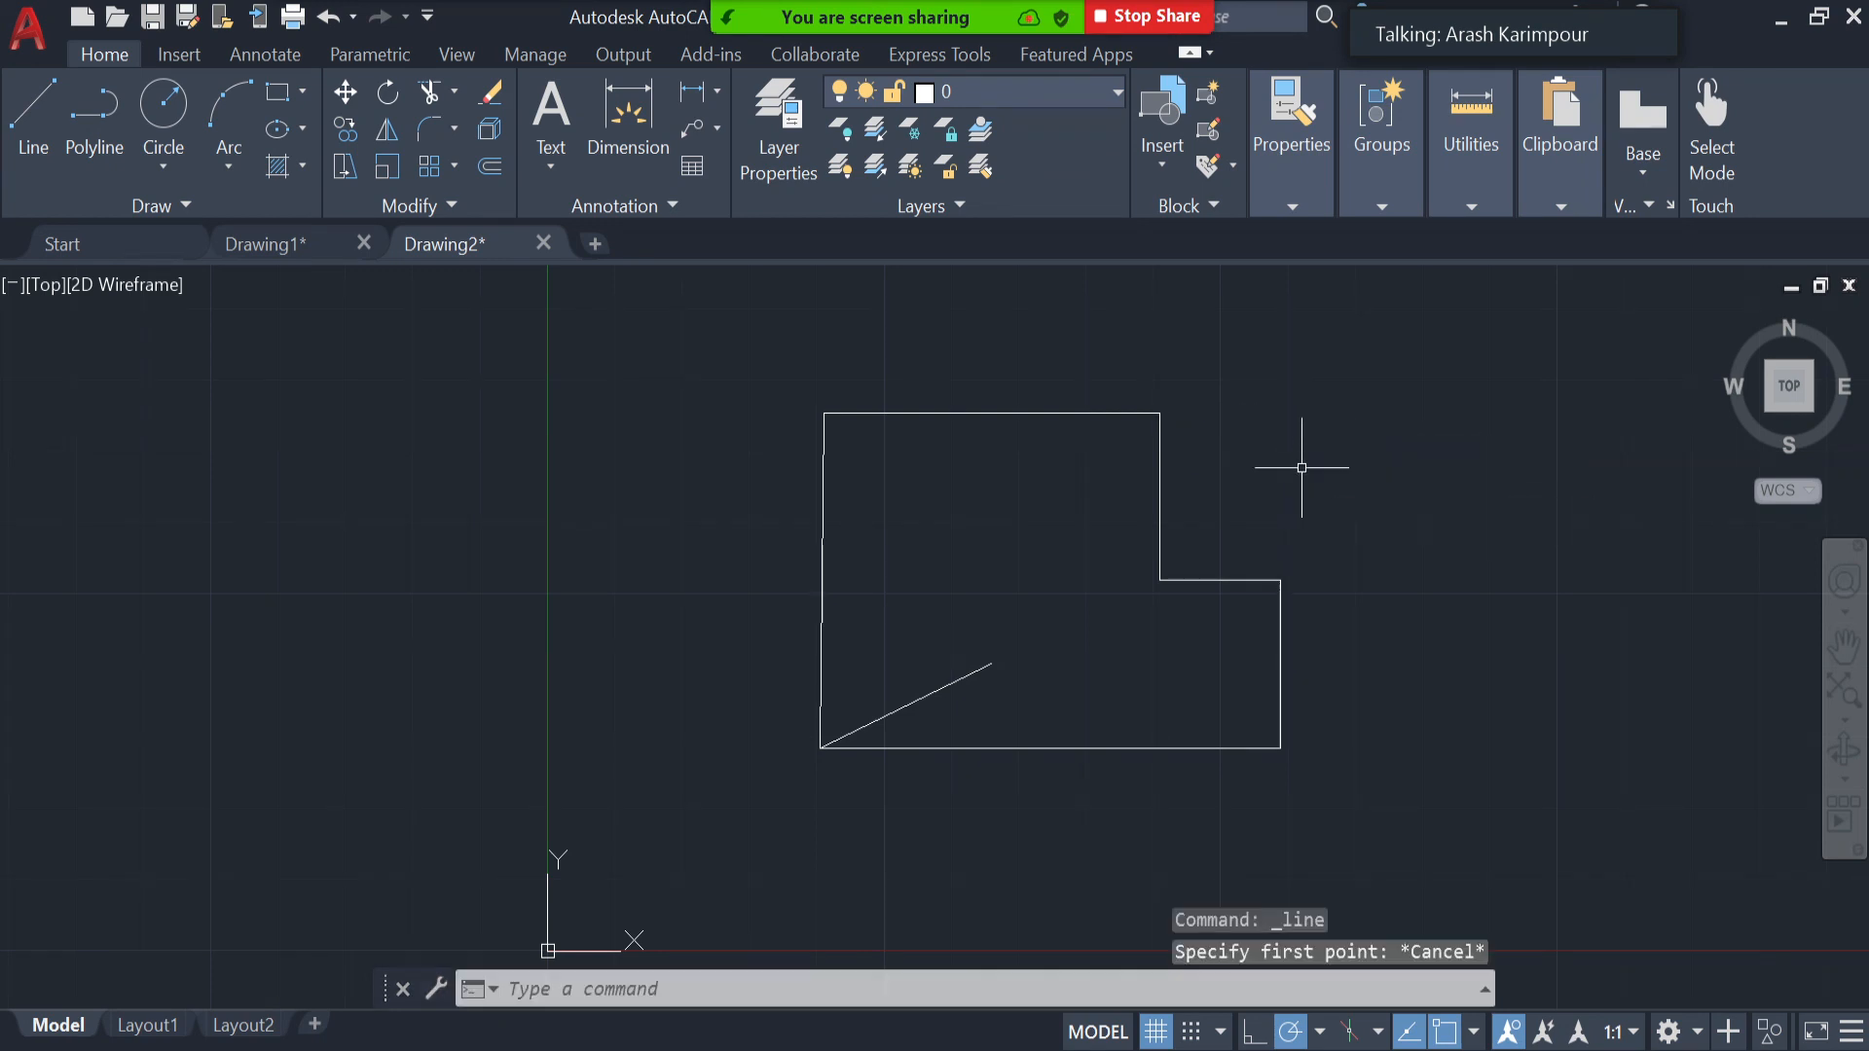
pyautogui.hotkey('ctrl', 'a')
pyautogui.press('Escape')
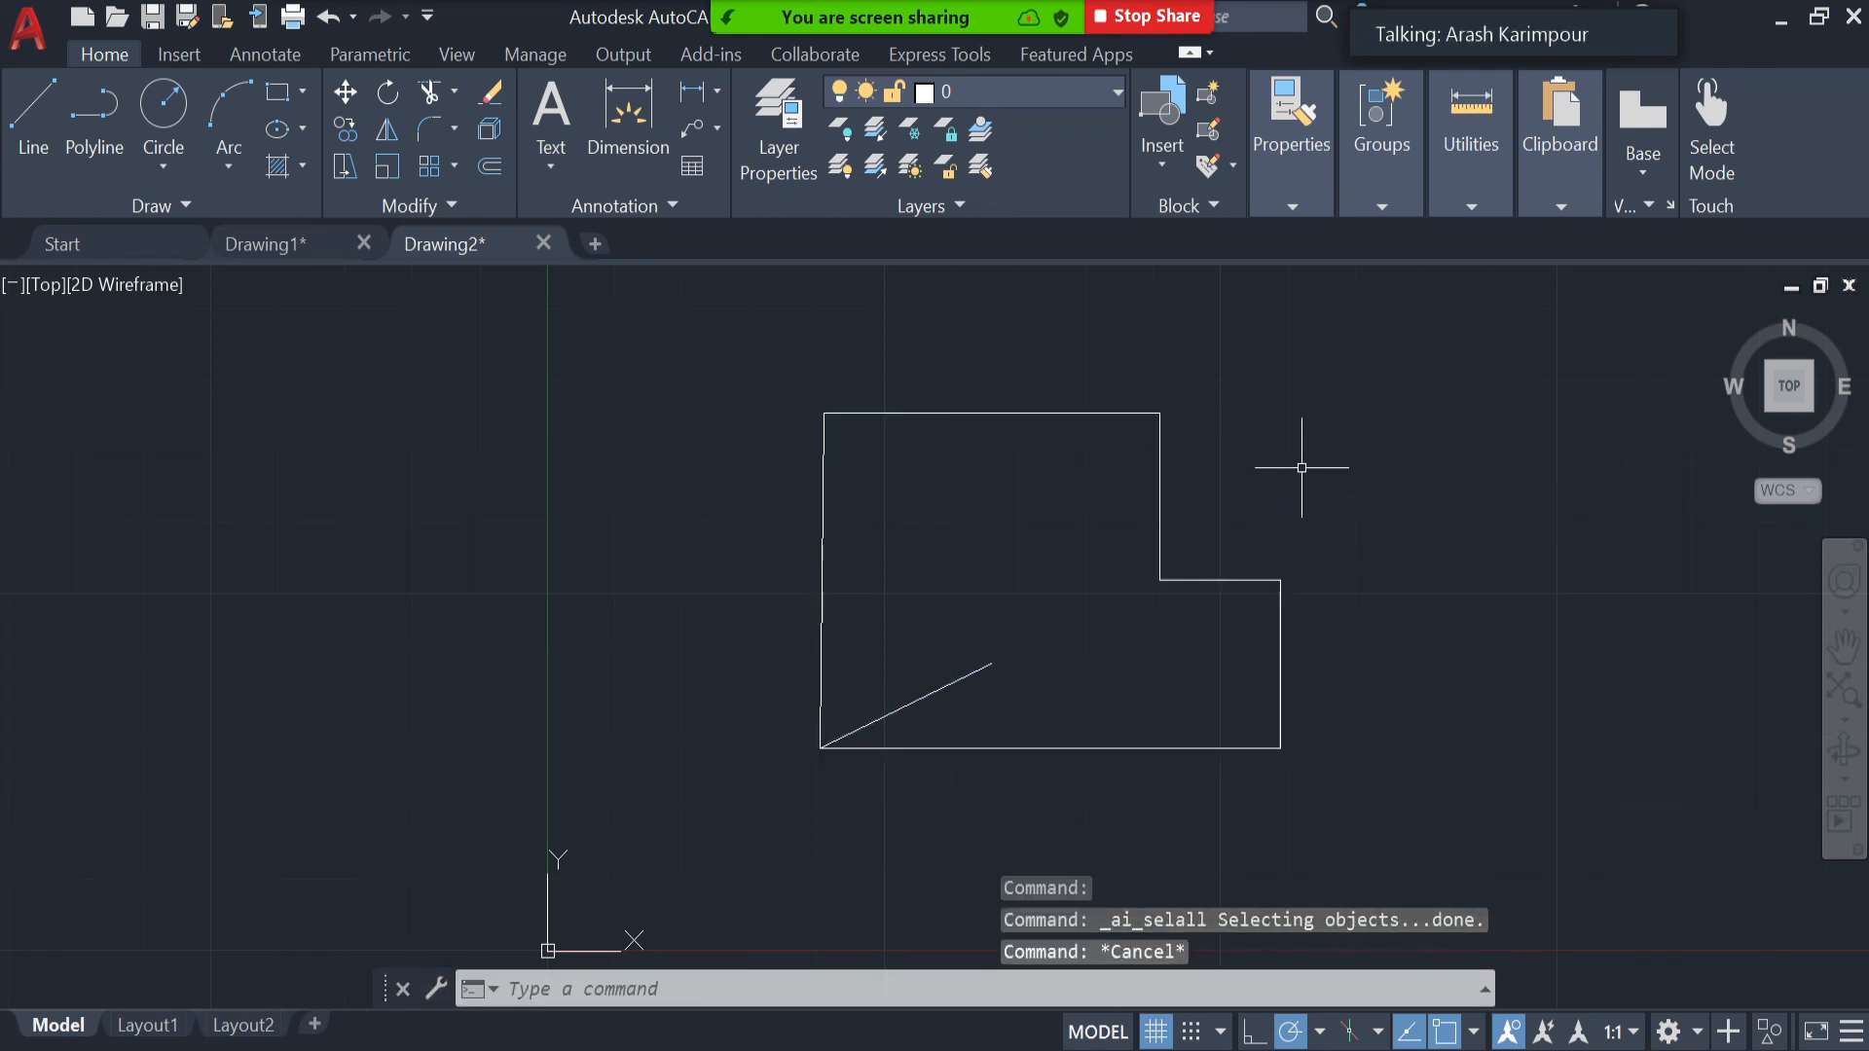
pyautogui.click(39, 138)
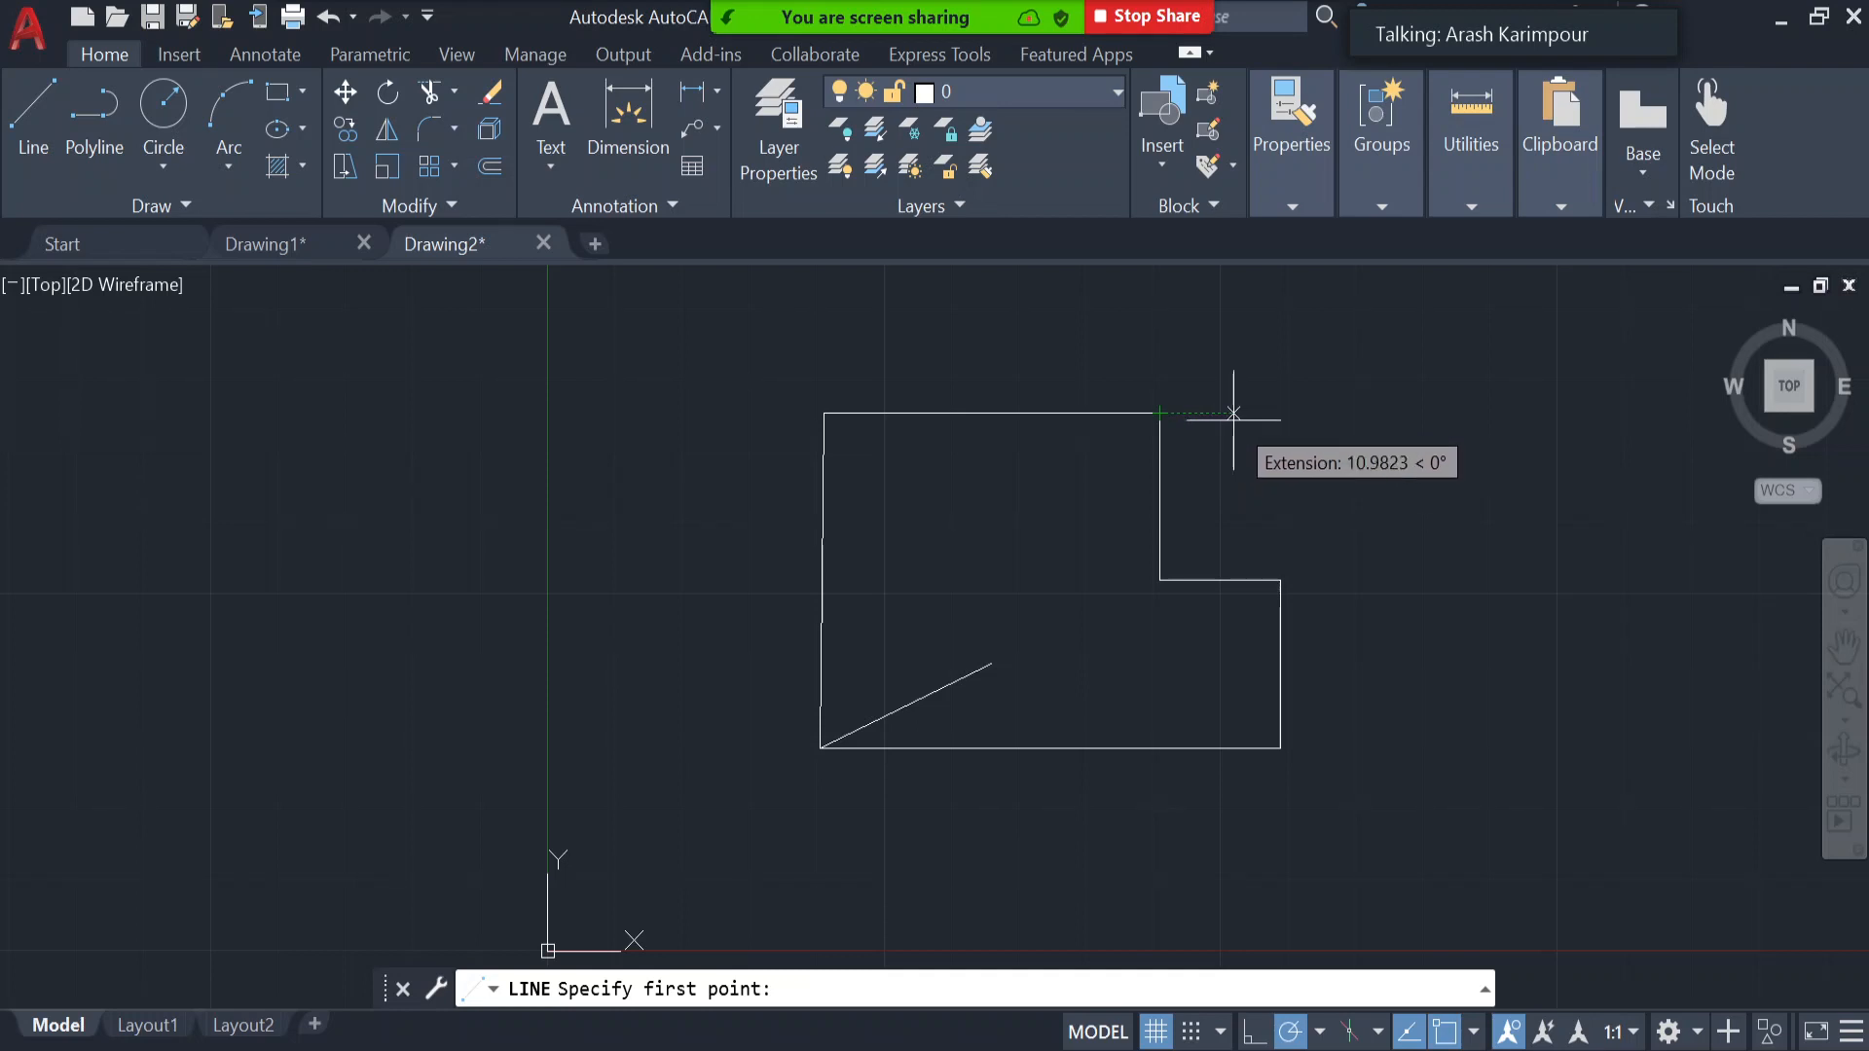
pyautogui.press('Escape')
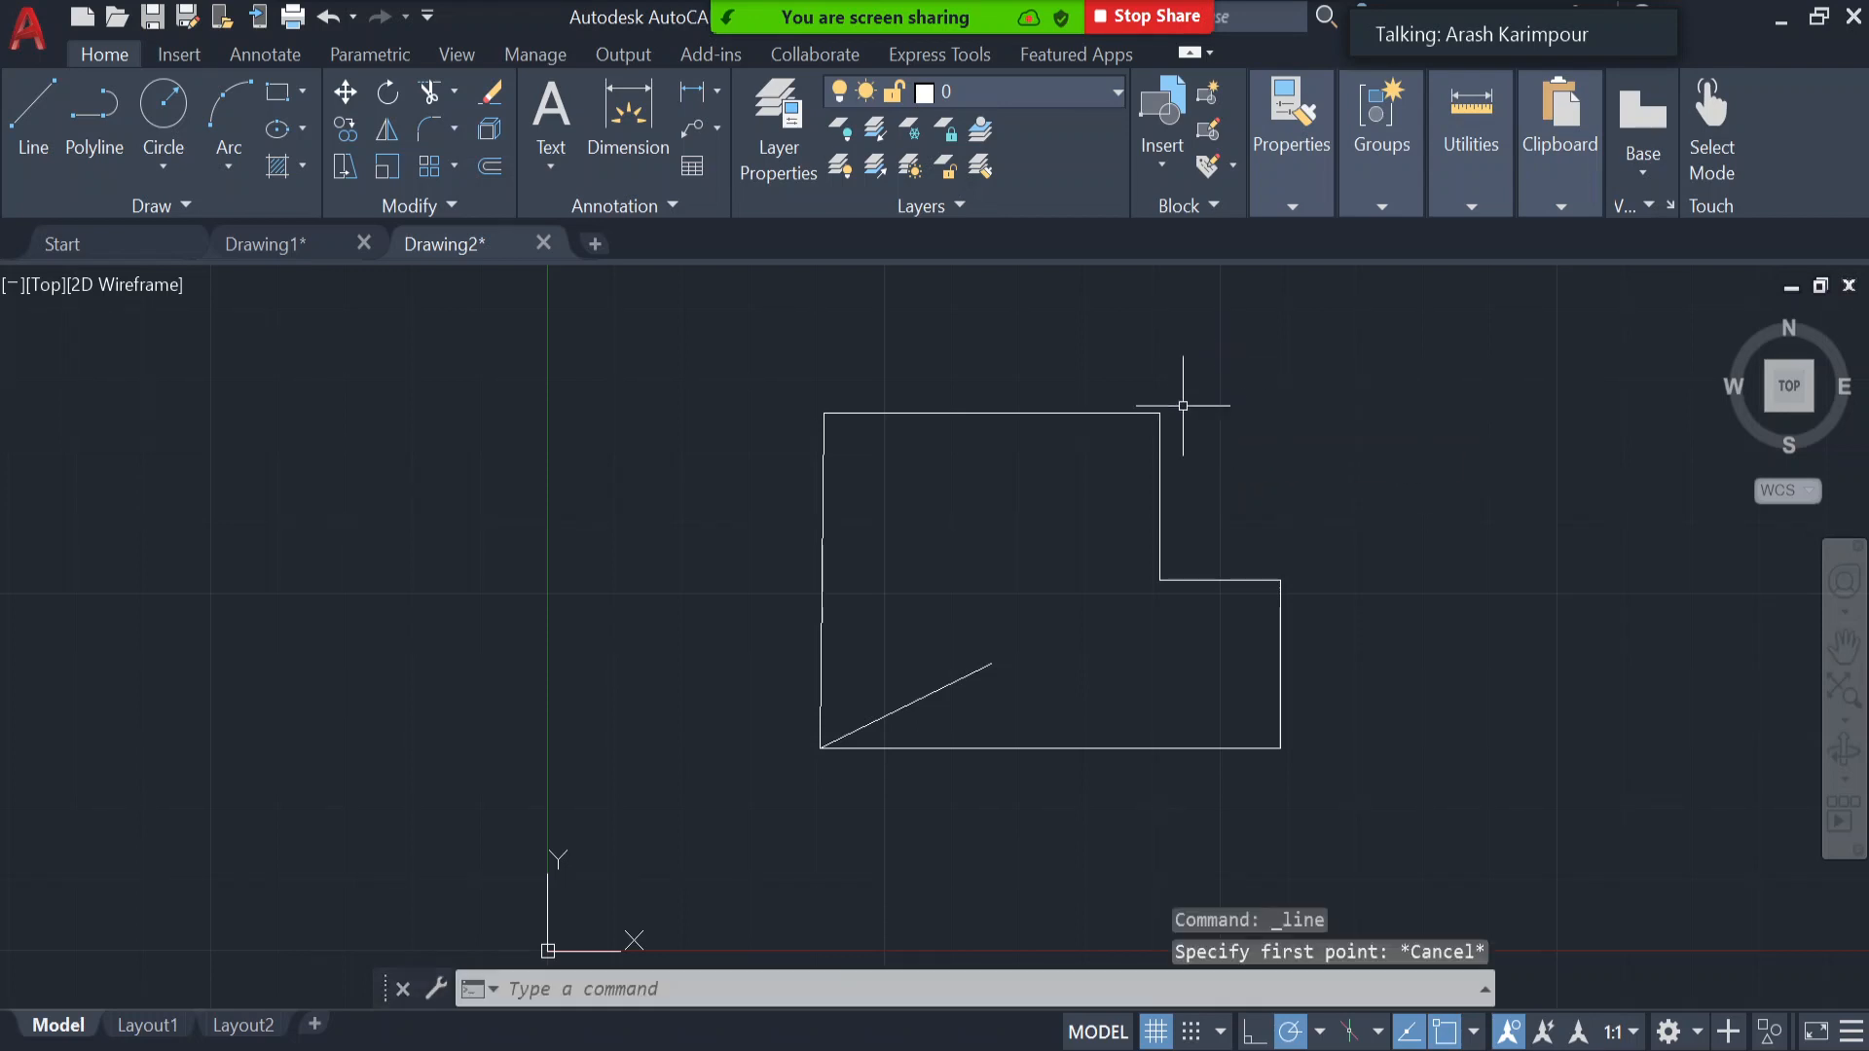
pyautogui.click(1104, 412)
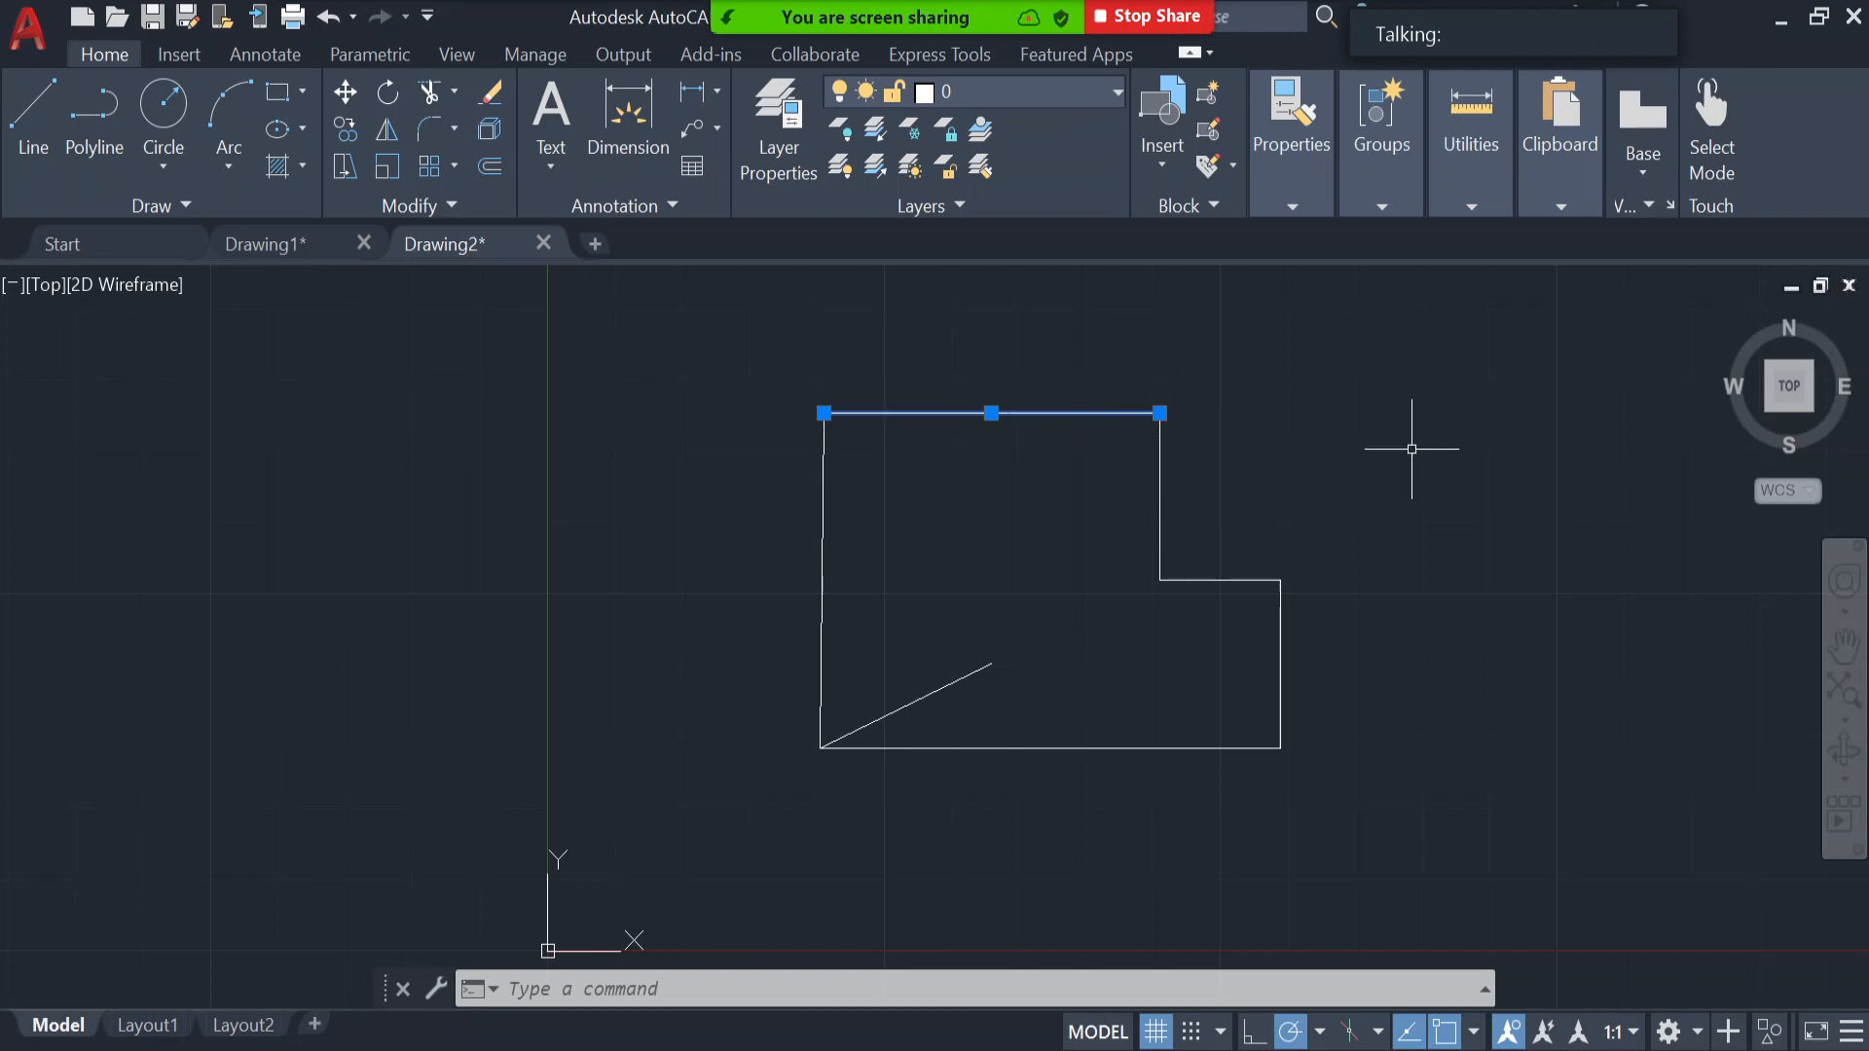
pyautogui.press('Escape')
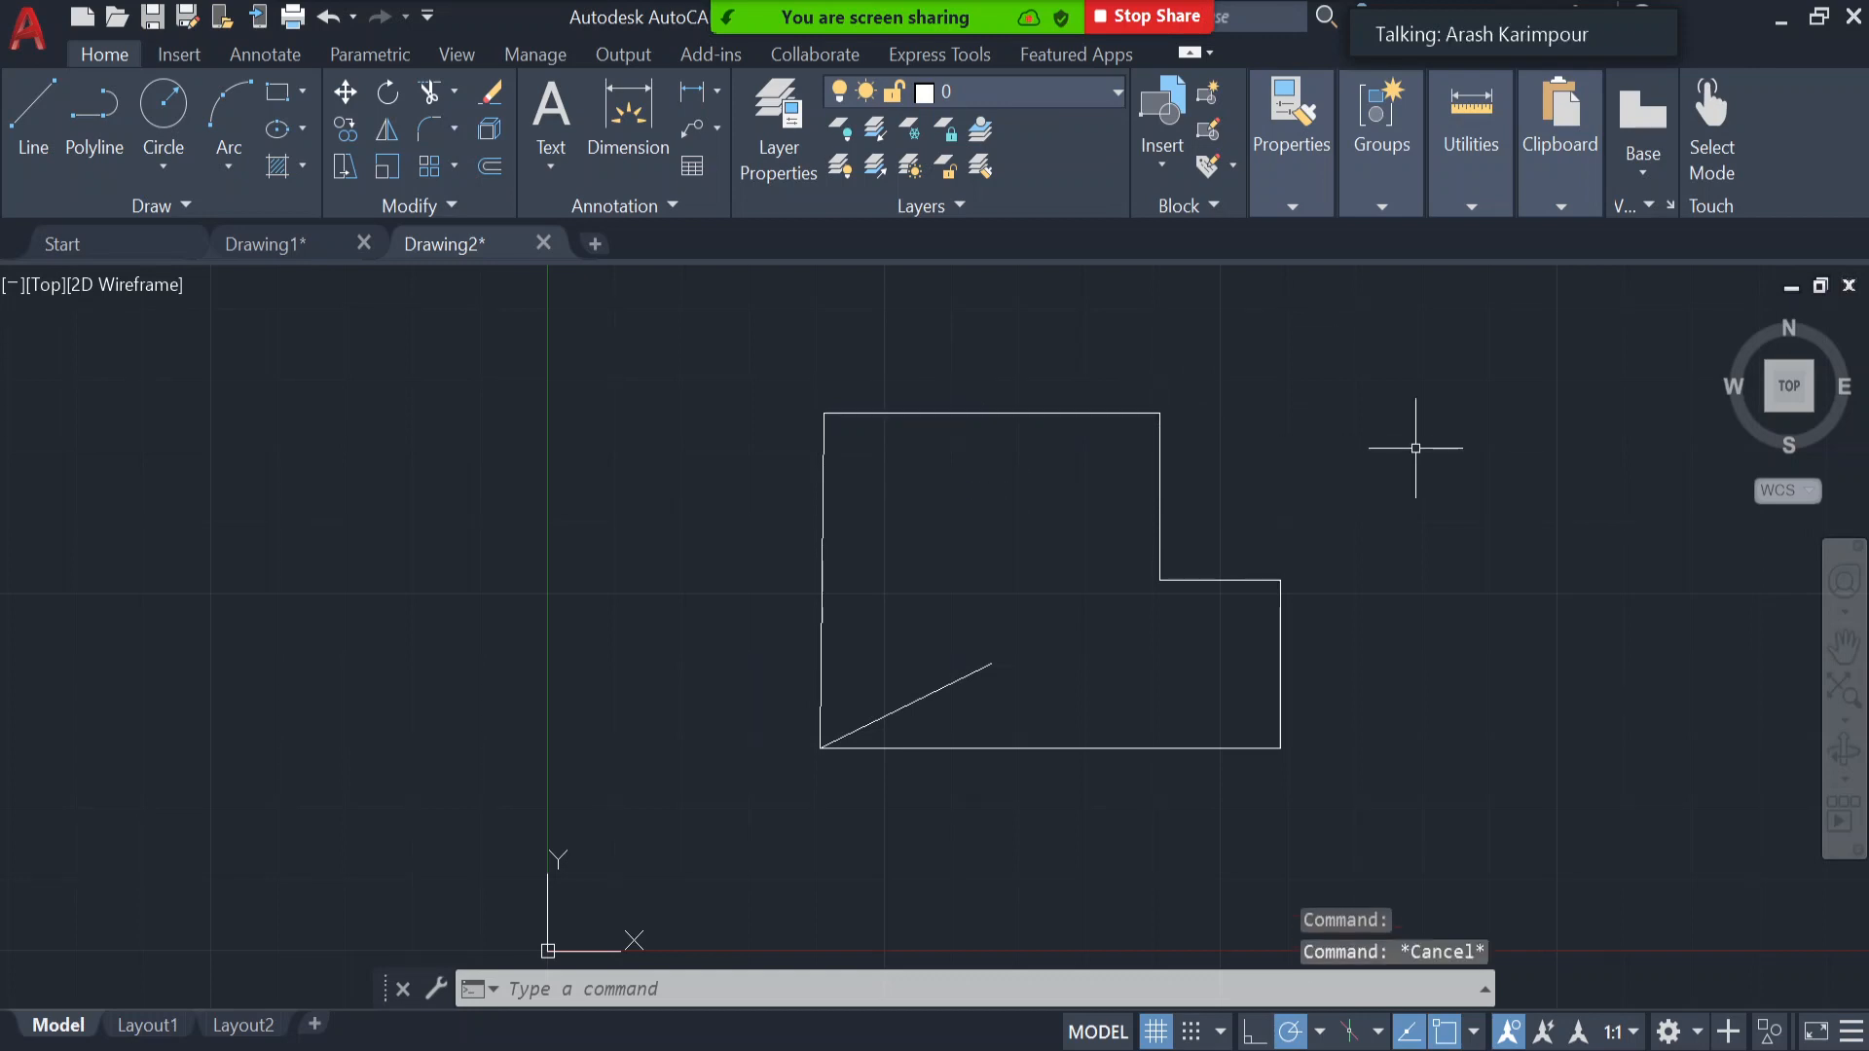
# Draw a horizontal line along the top edge's extension, starting 10 units to the right of that edge's right endpoint.
pyautogui.click(32, 147)
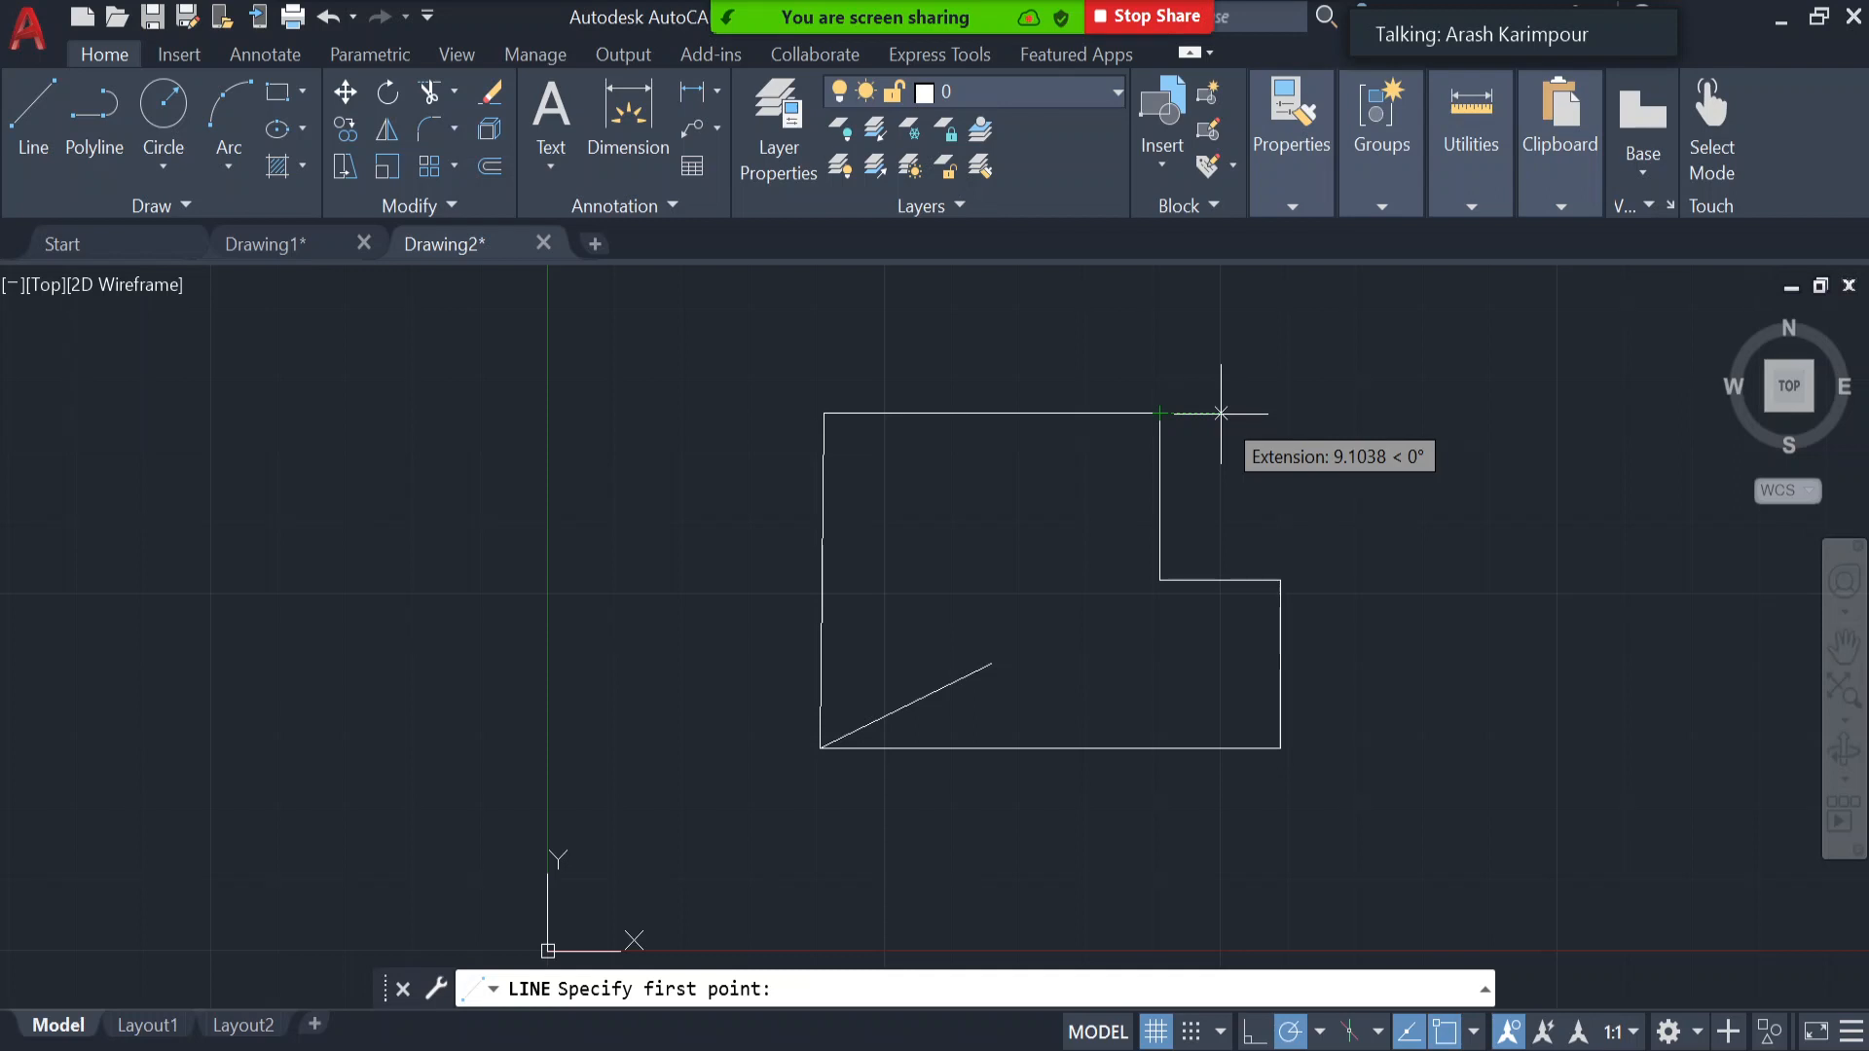
pyautogui.write('10')
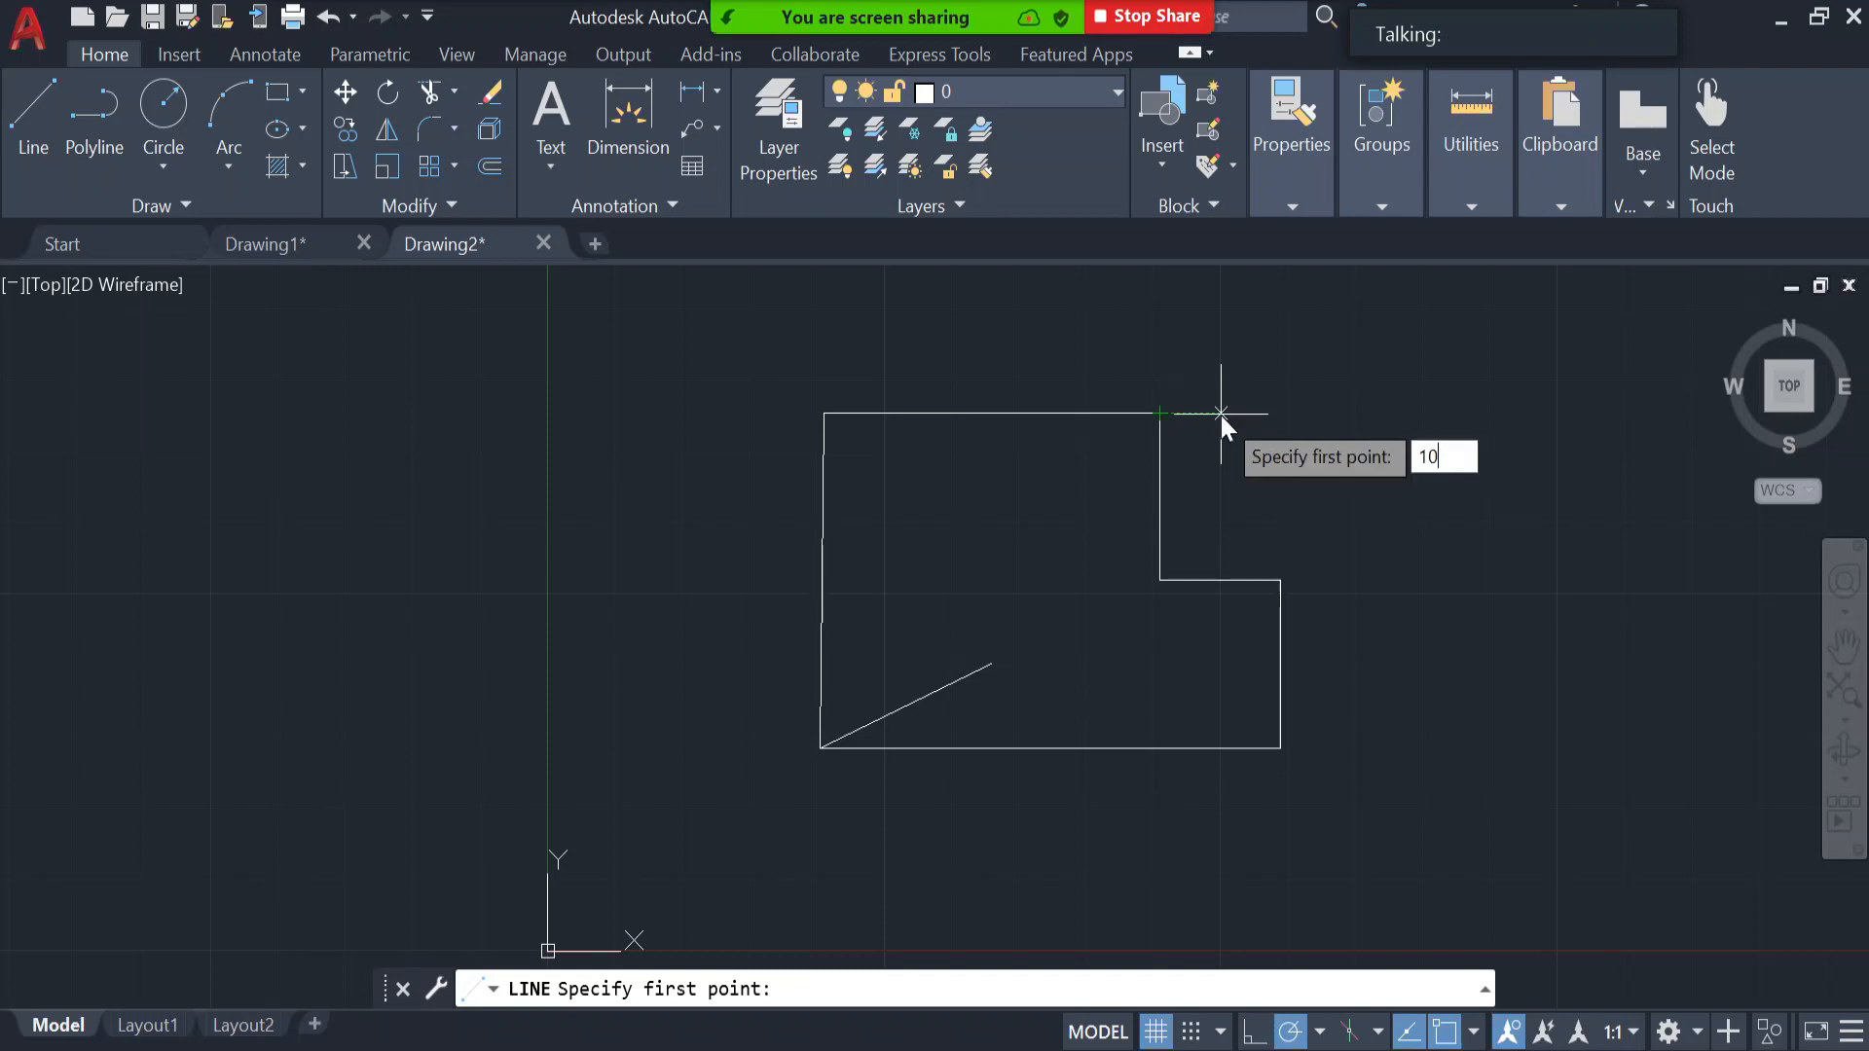
pyautogui.press('Return')
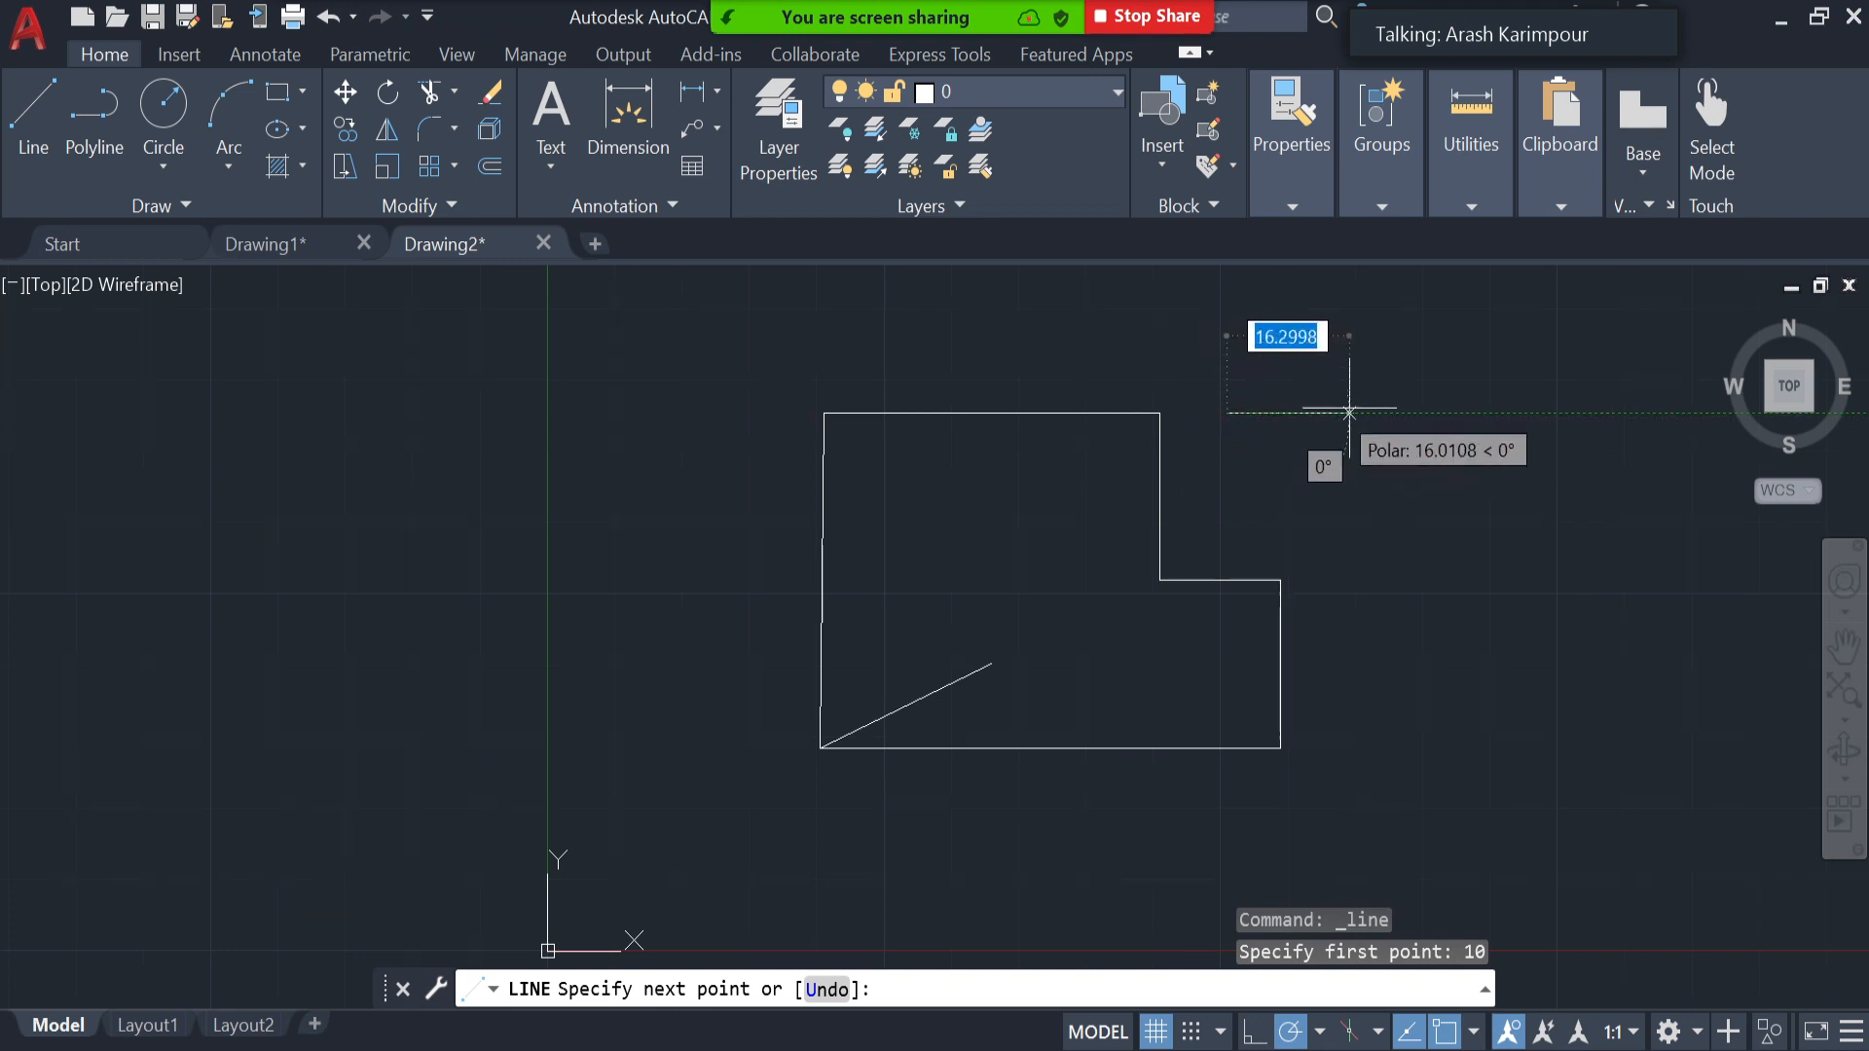
pyautogui.click(1428, 413)
pyautogui.press('Return')
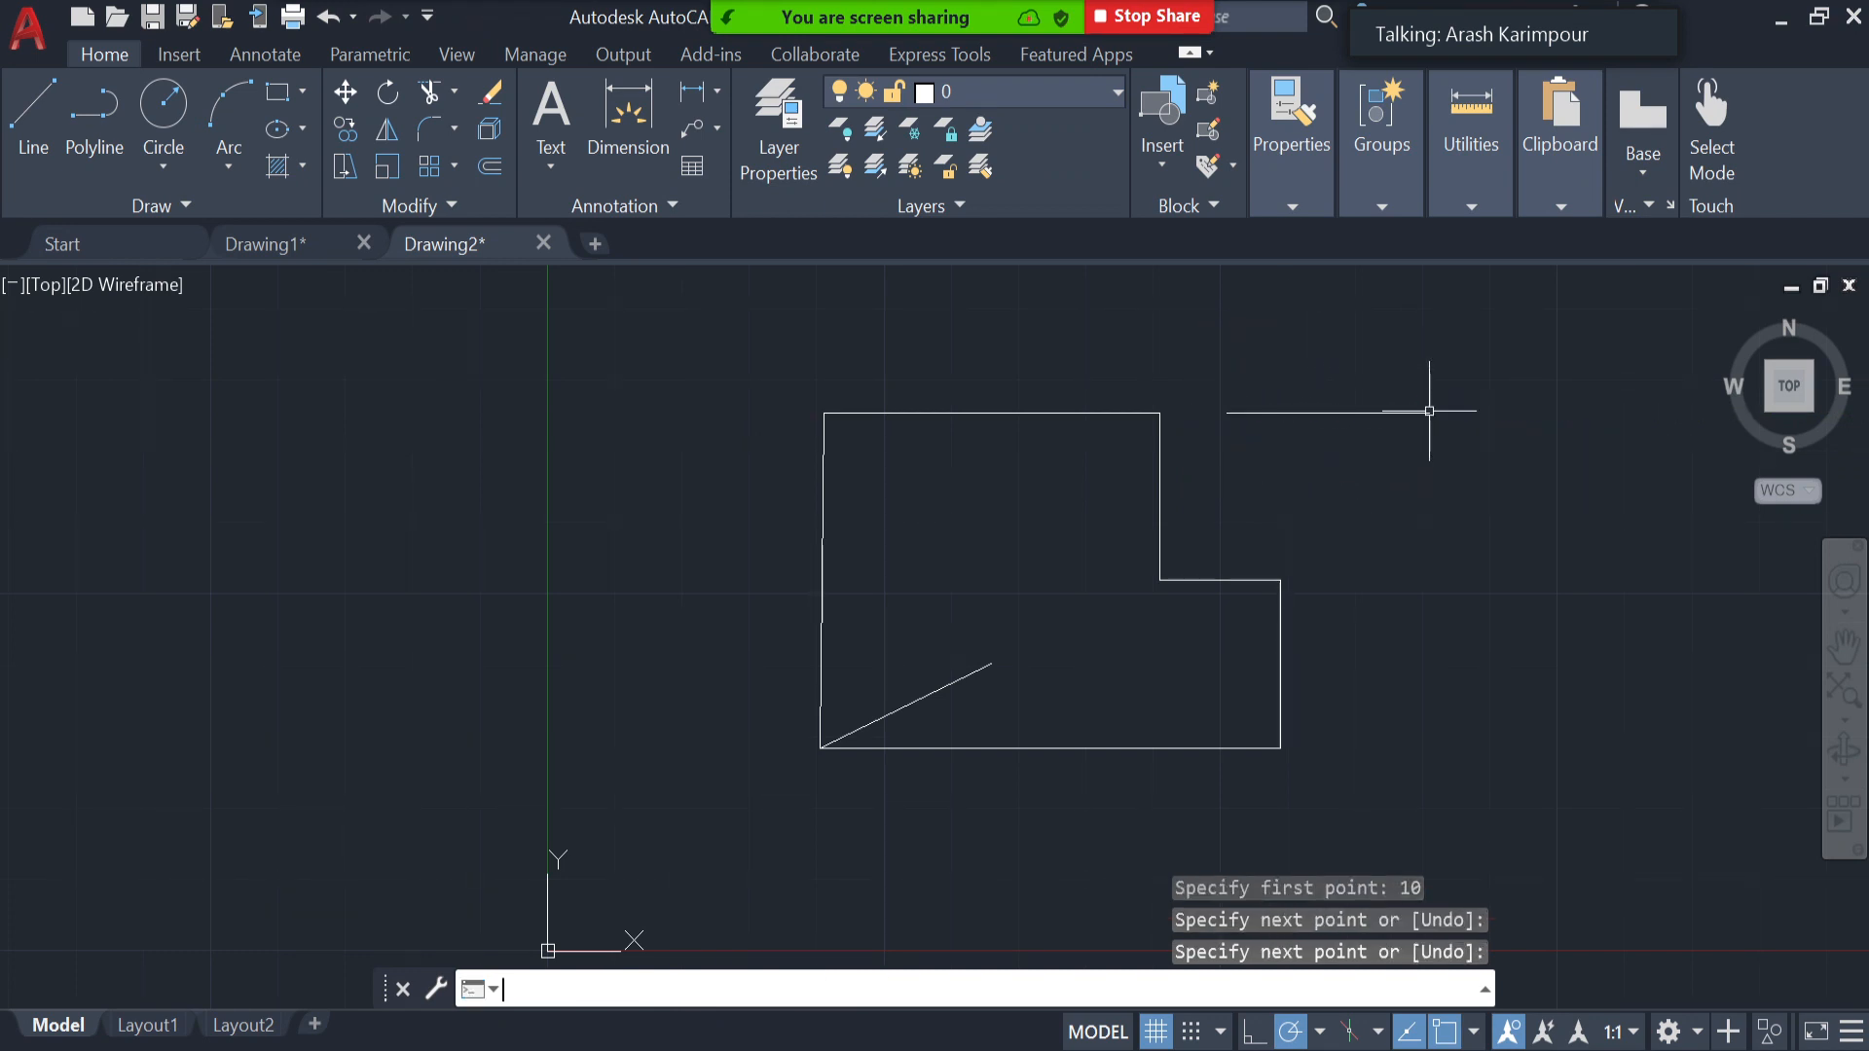
# Select the top edge and the new horizontal line together to check their alignment, and clear the selection.
pyautogui.click(1061, 410)
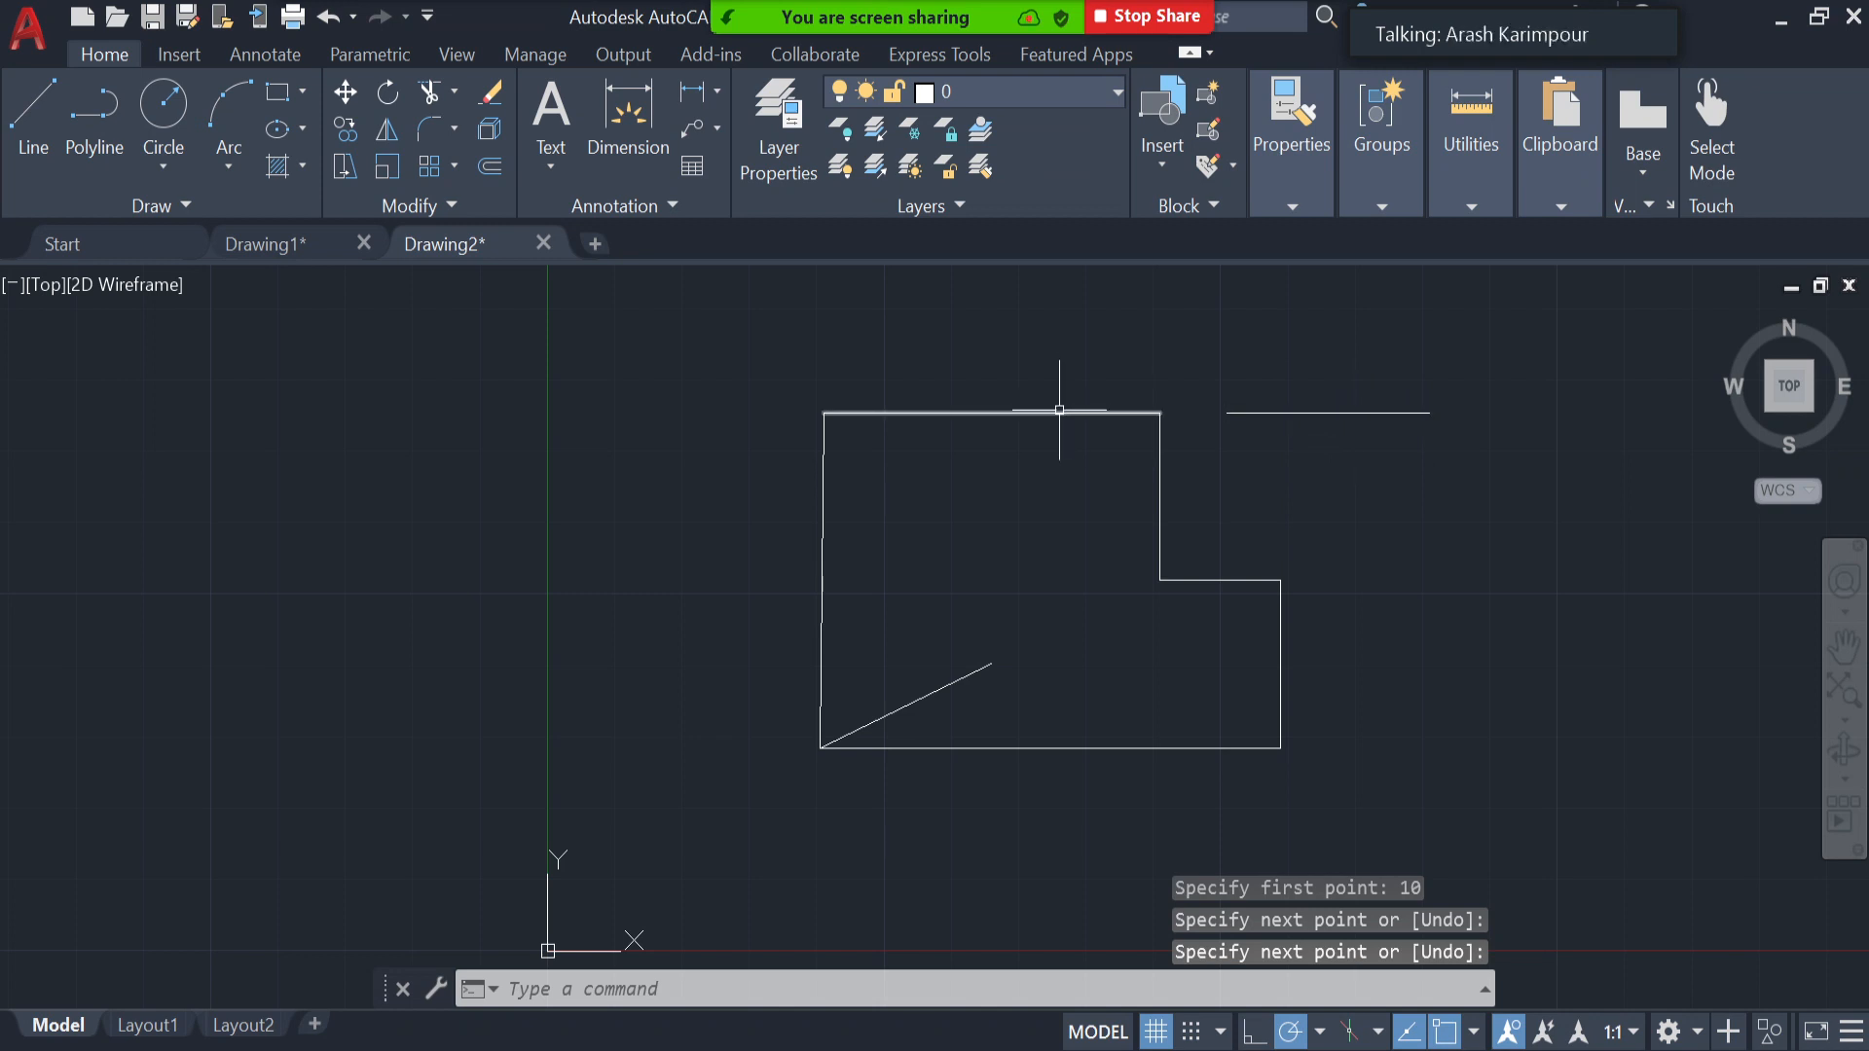
pyautogui.click(1303, 412)
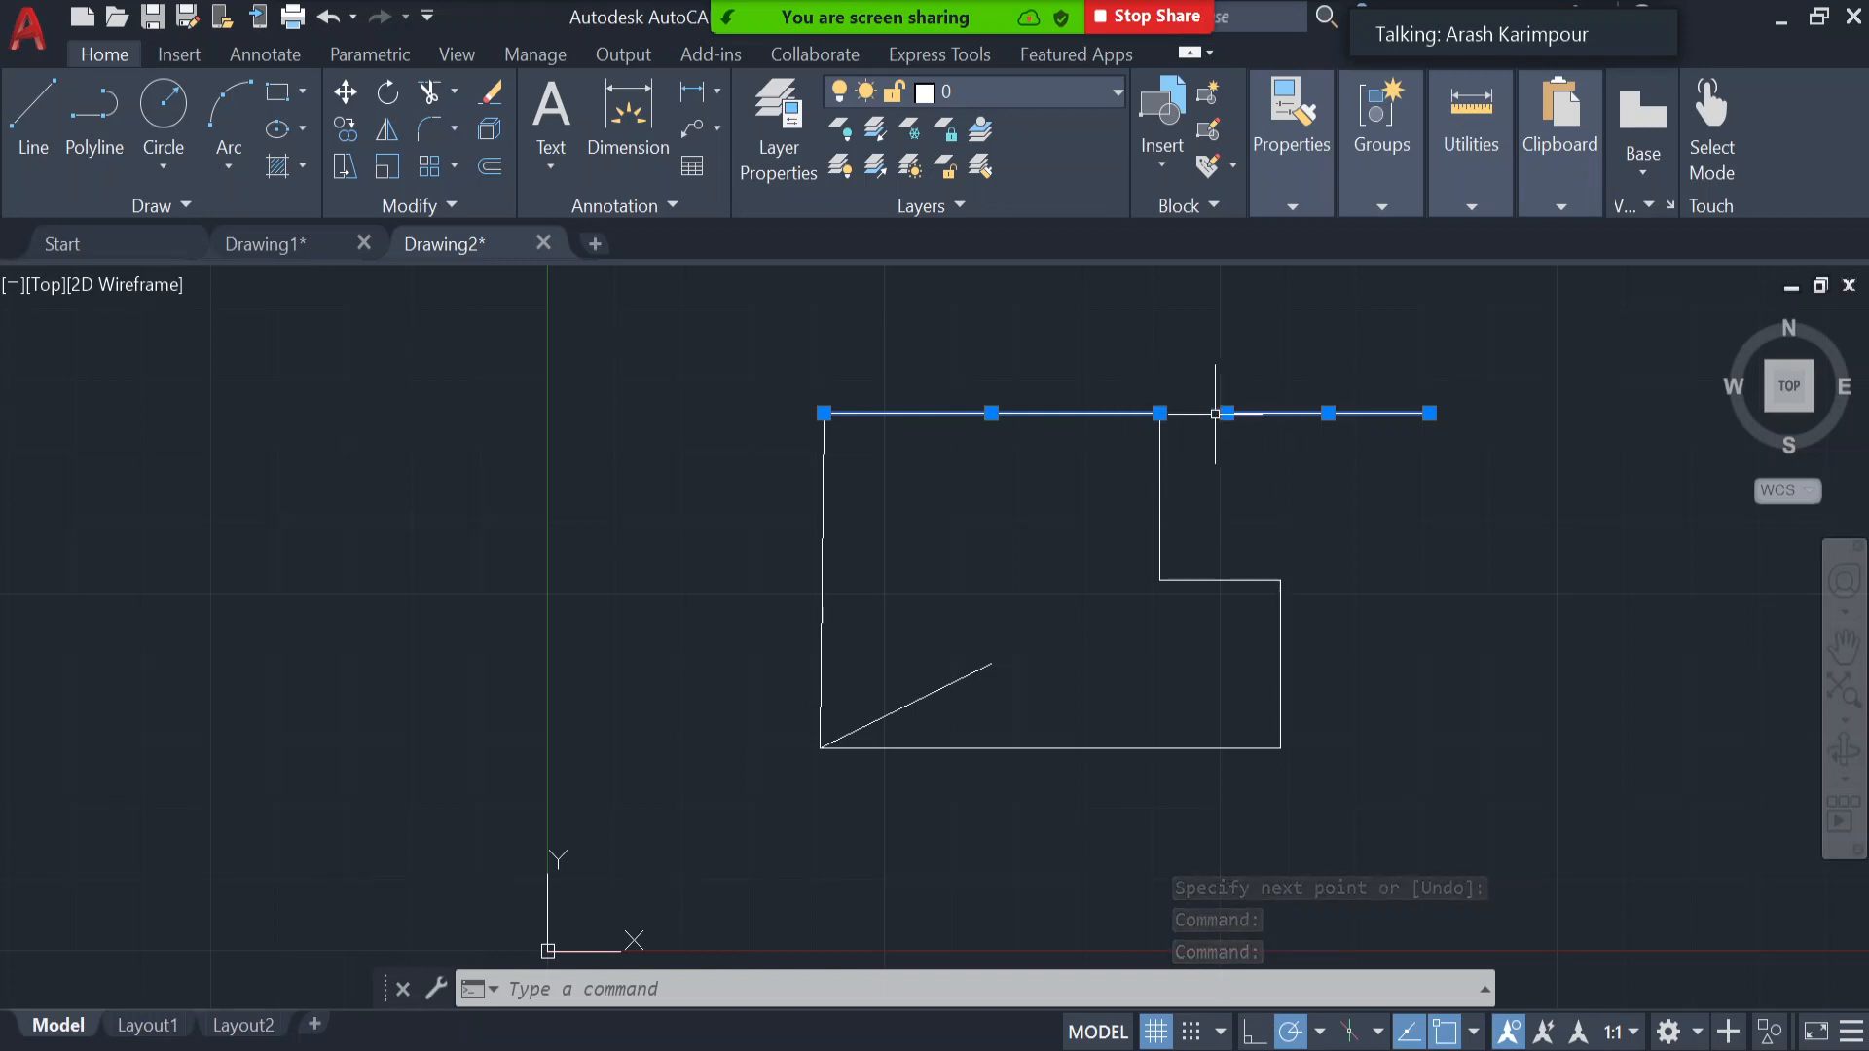
pyautogui.moveTo(1226, 413)
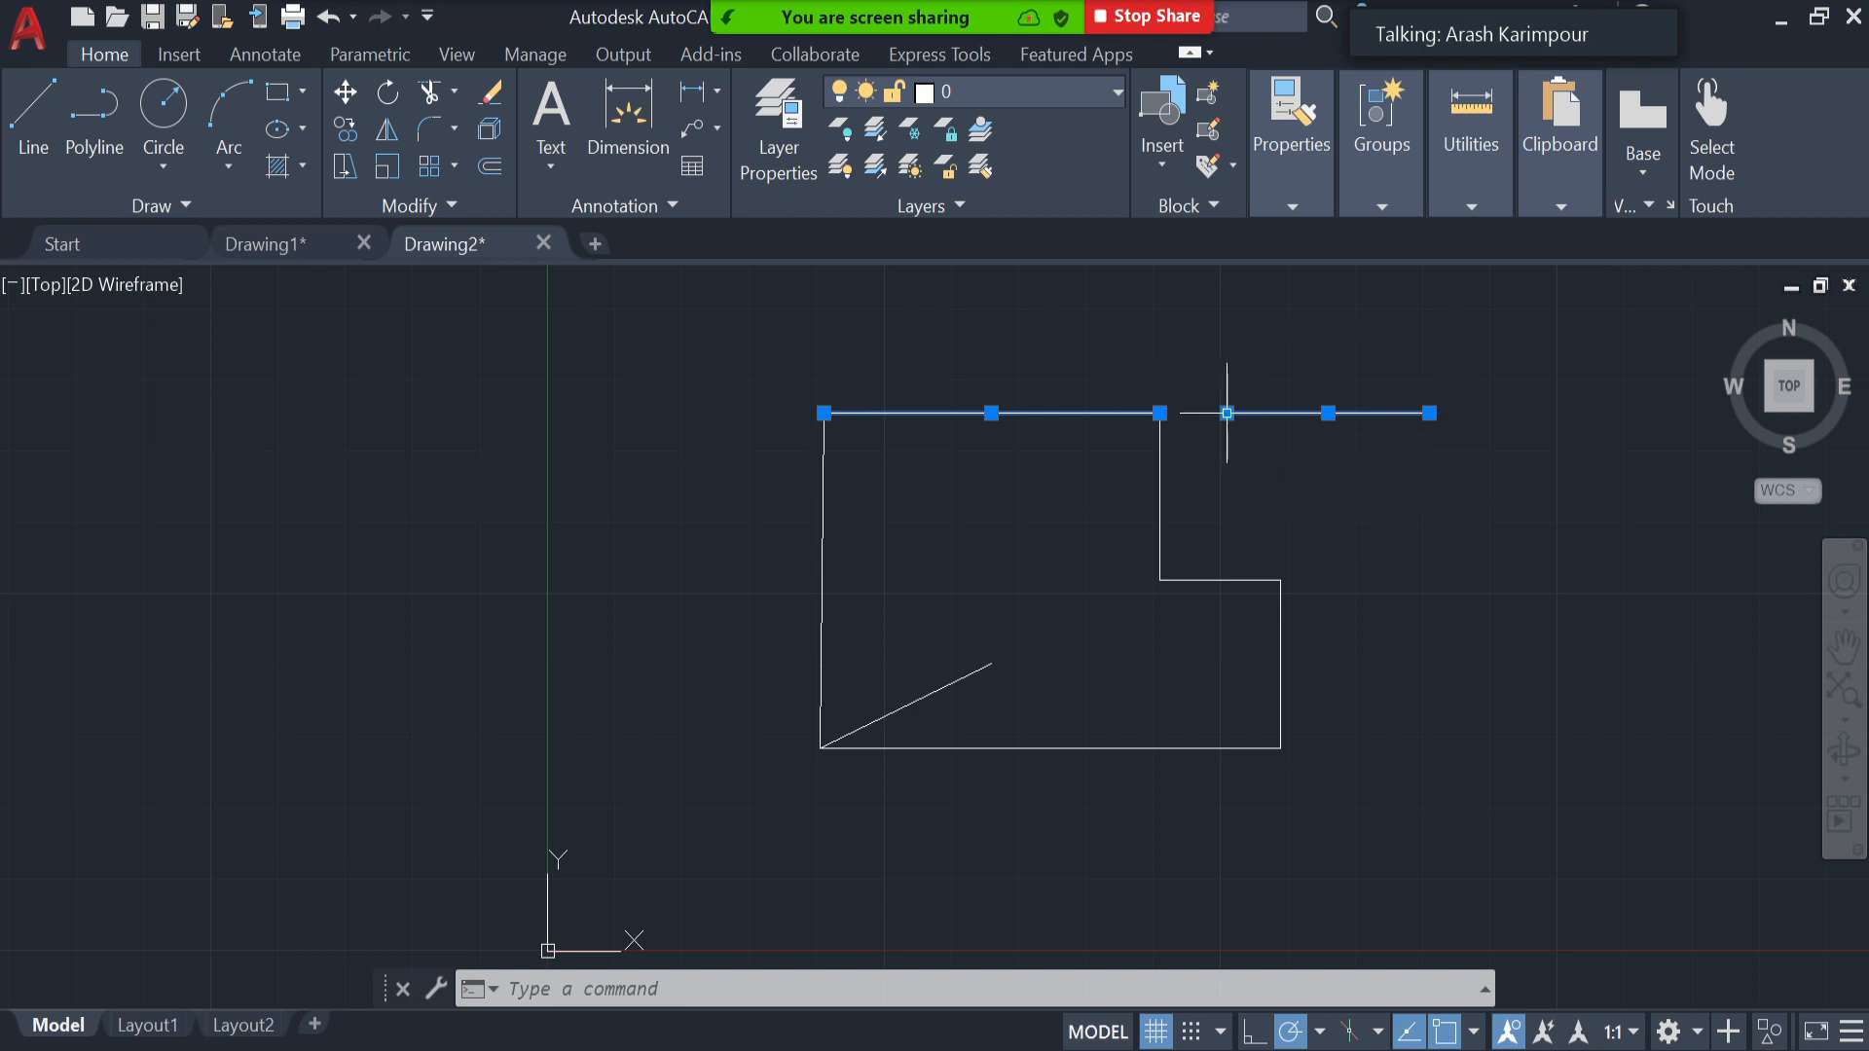
pyautogui.press('Escape')
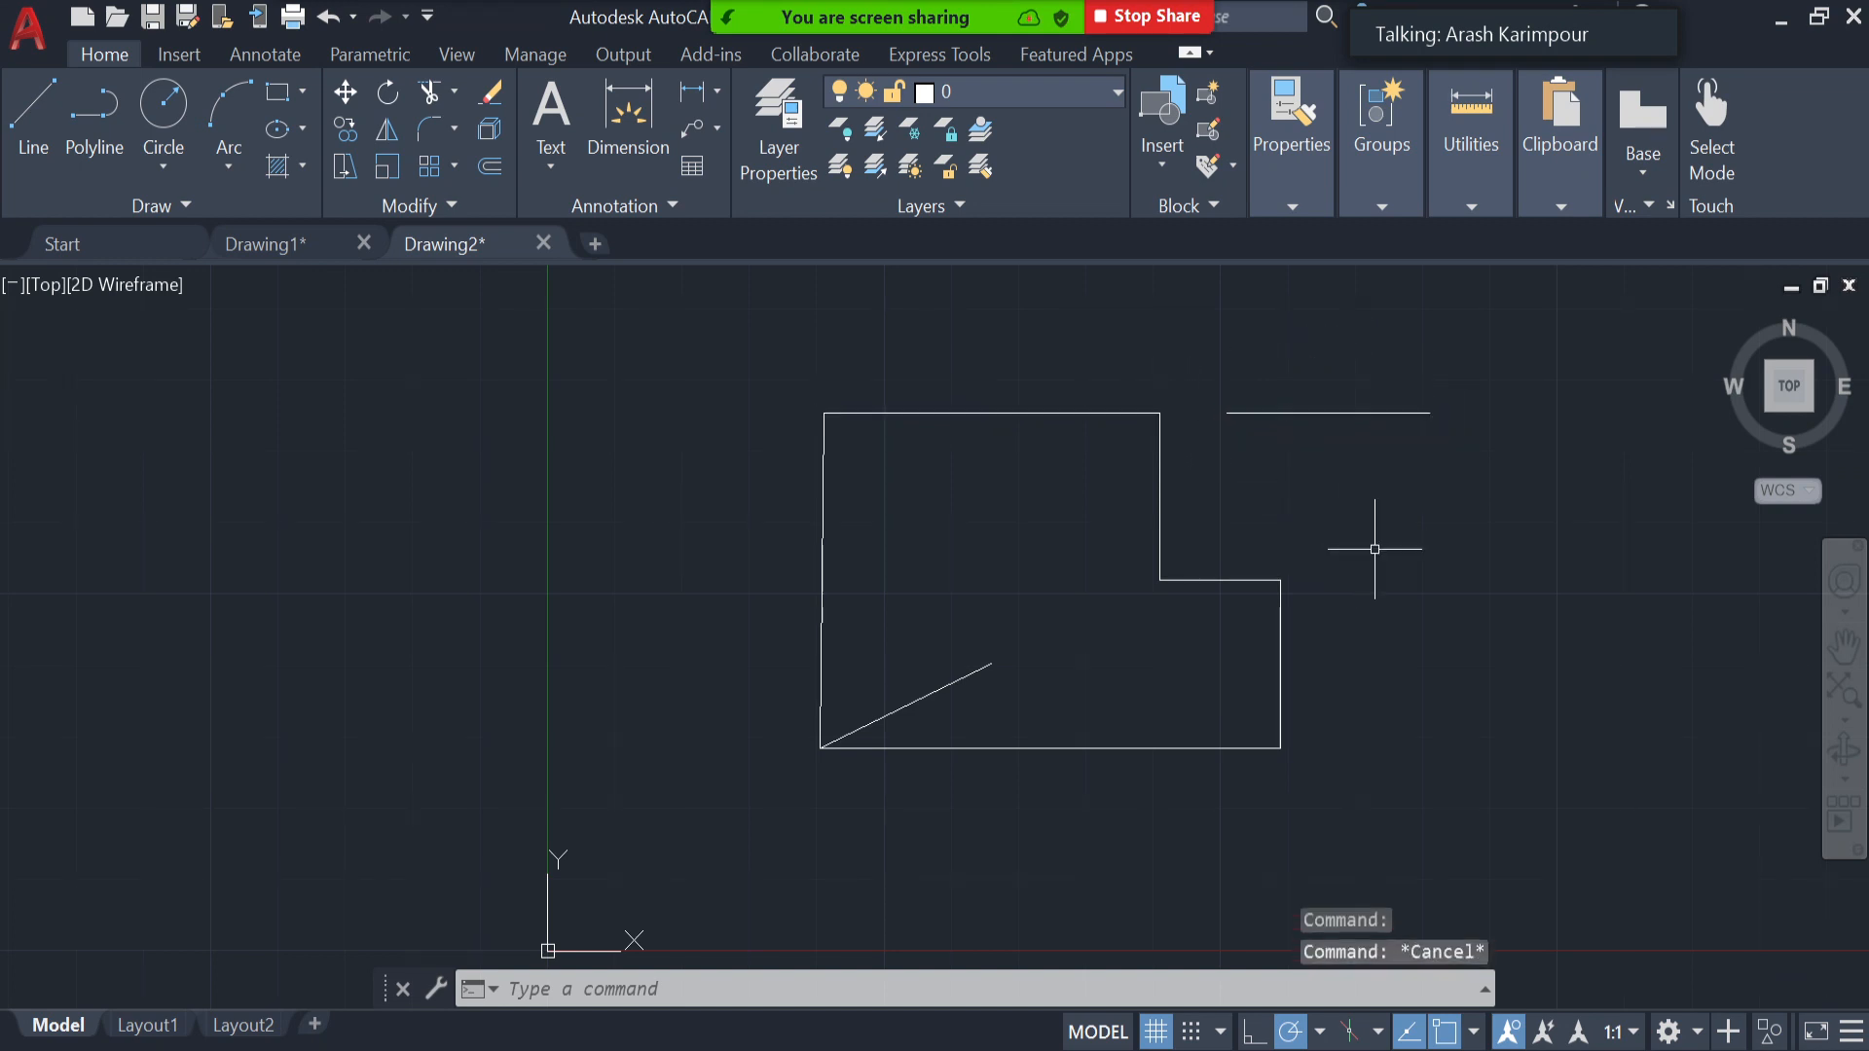
# Measure the gap between the top edge's right endpoint and the start of the separate horizontal line.
pyautogui.click(1475, 187)
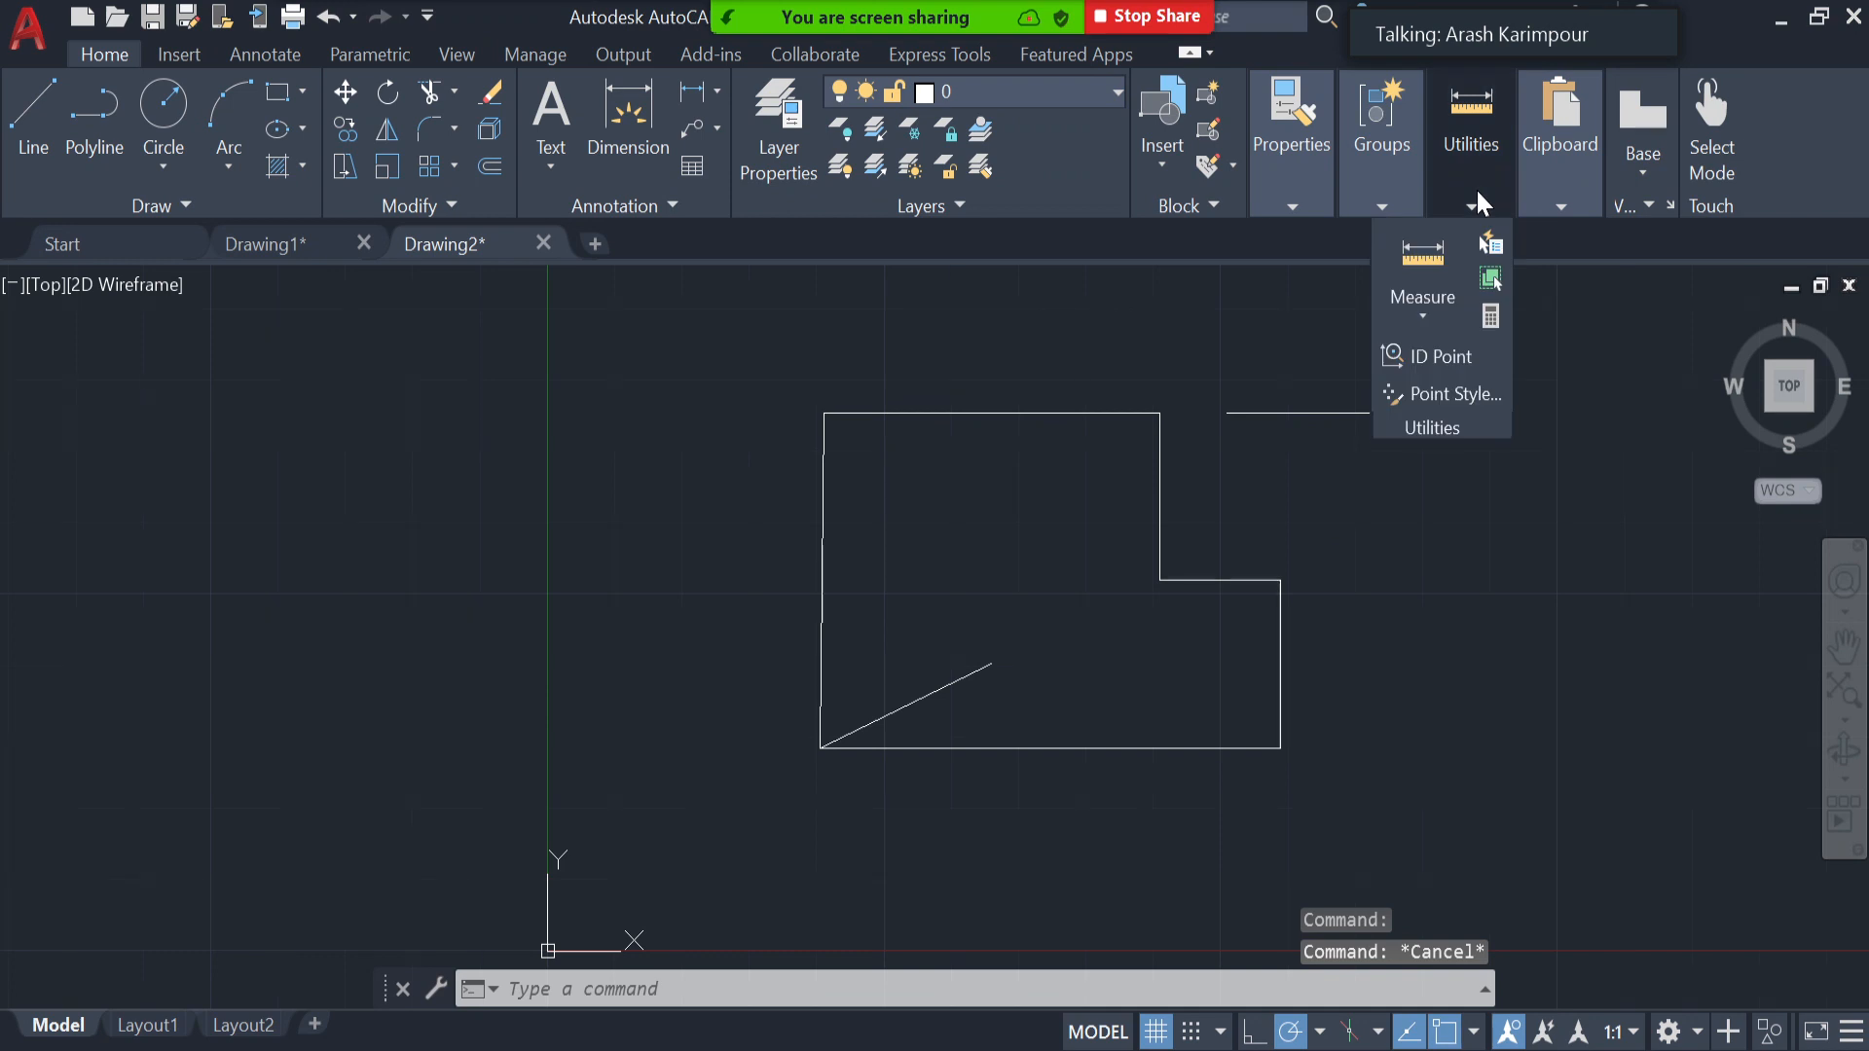
pyautogui.click(1417, 303)
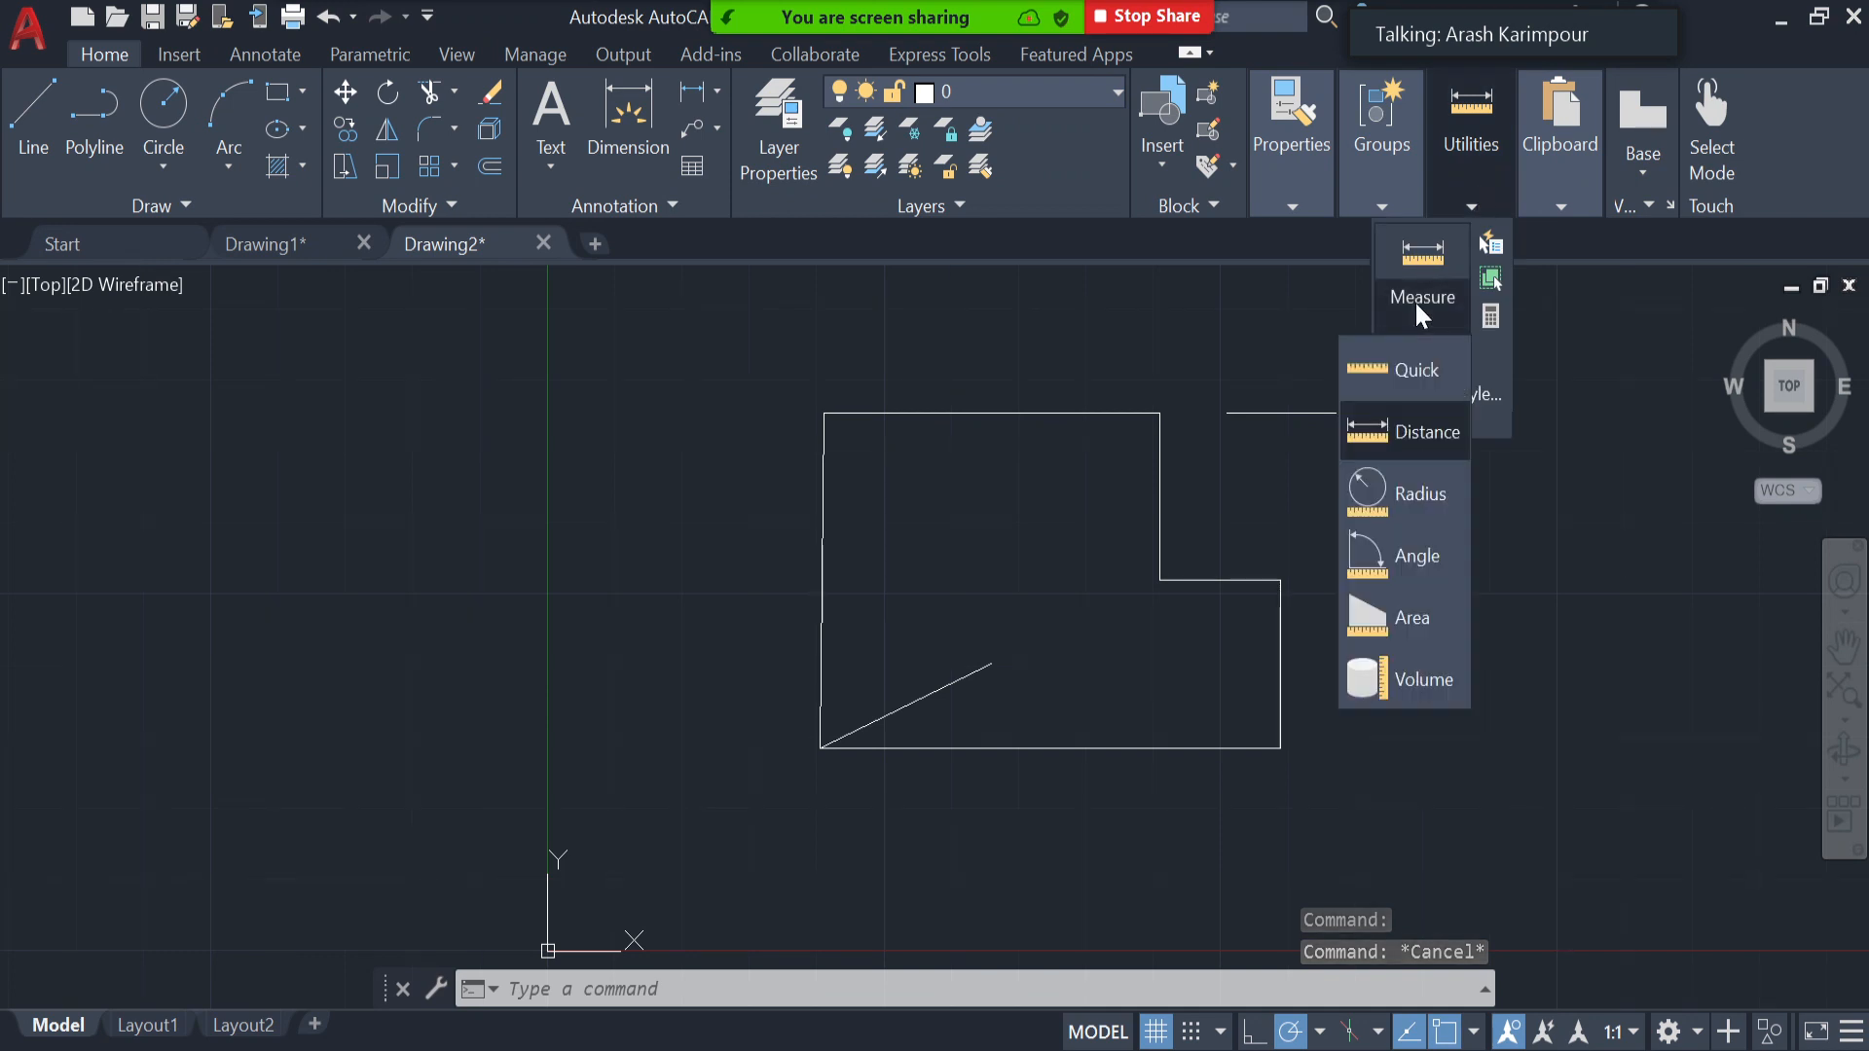
pyautogui.click(1402, 430)
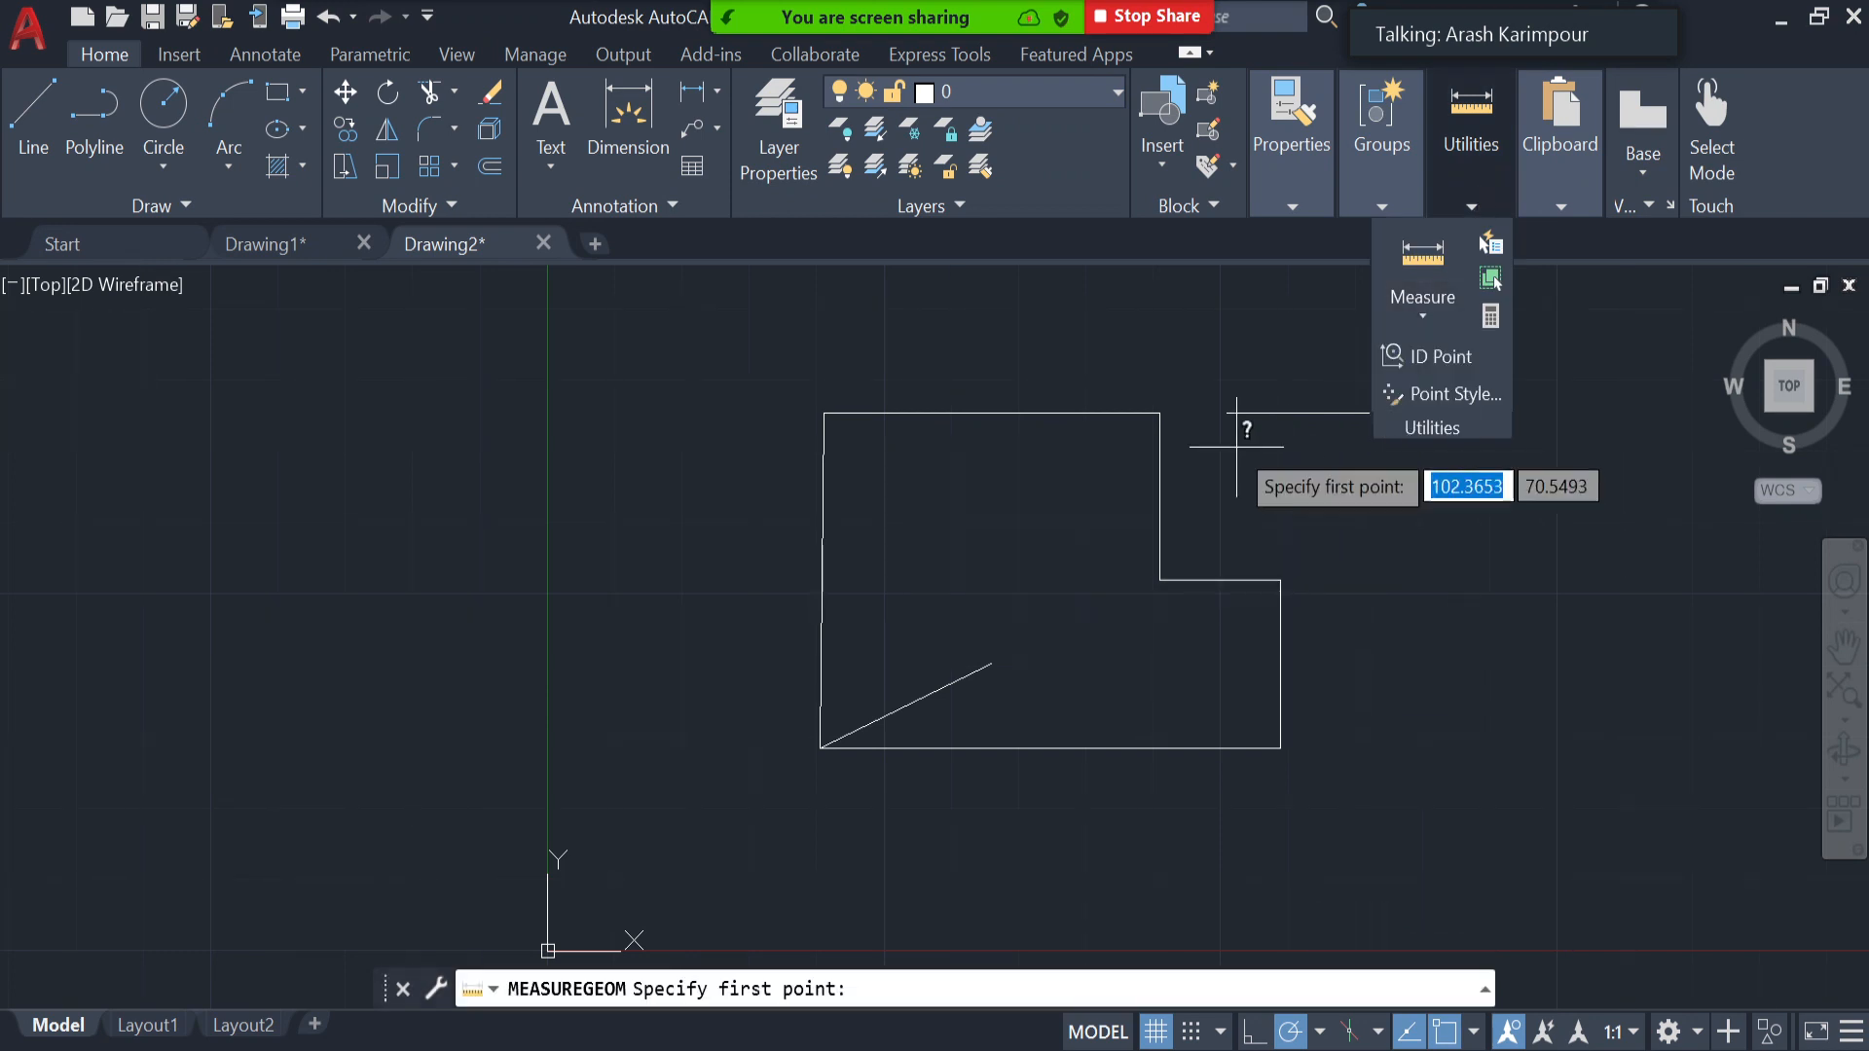
pyautogui.click(1159, 413)
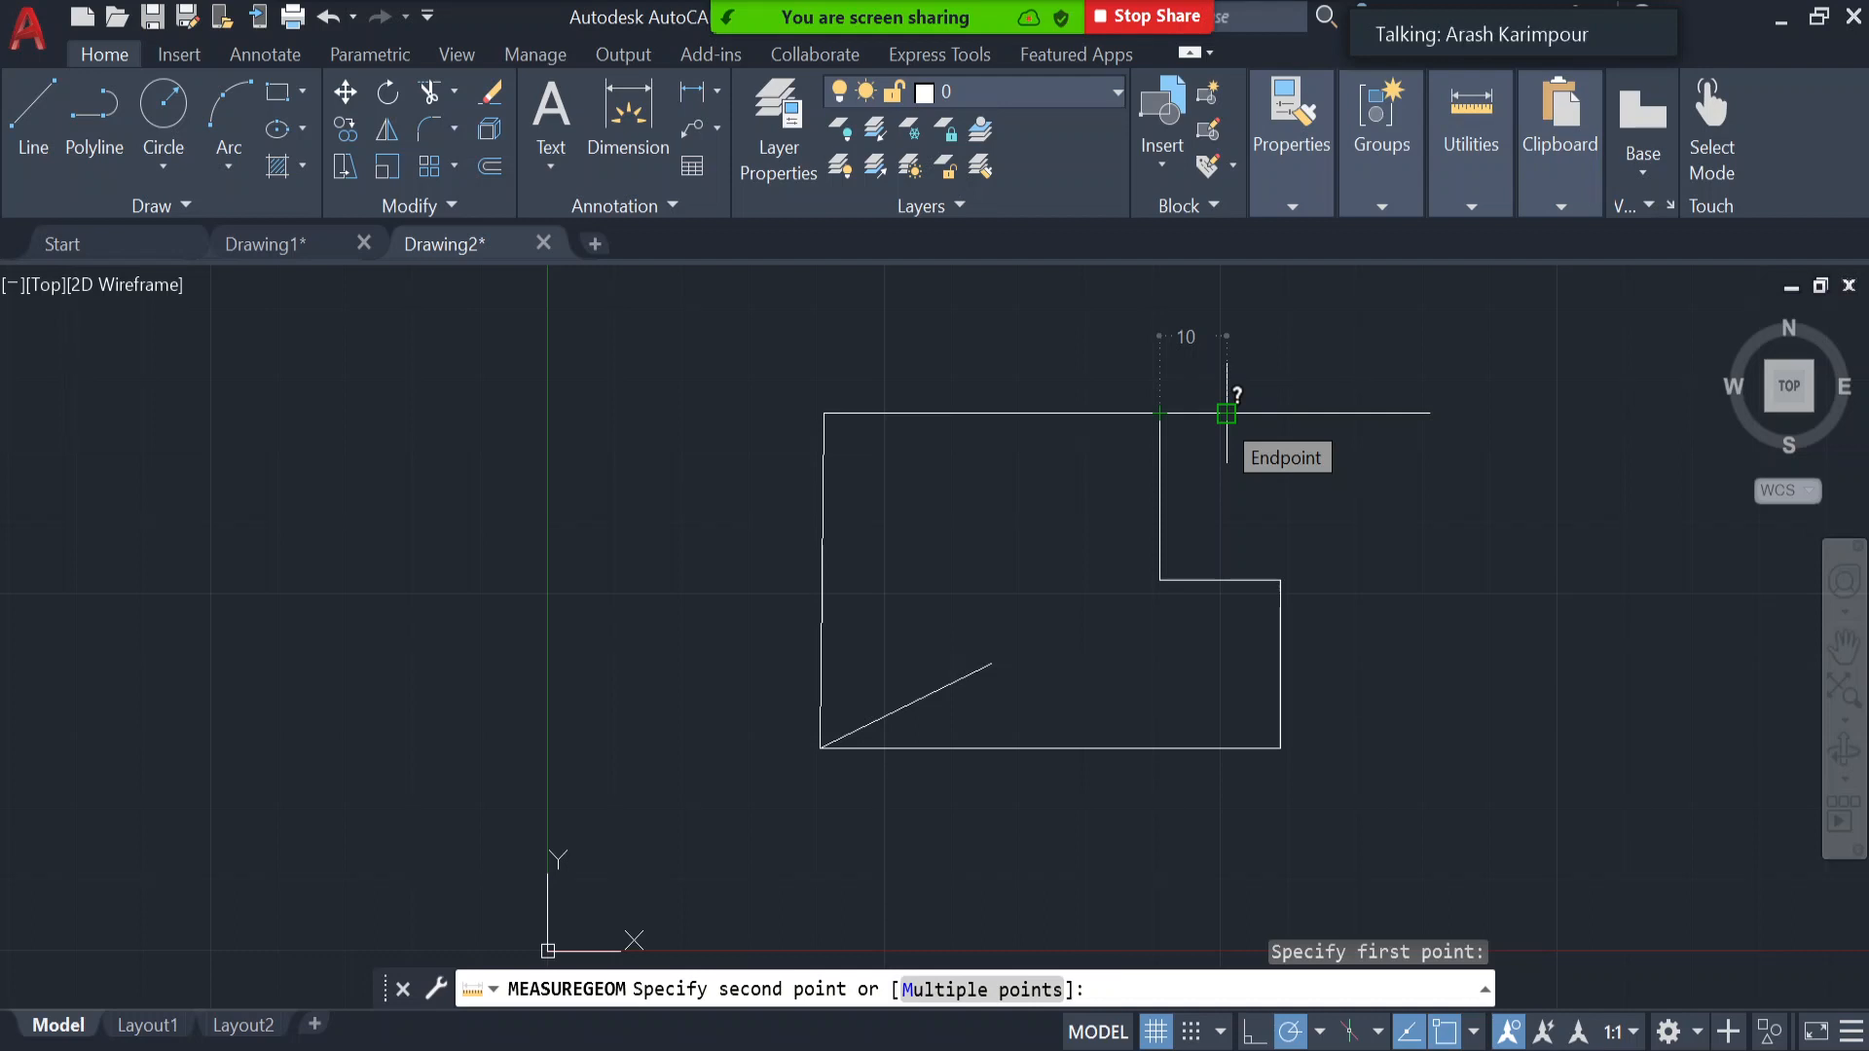
pyautogui.press('Escape')
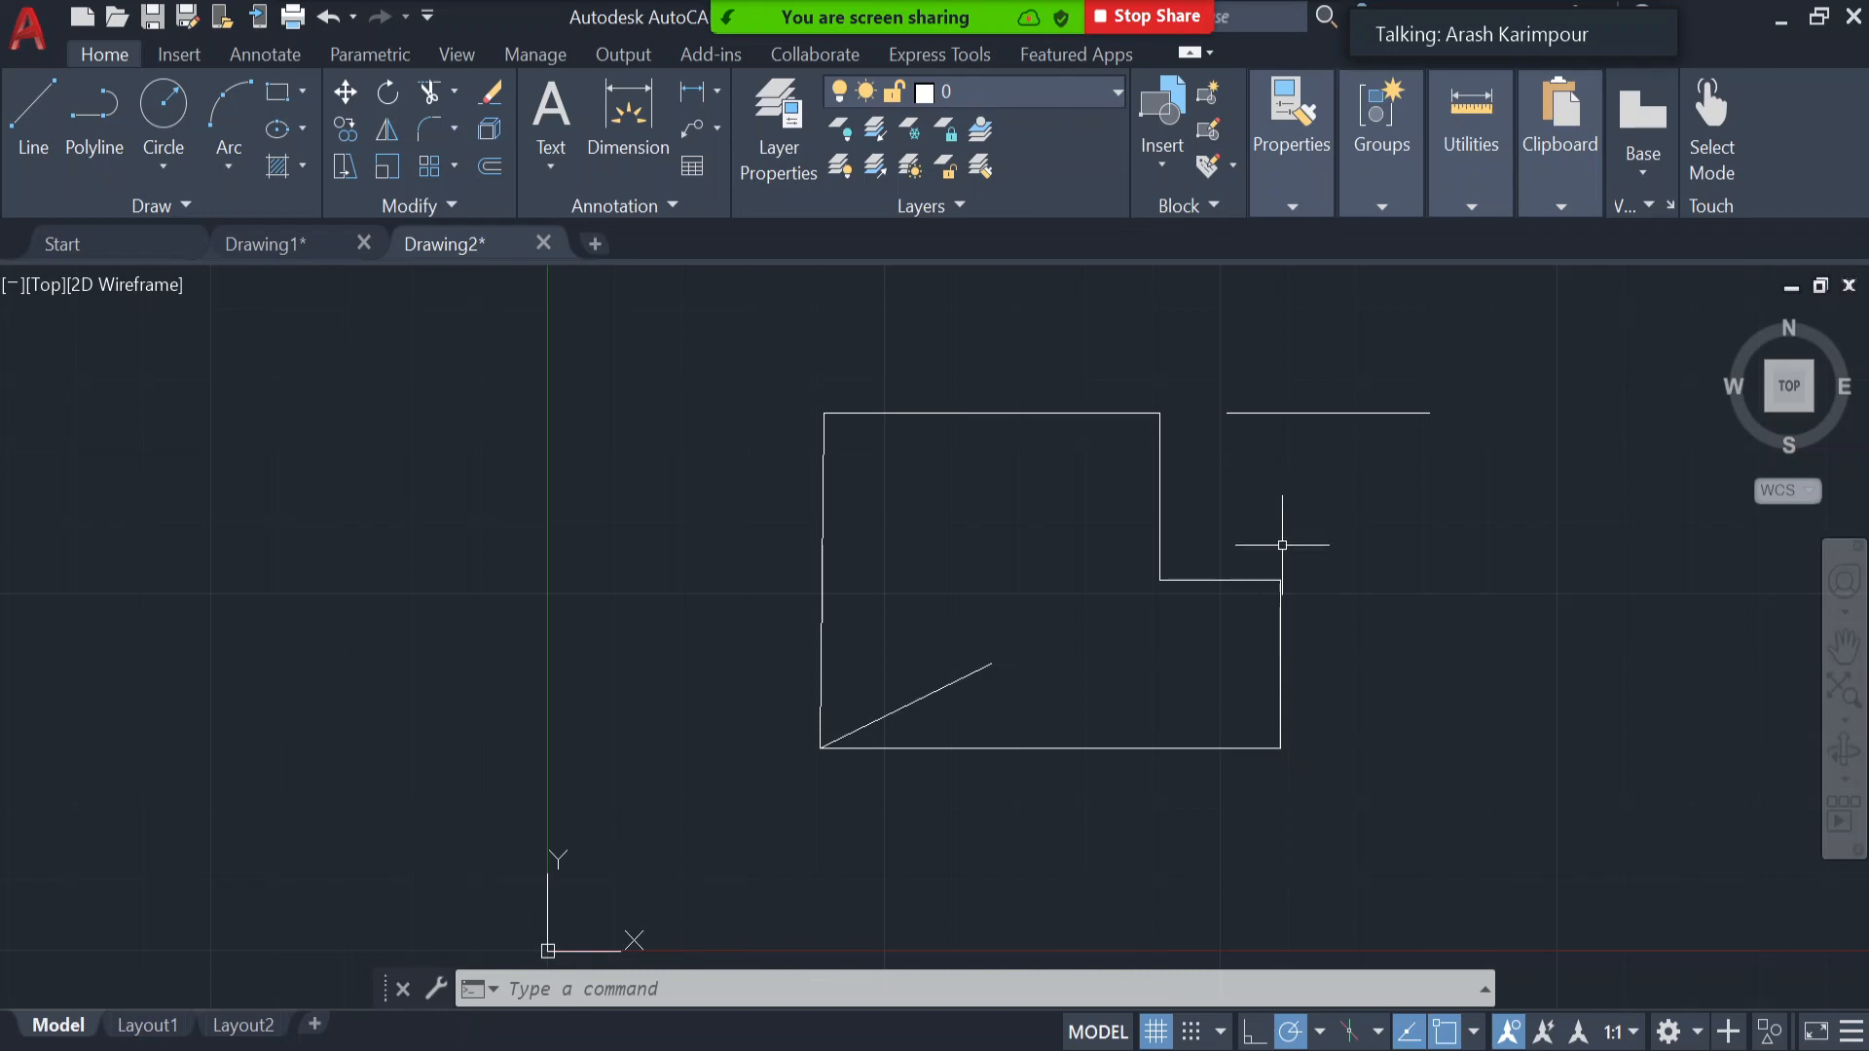
# Draw a vertical line upward along the outer right edge's extension, starting 5 units above that edge's upper endpoint.
pyautogui.click(42, 111)
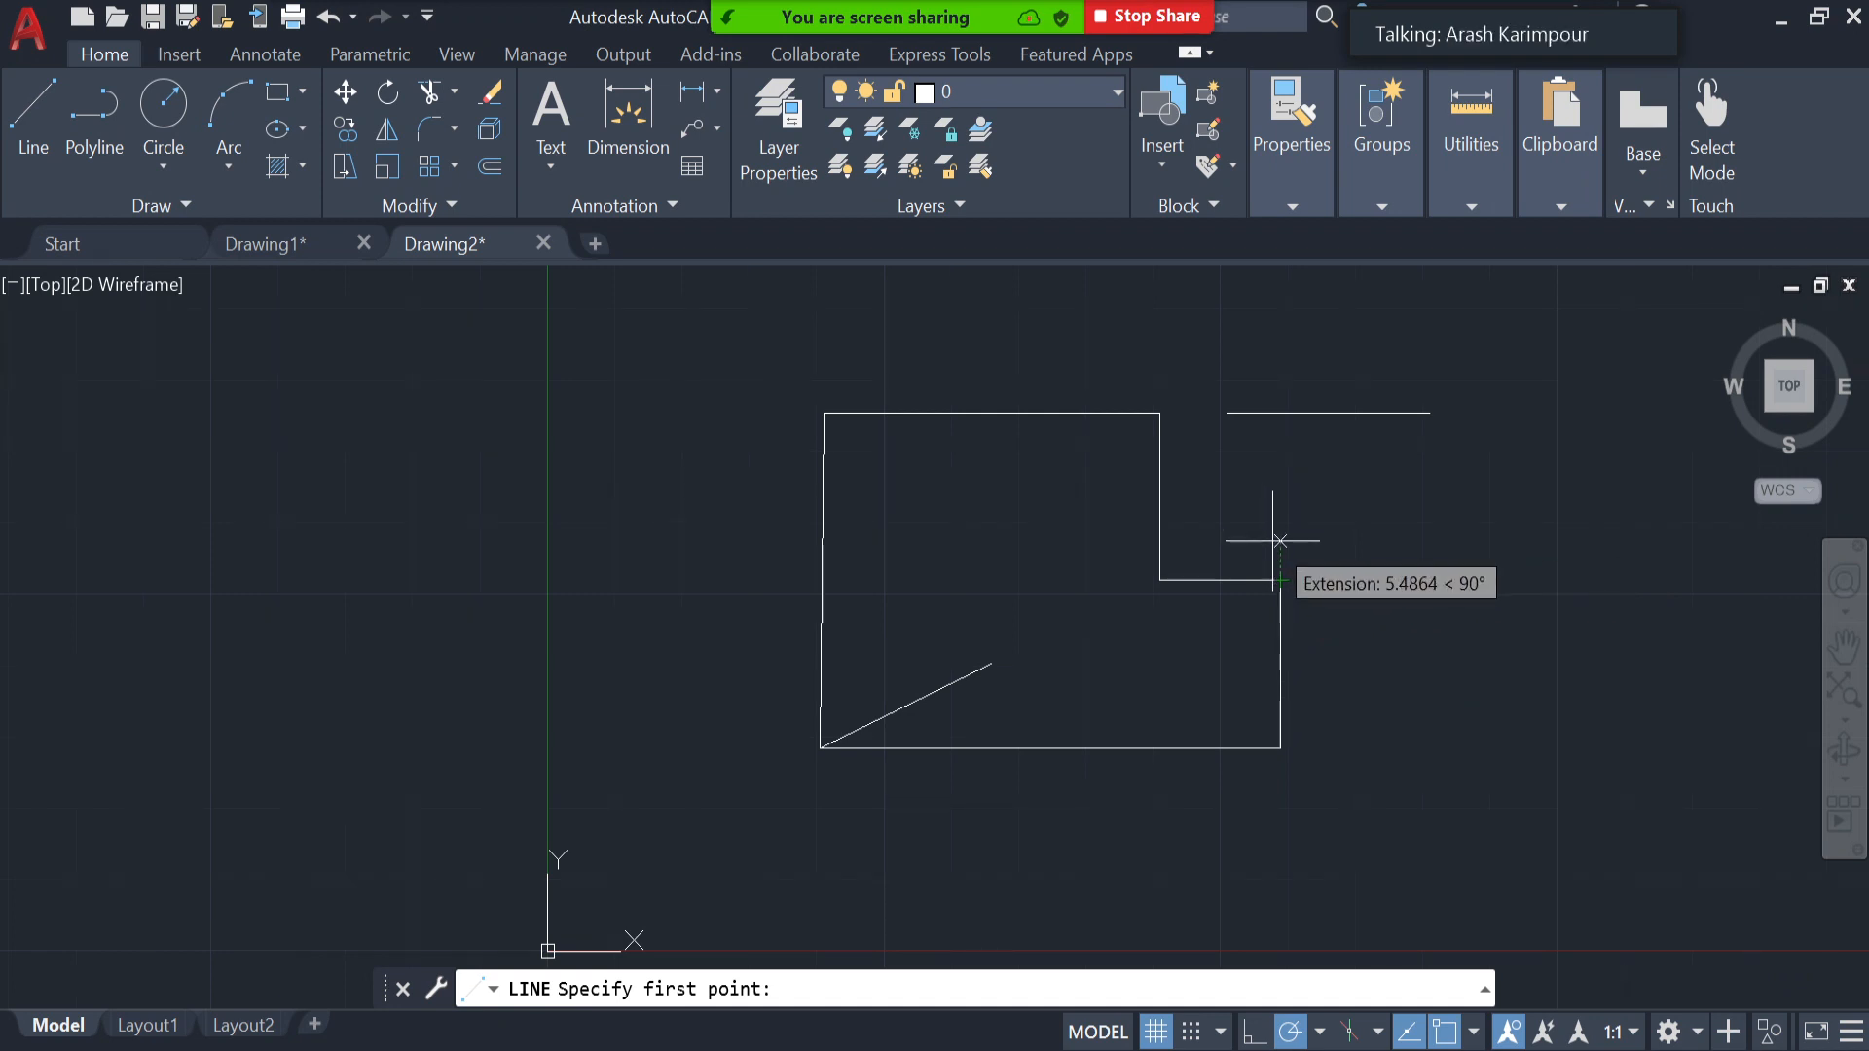
pyautogui.write('5')
pyautogui.press('Return')
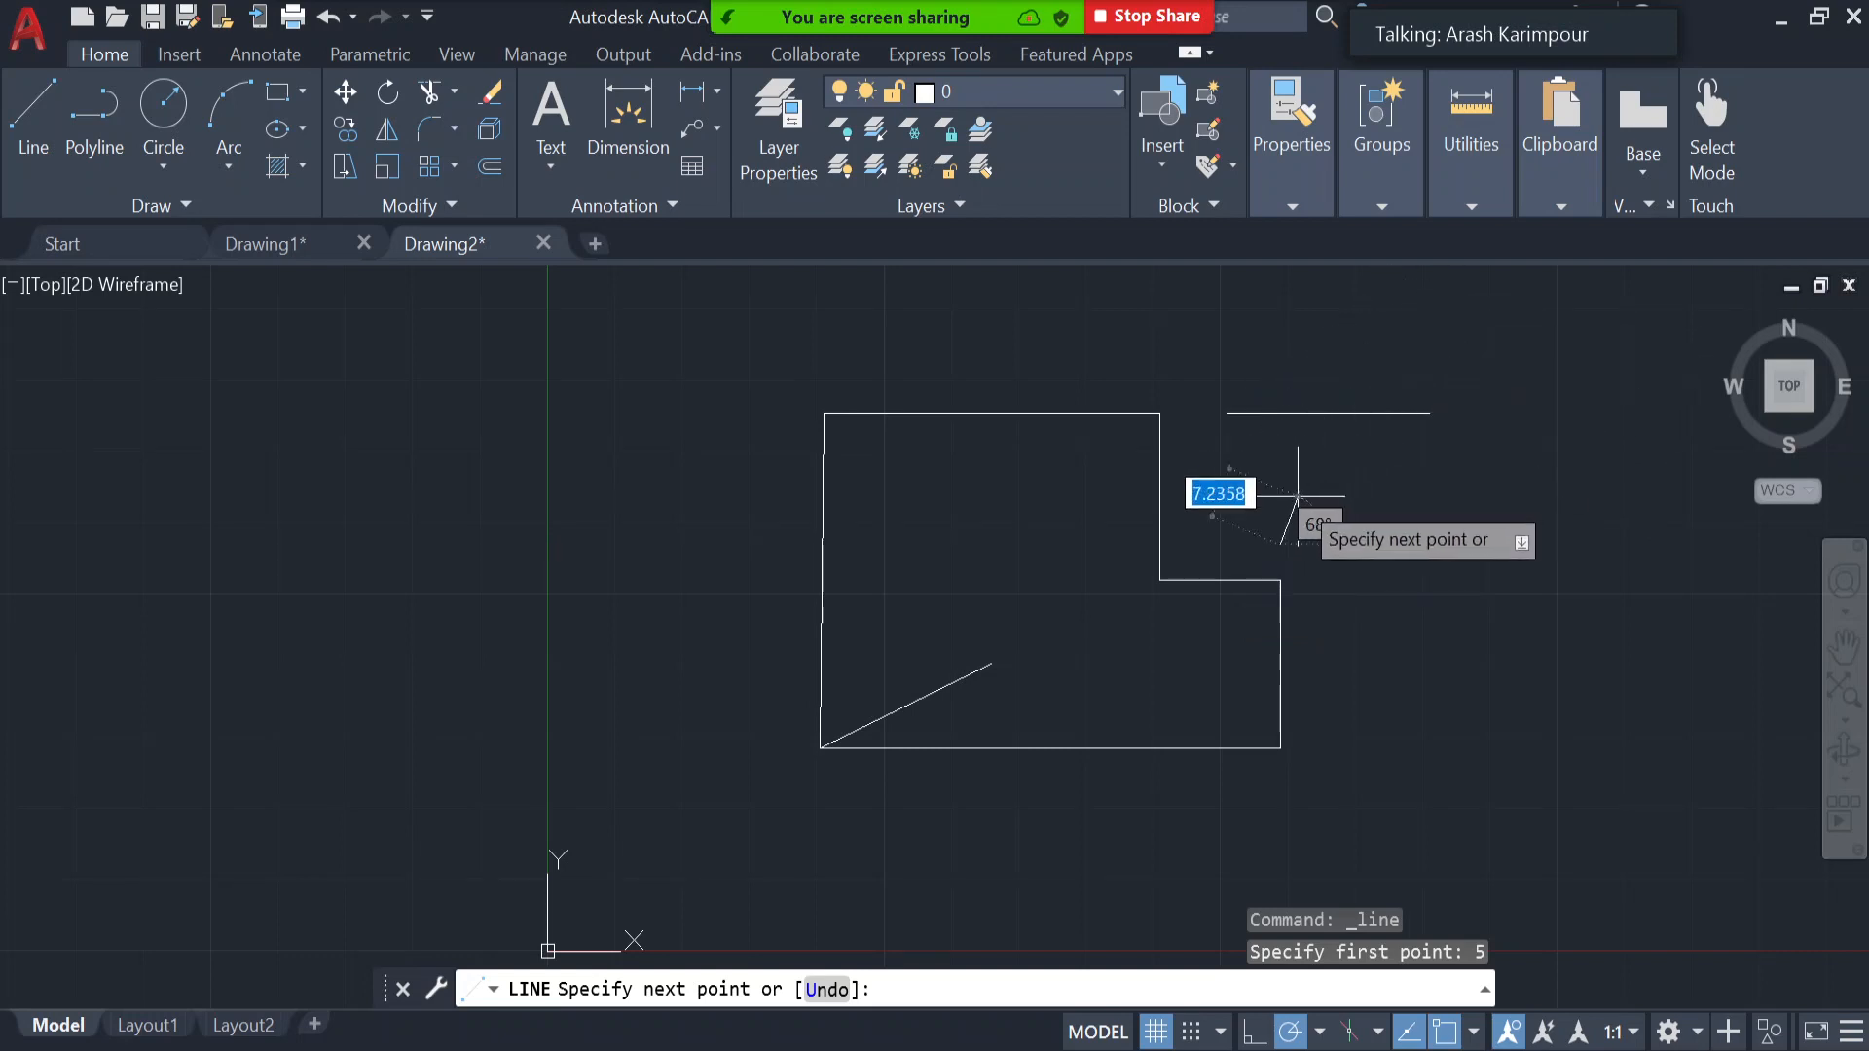
pyautogui.click(1279, 326)
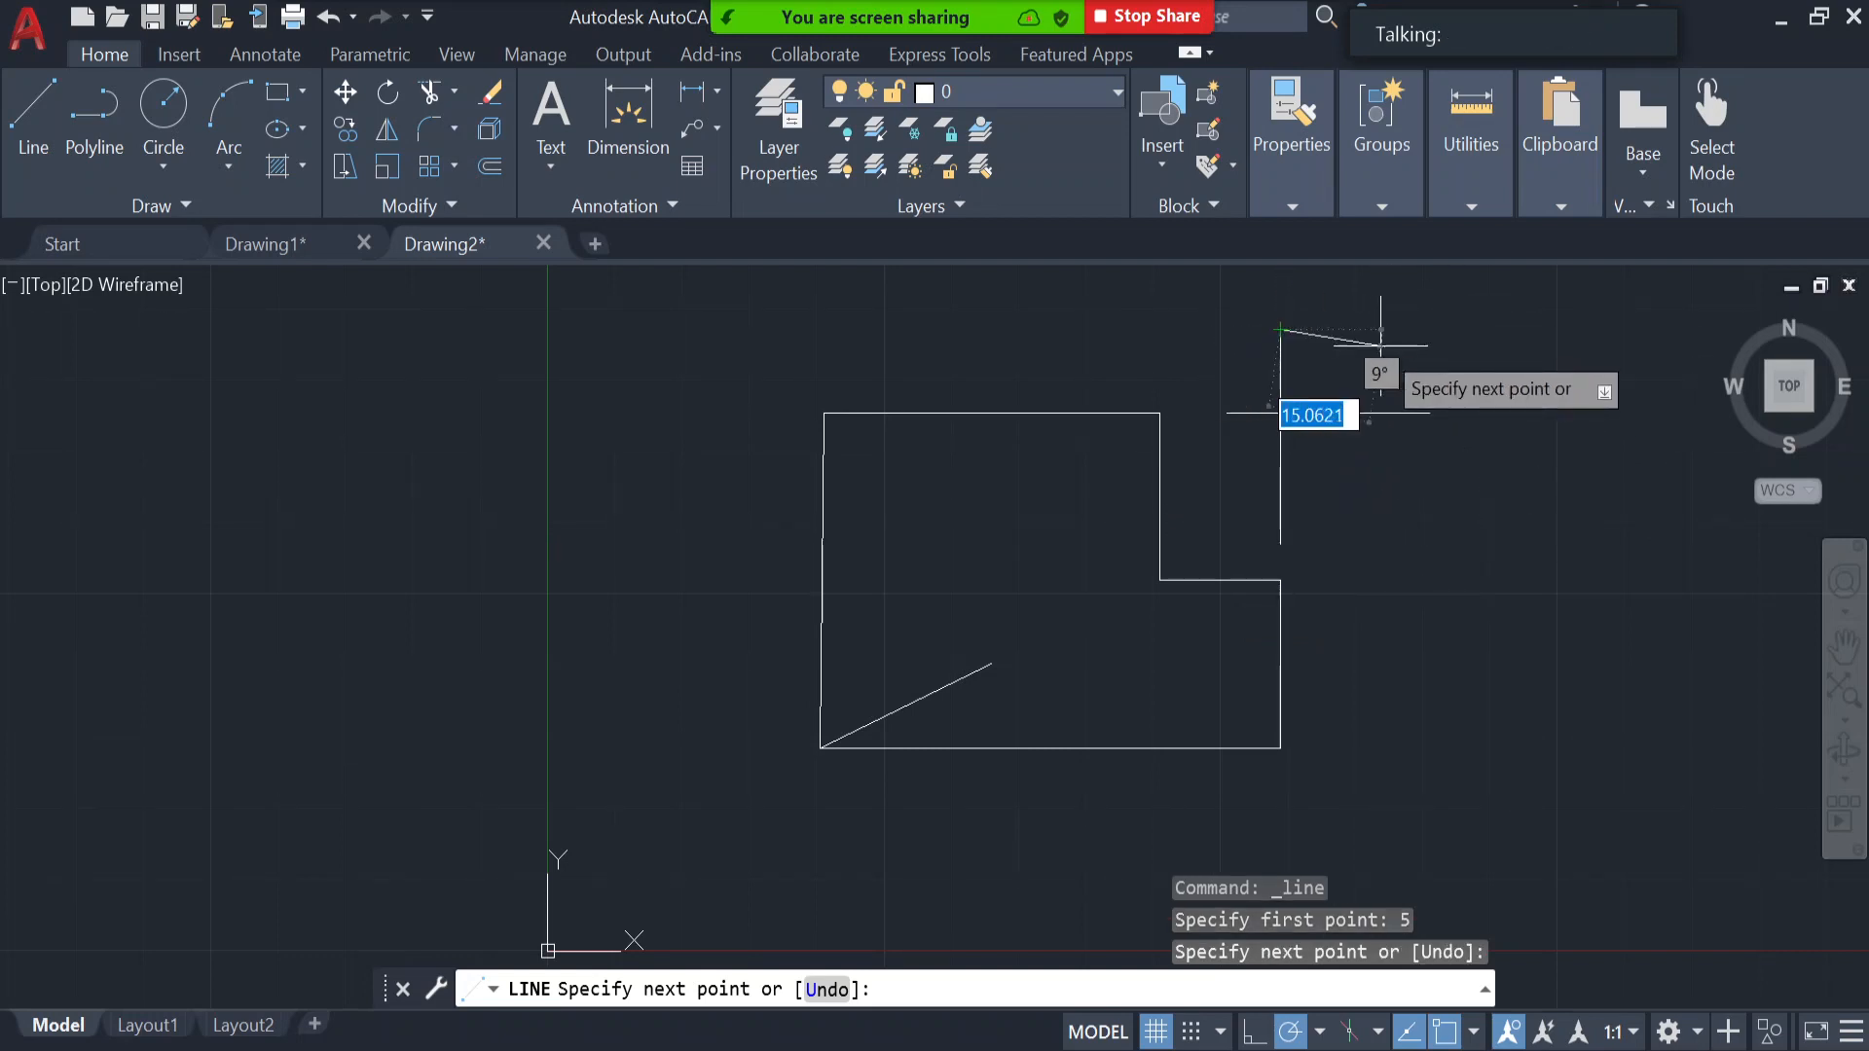
pyautogui.press('Return')
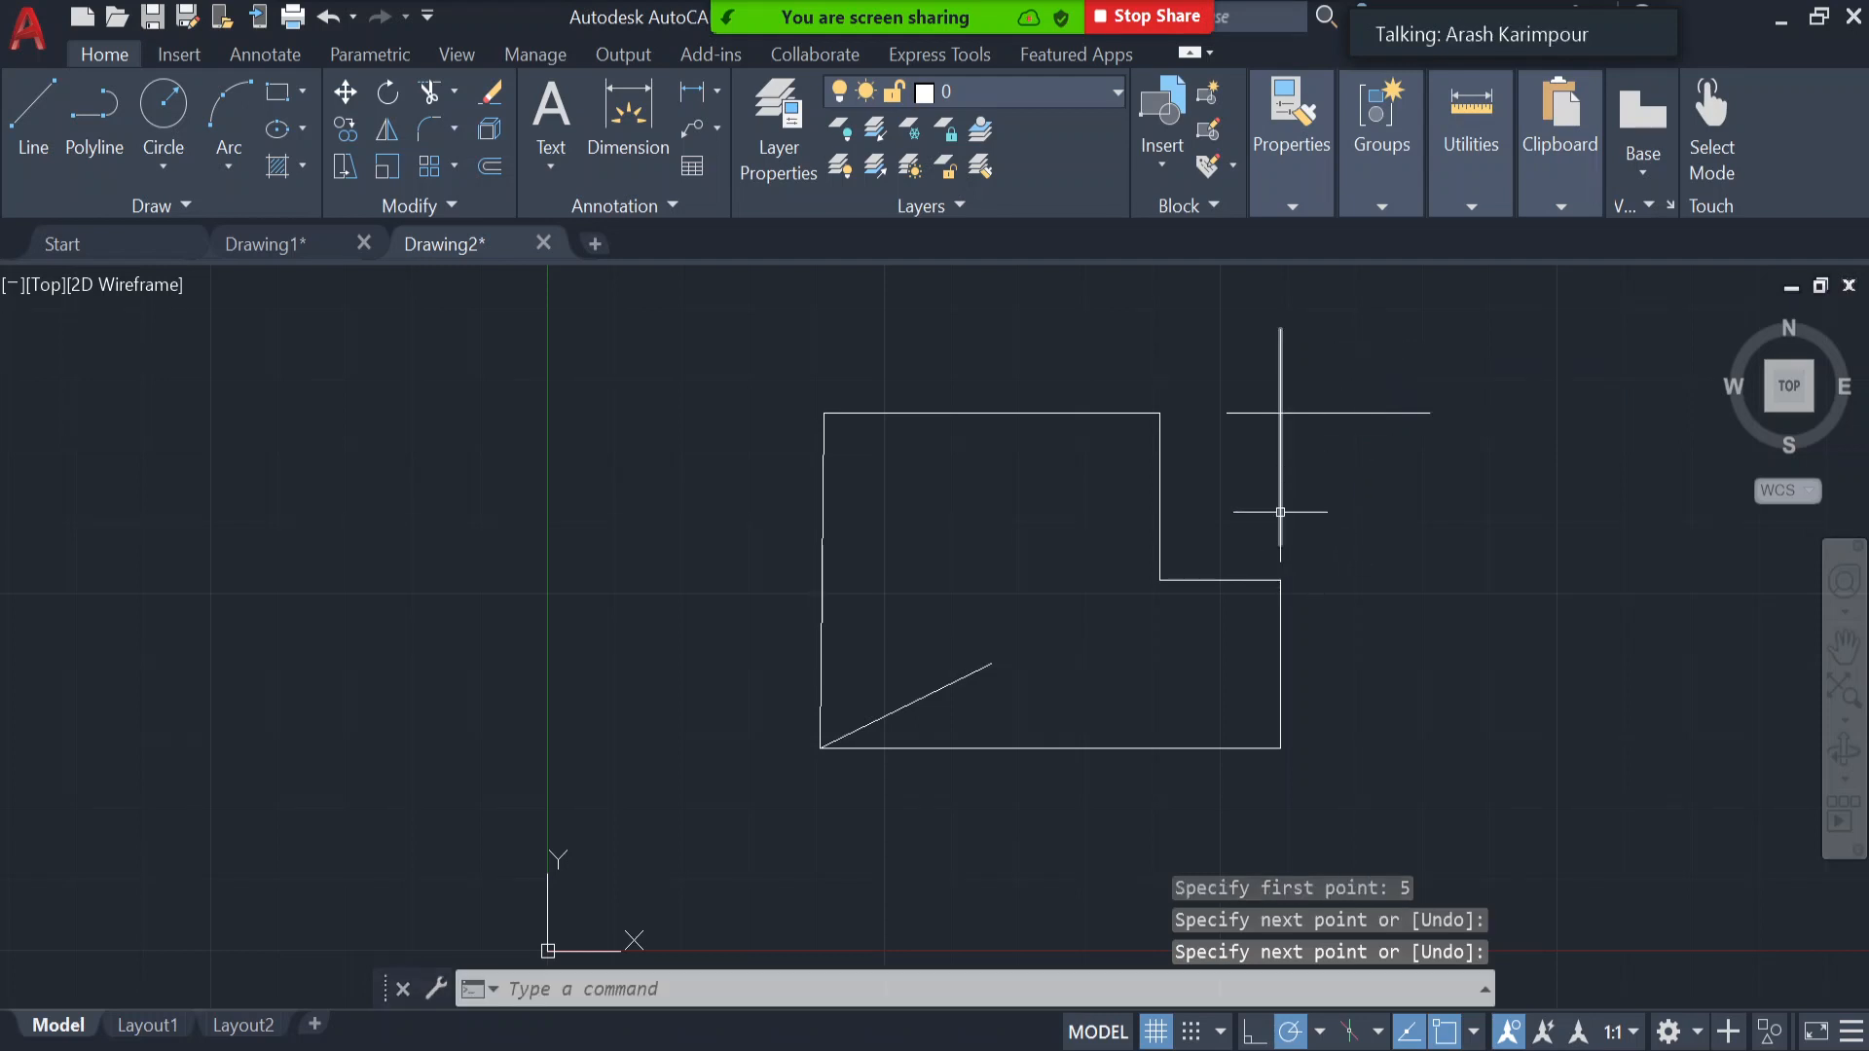
# Select the new vertical line and the outer right edge together to check their alignment, and clear the selection.
pyautogui.click(1279, 514)
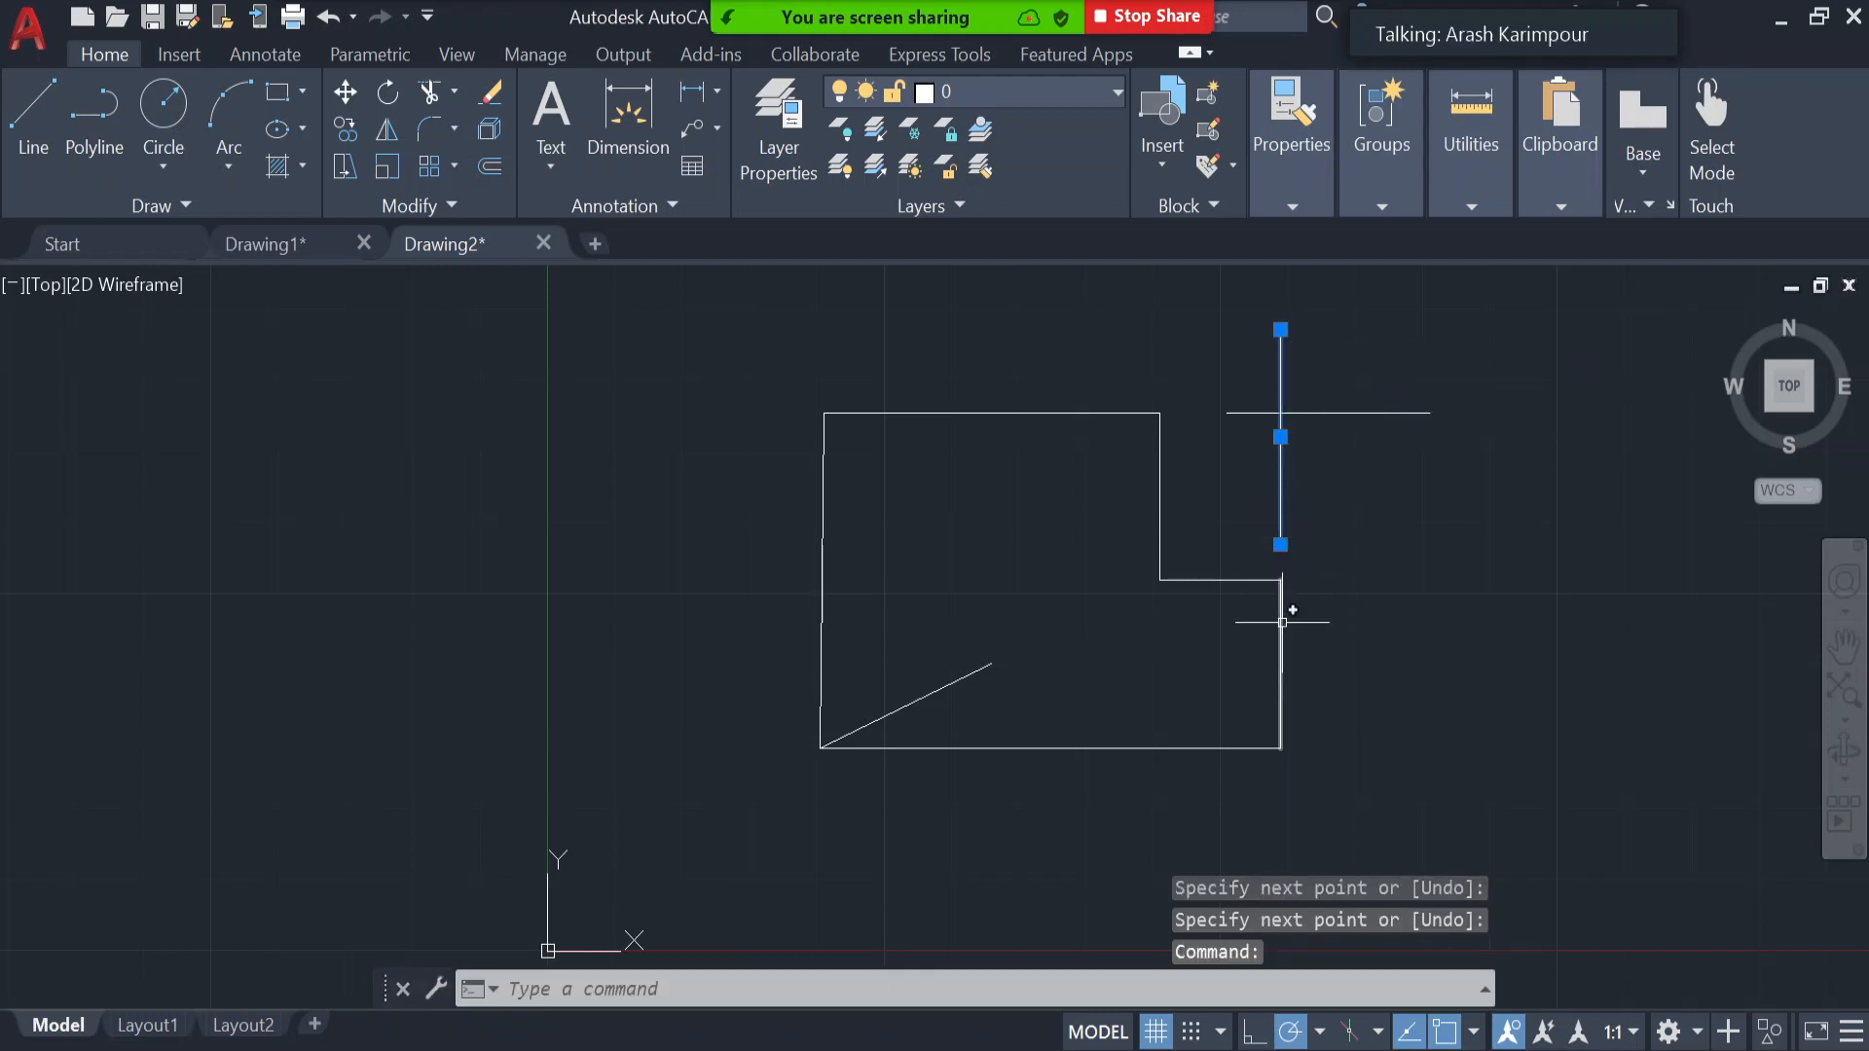
pyautogui.click(1281, 622)
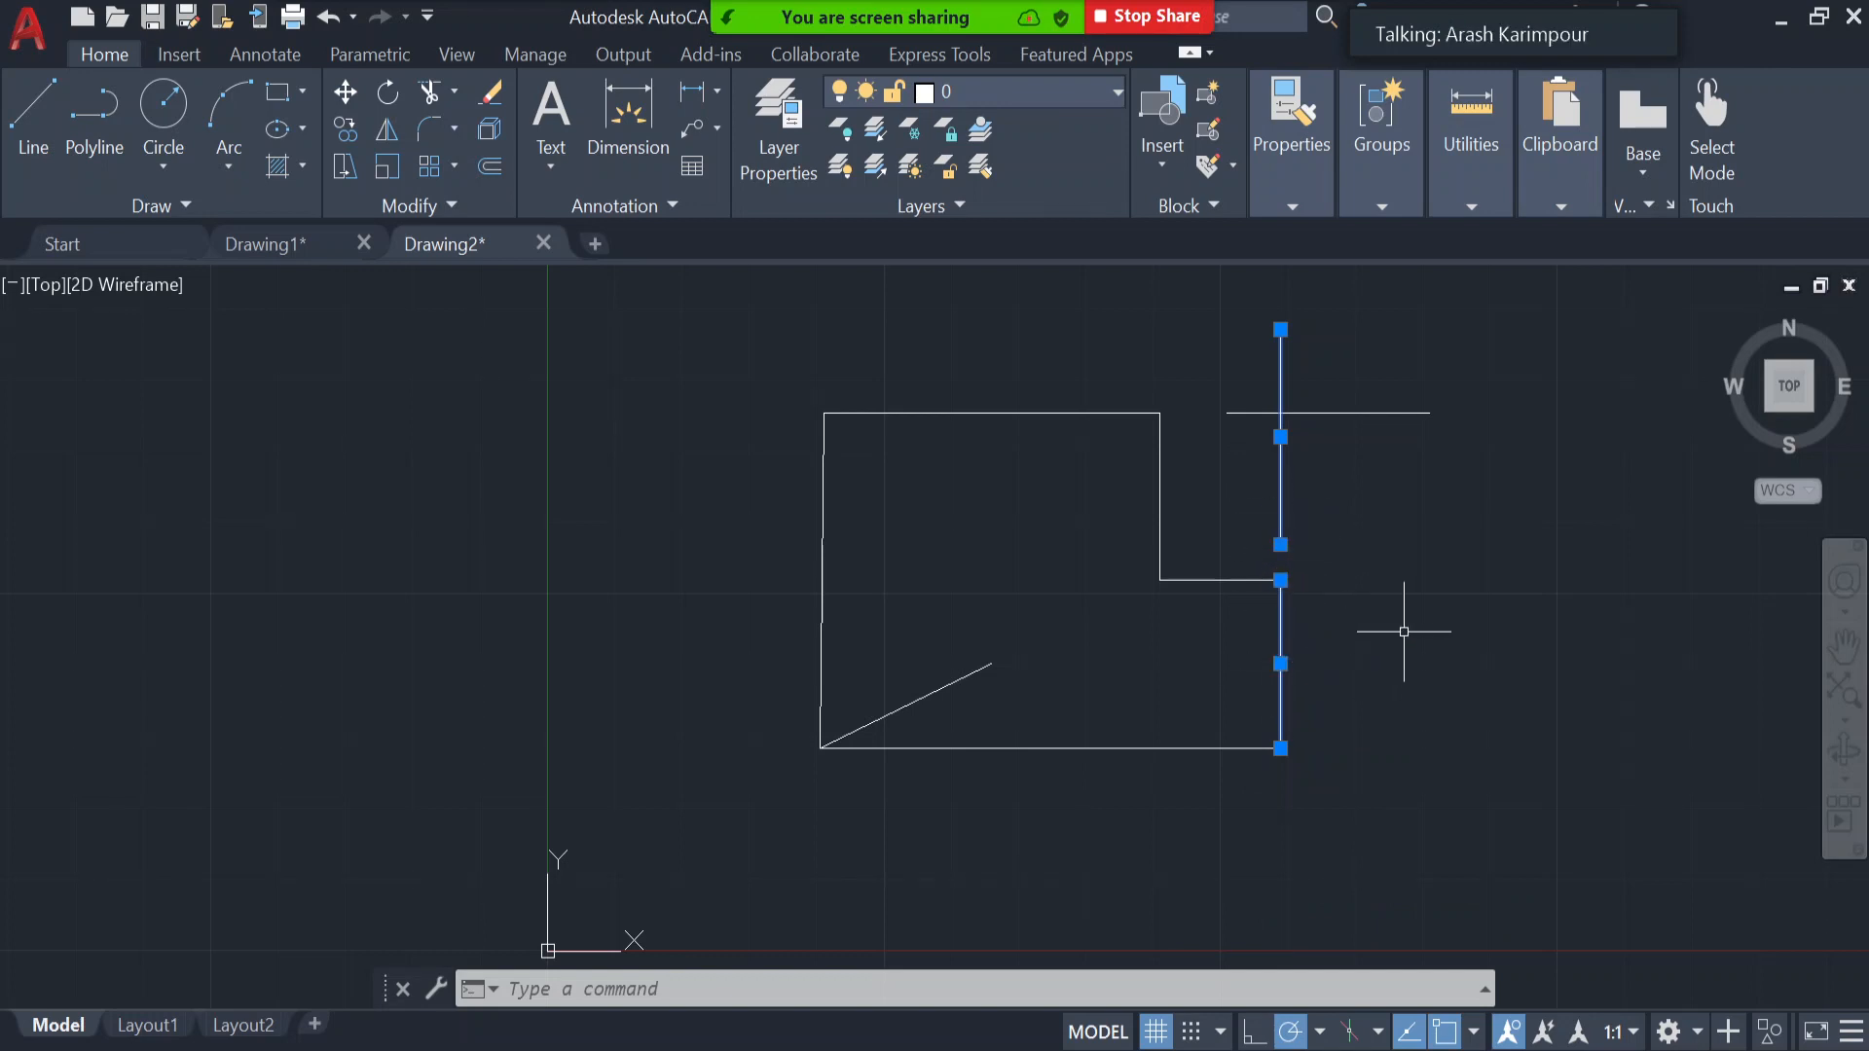
pyautogui.press('Escape')
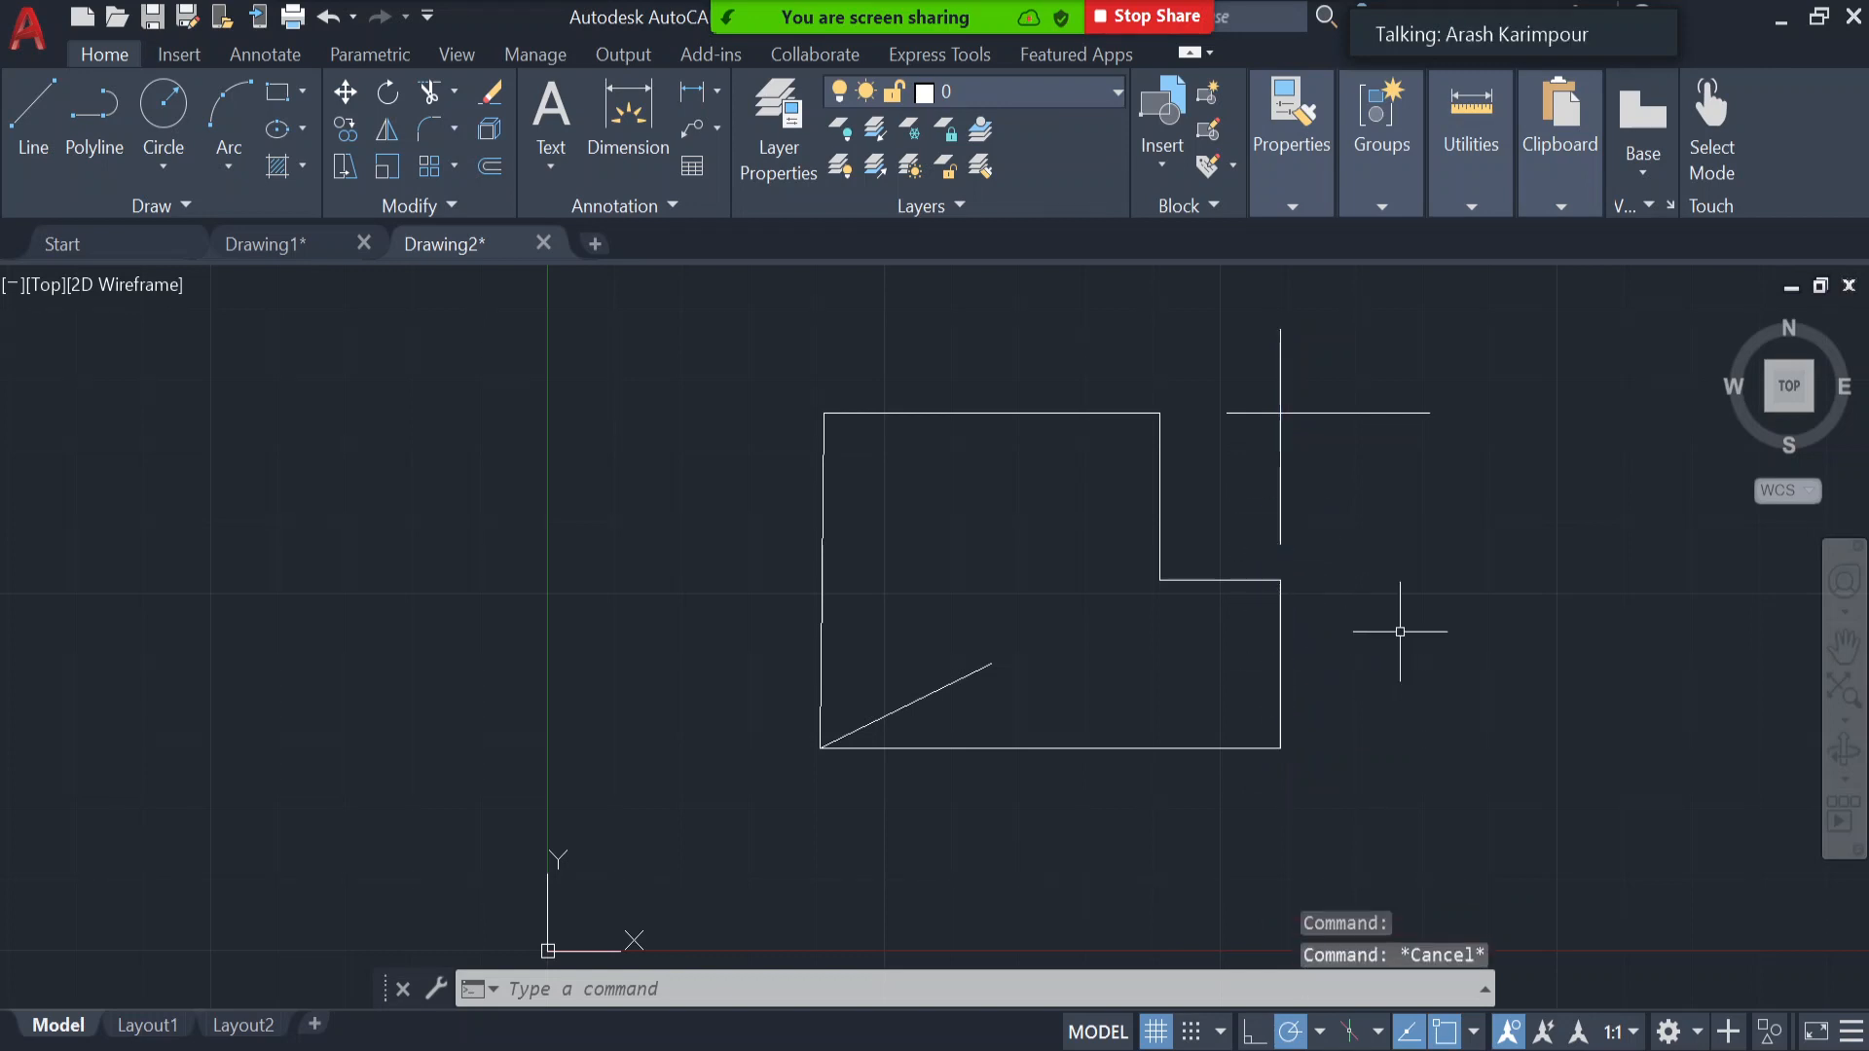